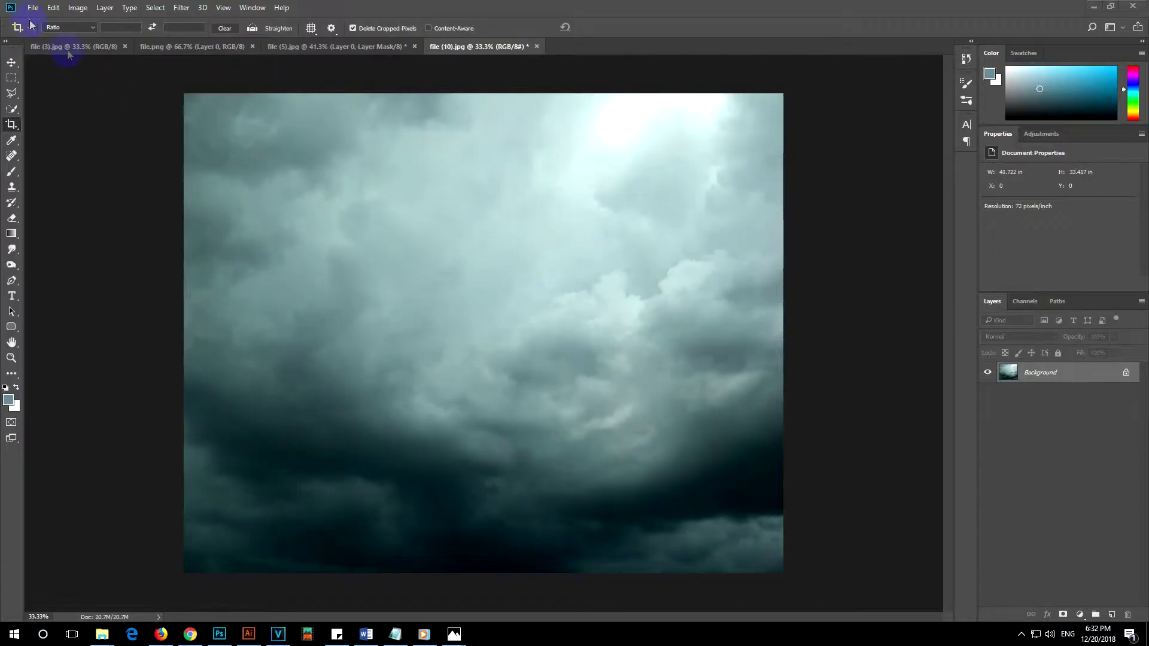
Create a new blank document from the Custom 2000 × 1400 px preset.
click(33, 8)
click(35, 21)
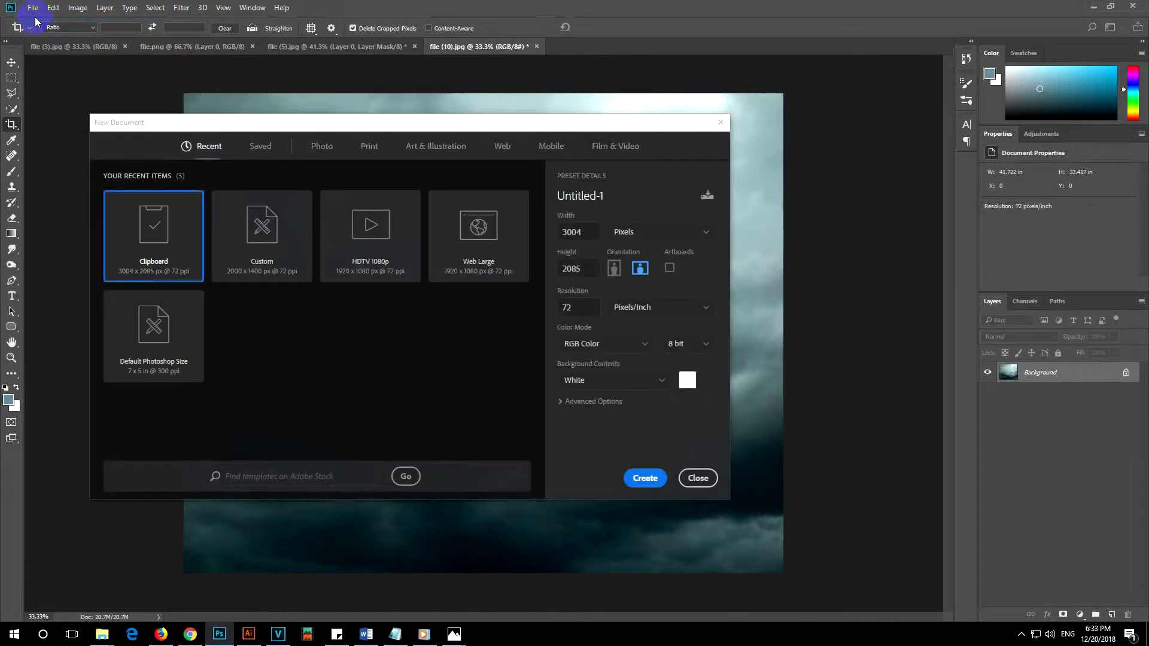
click(263, 259)
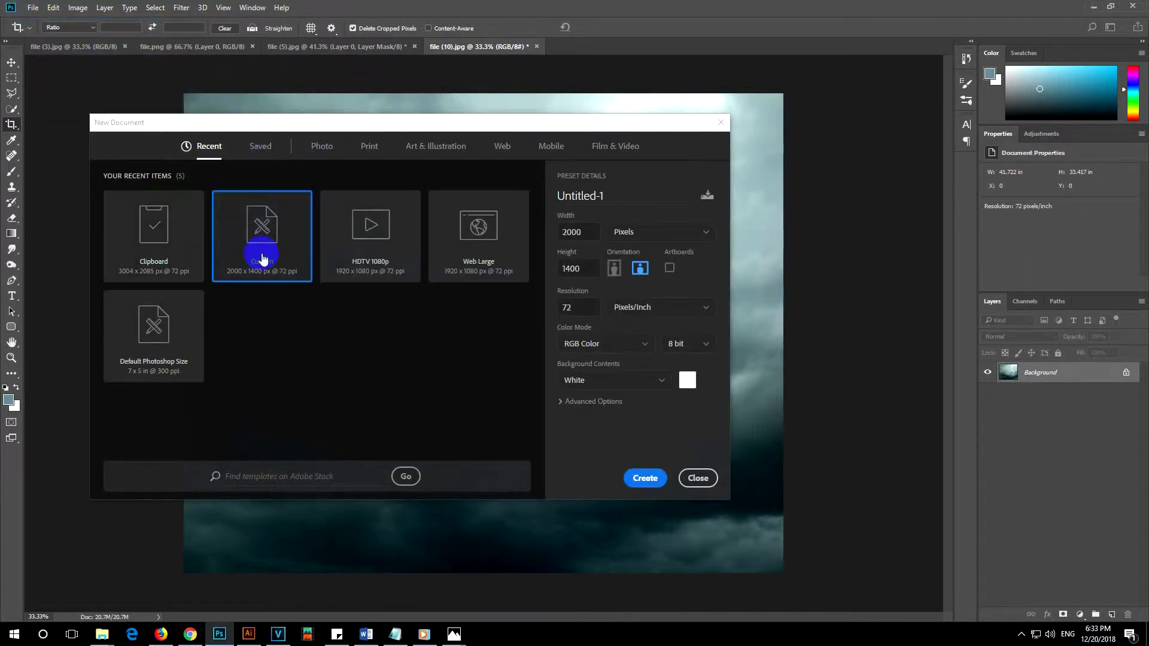
double_click(575, 232)
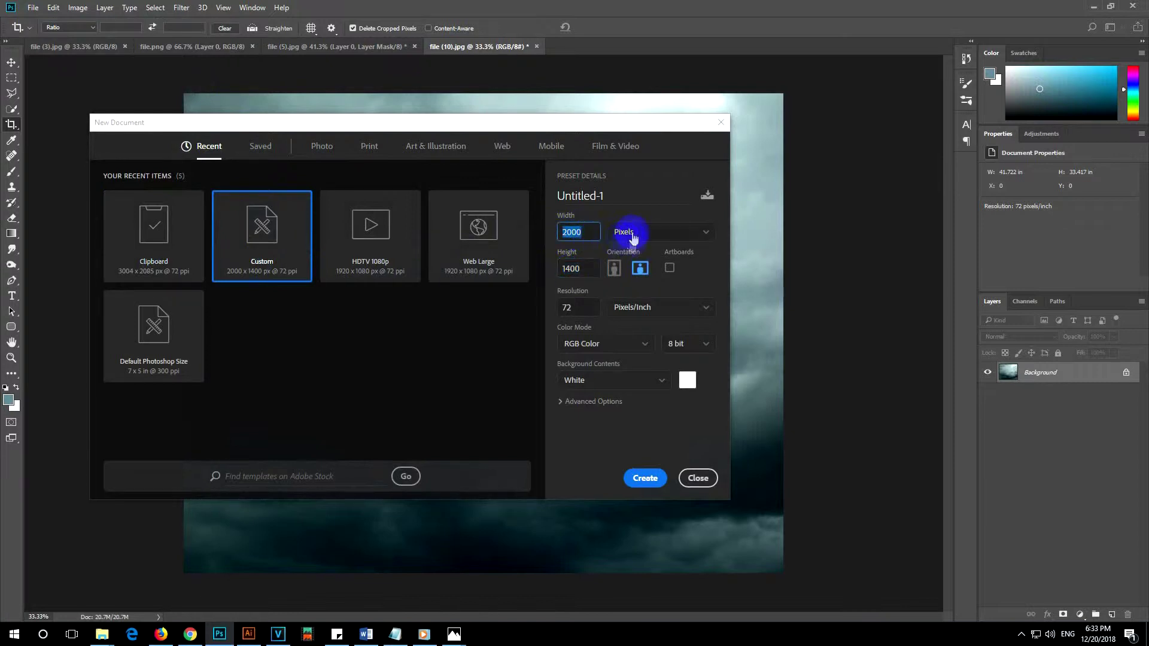
click(645, 478)
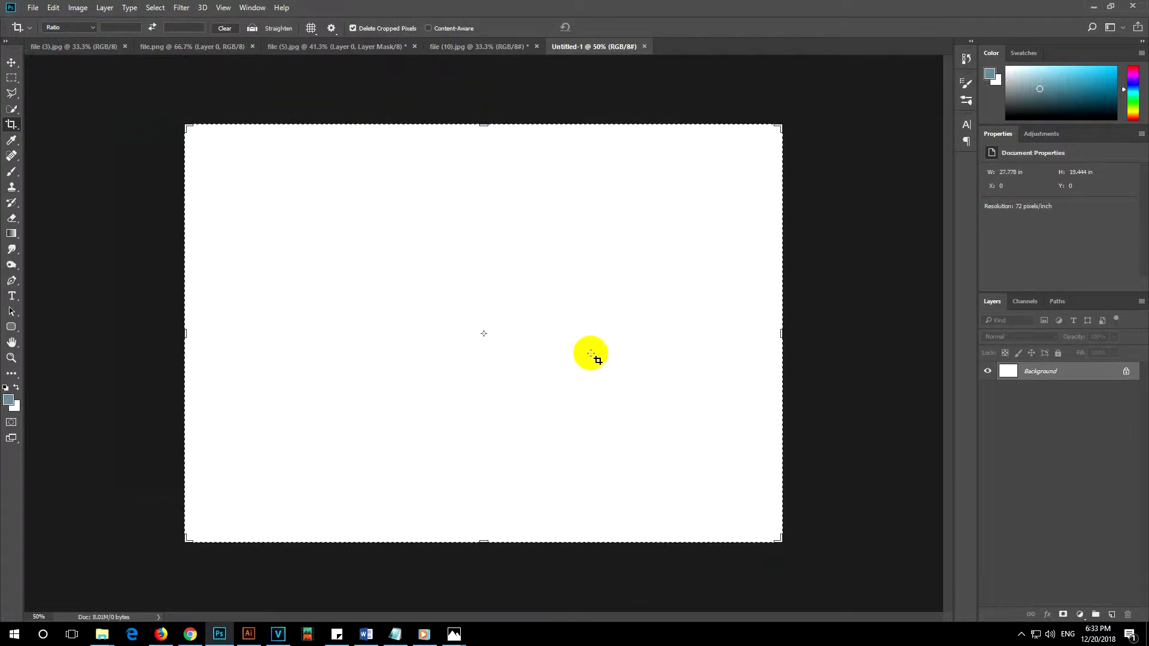
Commit a crop of the blank canvas, then drag with the Move tool.
click(590, 356)
key(Return)
key(v)
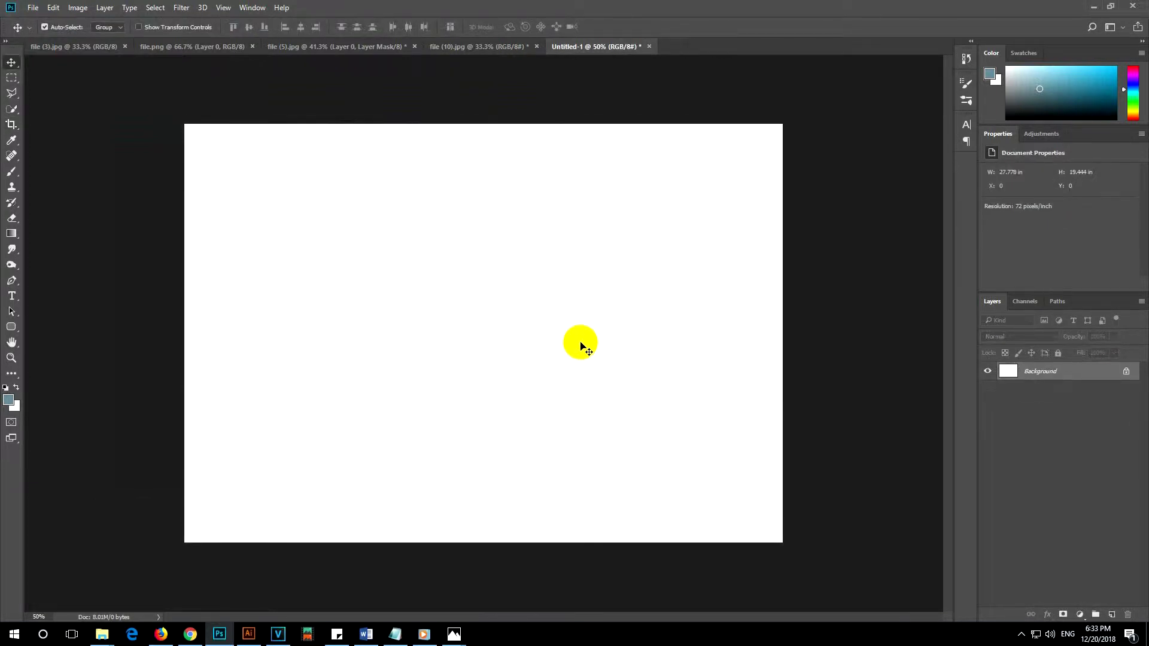
drag(505, 222, 374, 62)
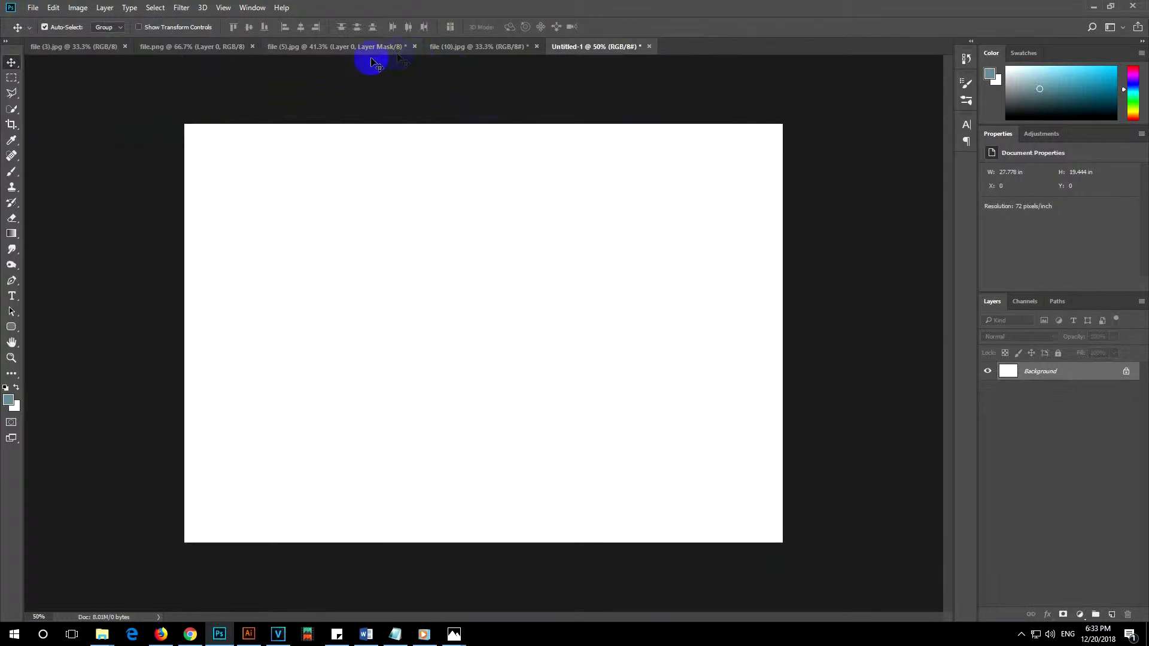
Drag the stormy cloud photo into Untitled-1 and scale it to about three quarters.
click(450, 48)
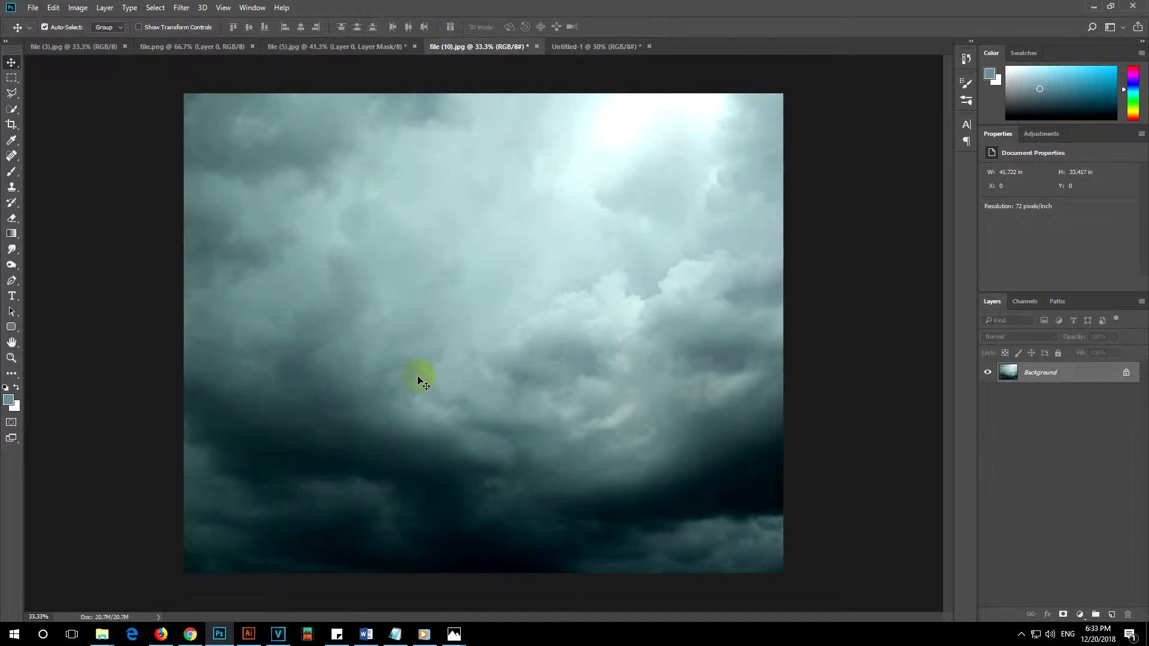
mouse_move(417, 375)
mouse_down()
mouse_move(562, 26)
mouse_move(461, 306)
mouse_up()
key(ctrl+t)
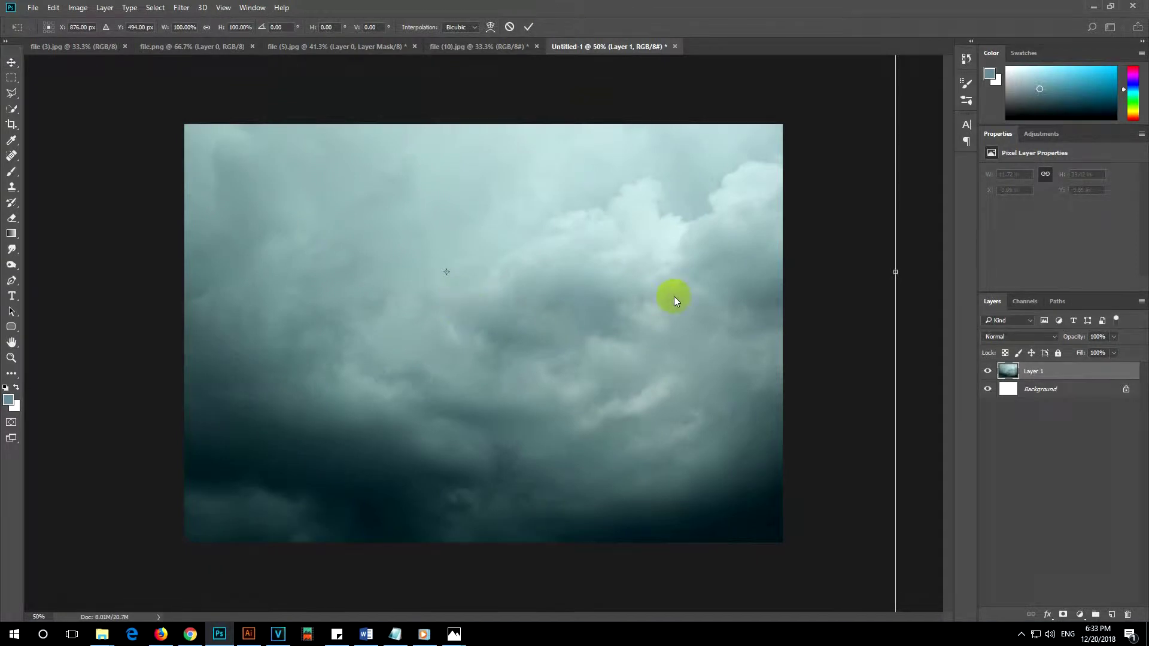
key(ctrl+0)
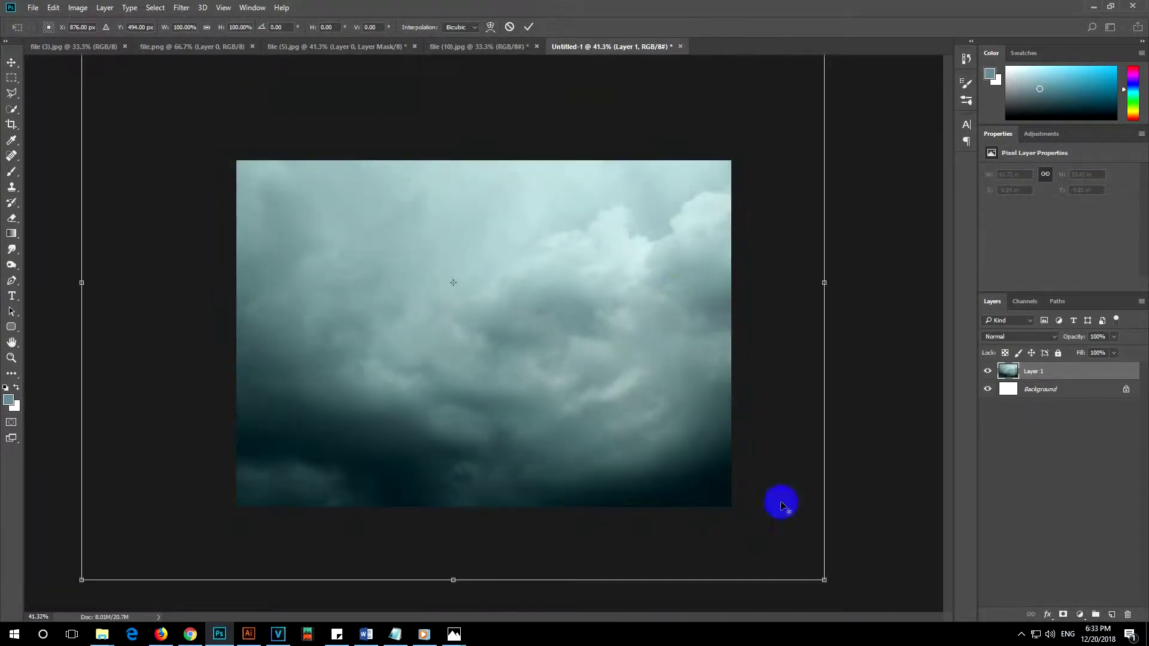
drag(823, 580, 753, 495)
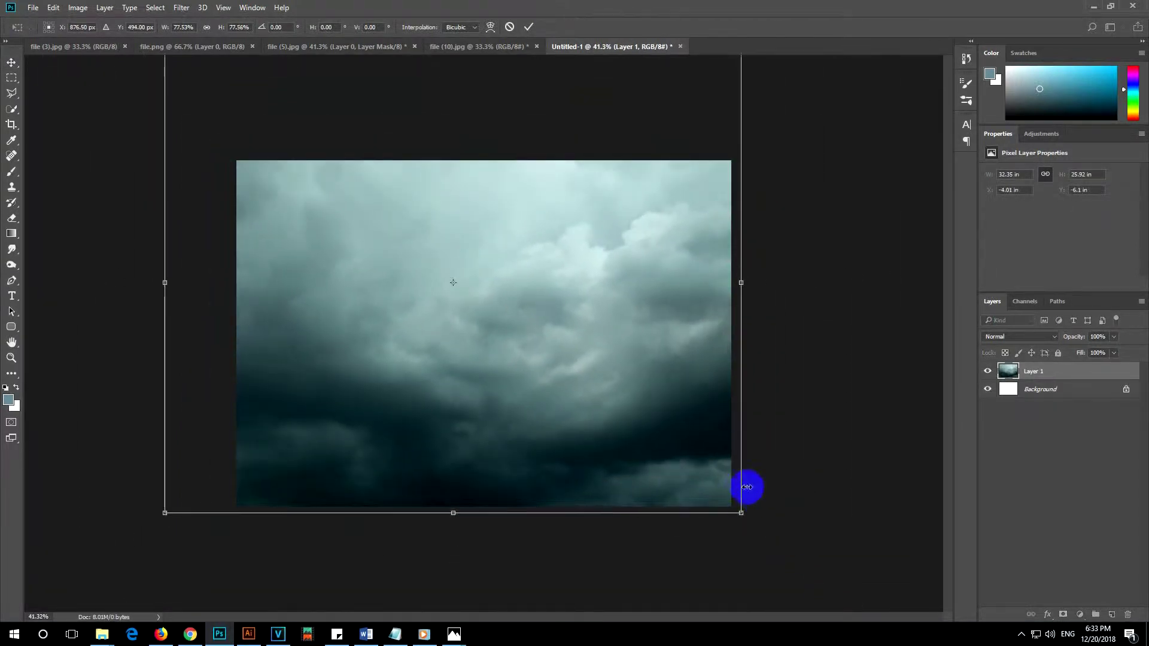
mouse_move(782, 206)
mouse_down()
mouse_move(288, 366)
mouse_move(325, 300)
mouse_up()
key(ctrl+z)
Flip the clouds vertically, turn them a quarter turn and stretch them to fill the canvas.
right_click(408, 307)
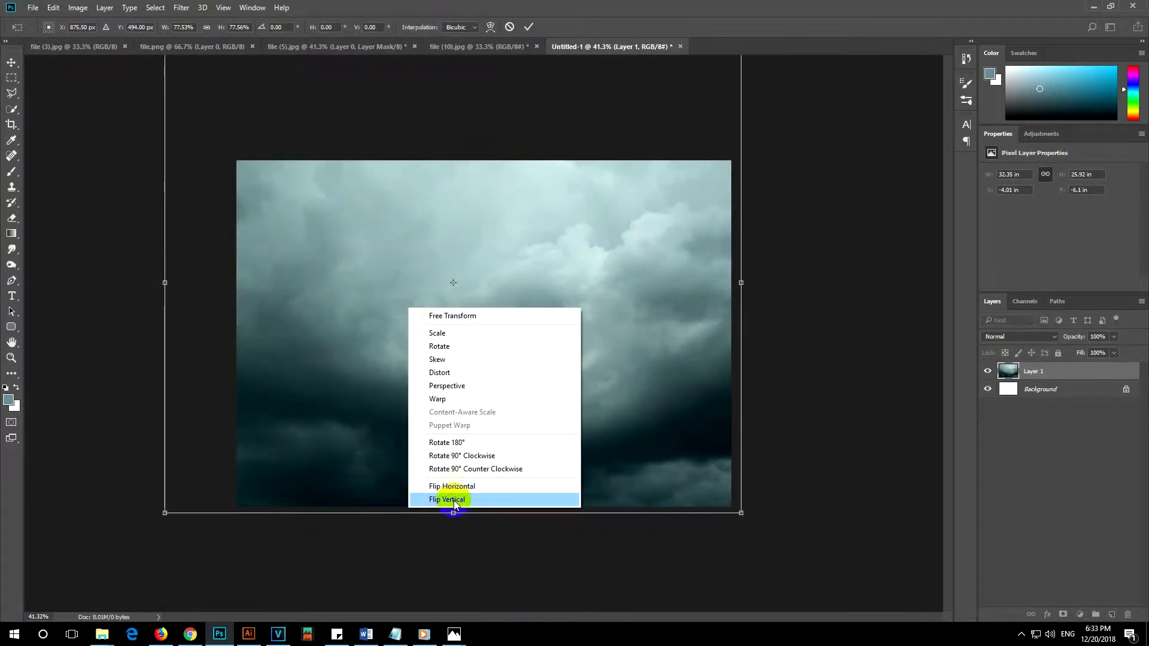
click(454, 500)
drag(526, 277, 516, 255)
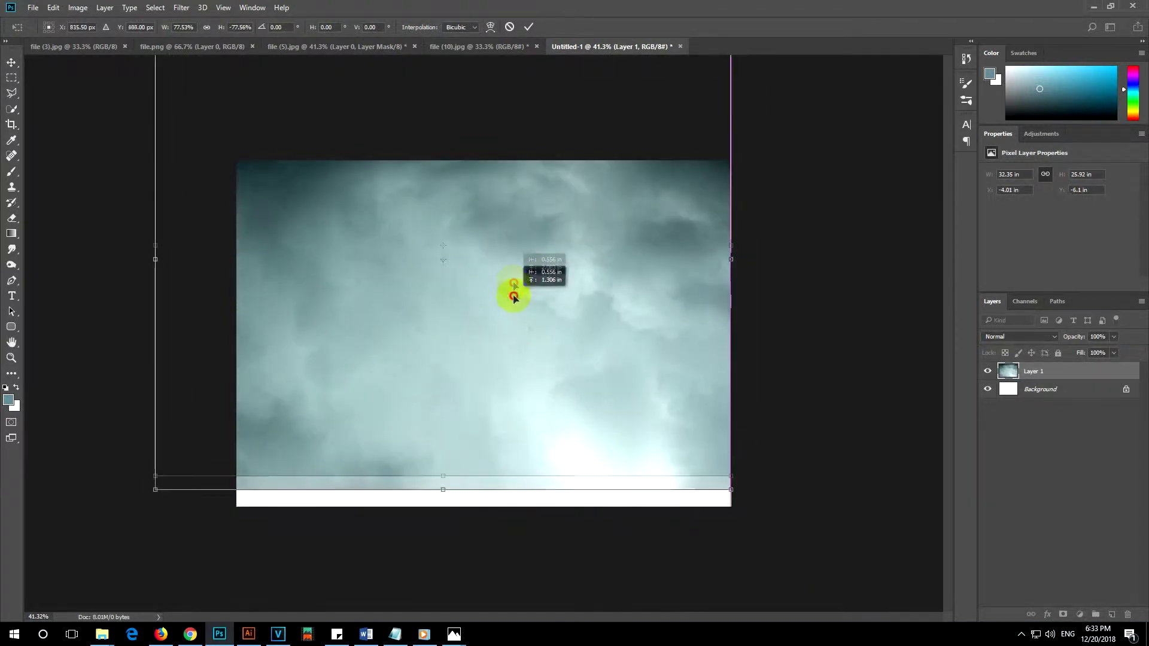
mouse_move(740, 487)
mouse_down()
mouse_move(811, 263)
mouse_move(559, 102)
mouse_up()
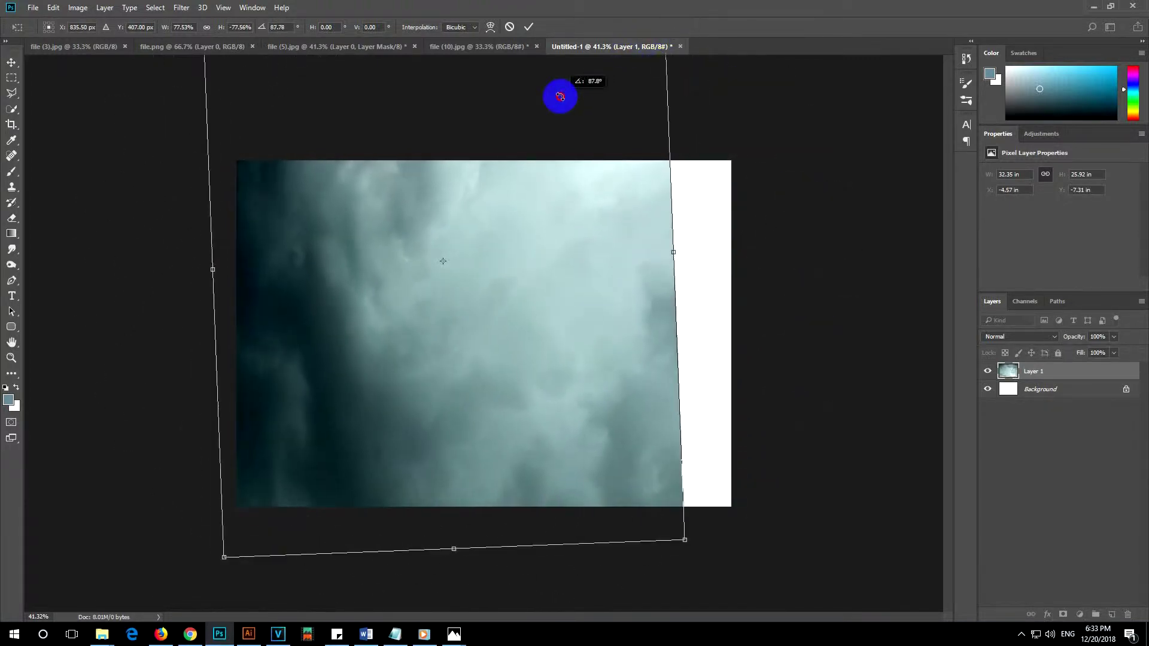
mouse_move(520, 343)
mouse_down()
mouse_move(525, 465)
mouse_move(576, 466)
mouse_up()
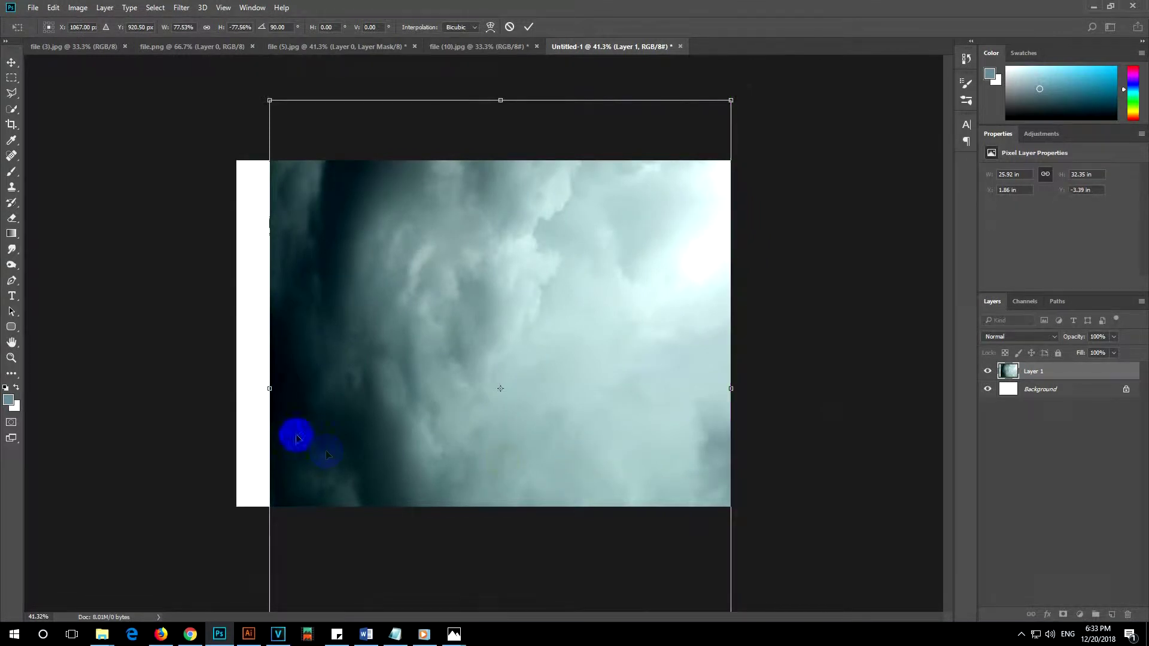
drag(271, 388, 149, 390)
drag(367, 384, 402, 362)
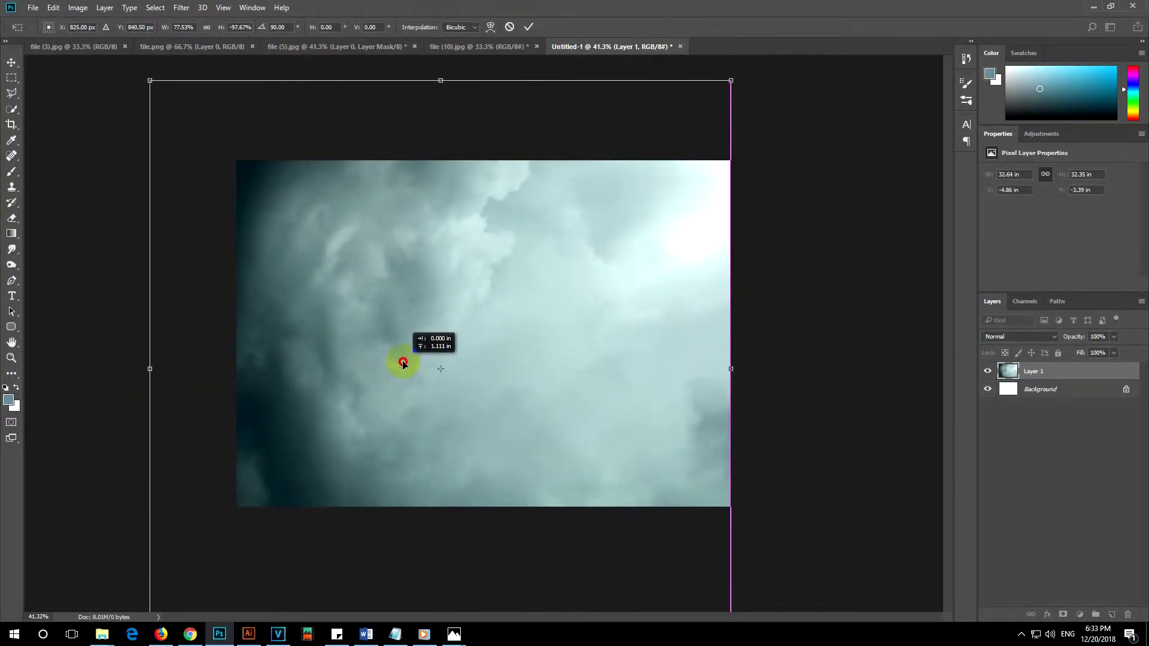
drag(148, 369, 125, 368)
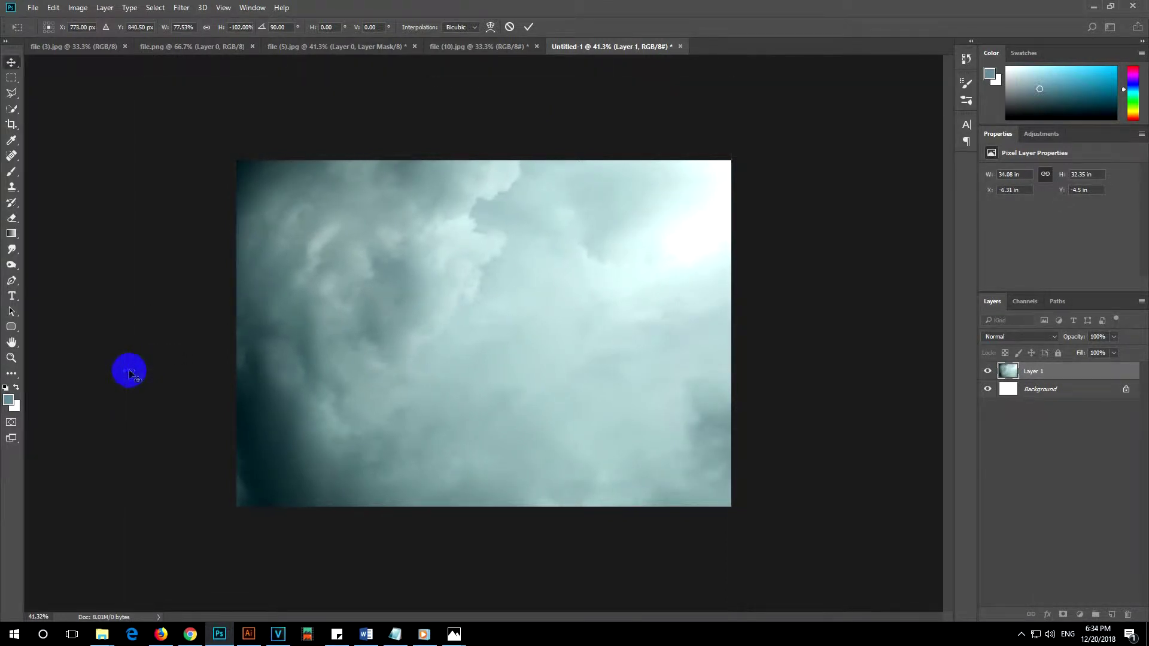
key(Return)
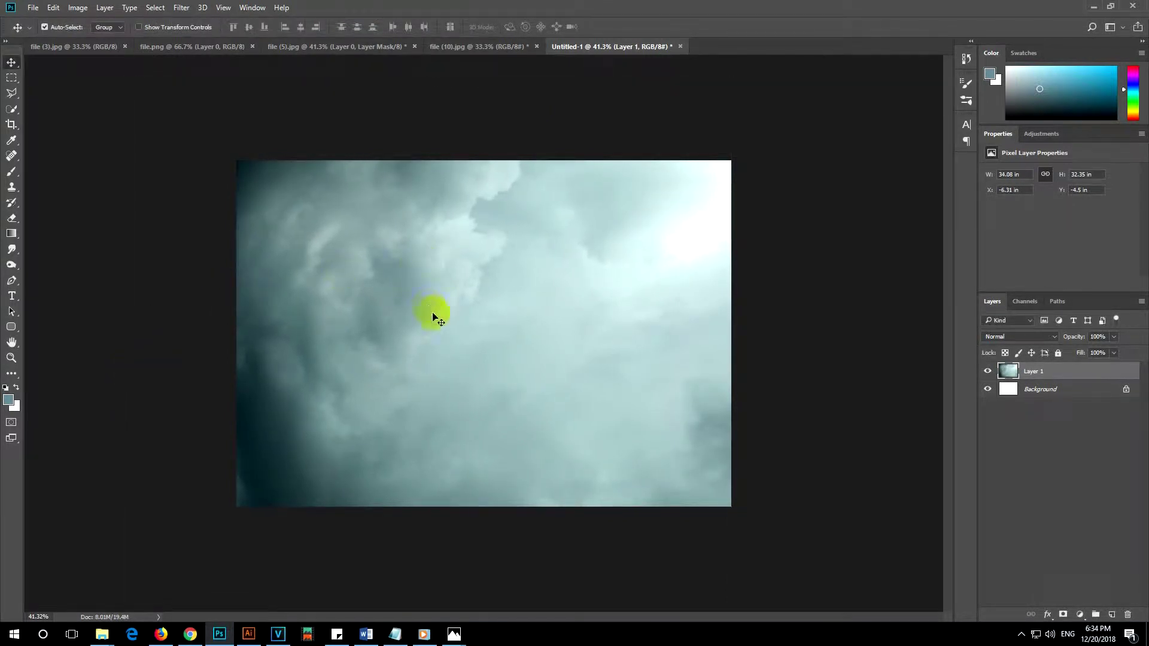
drag(432, 313, 434, 301)
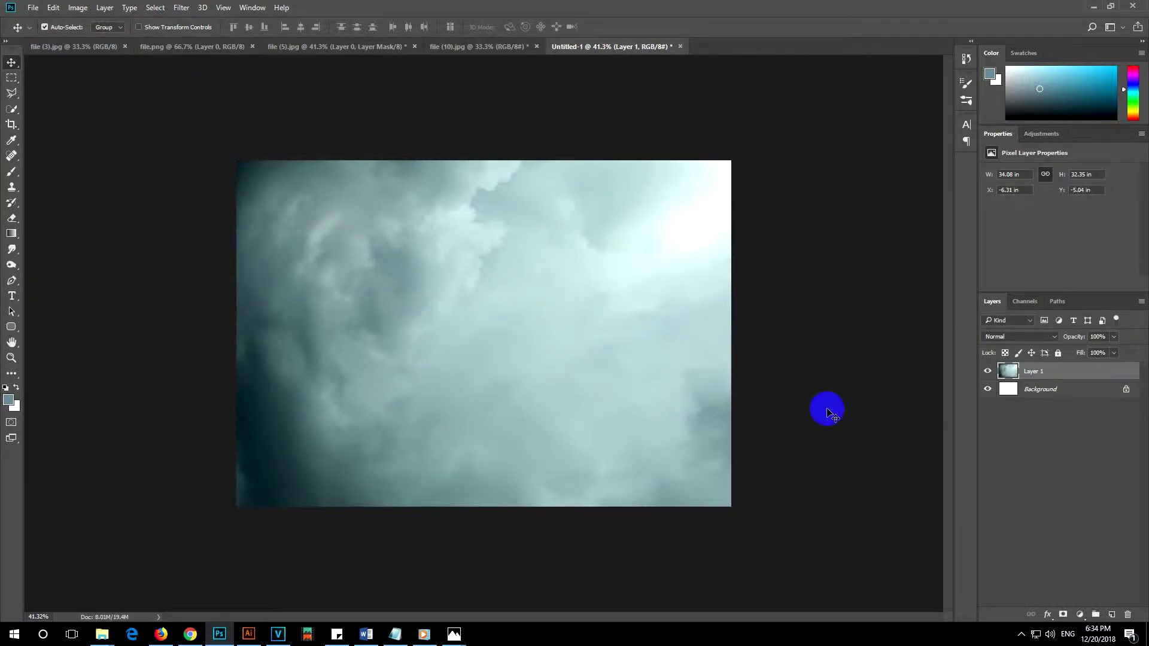
Drag the blue-sky clouds photo file (3).jpg into Untitled-1 as a new layer.
click(367, 47)
click(200, 46)
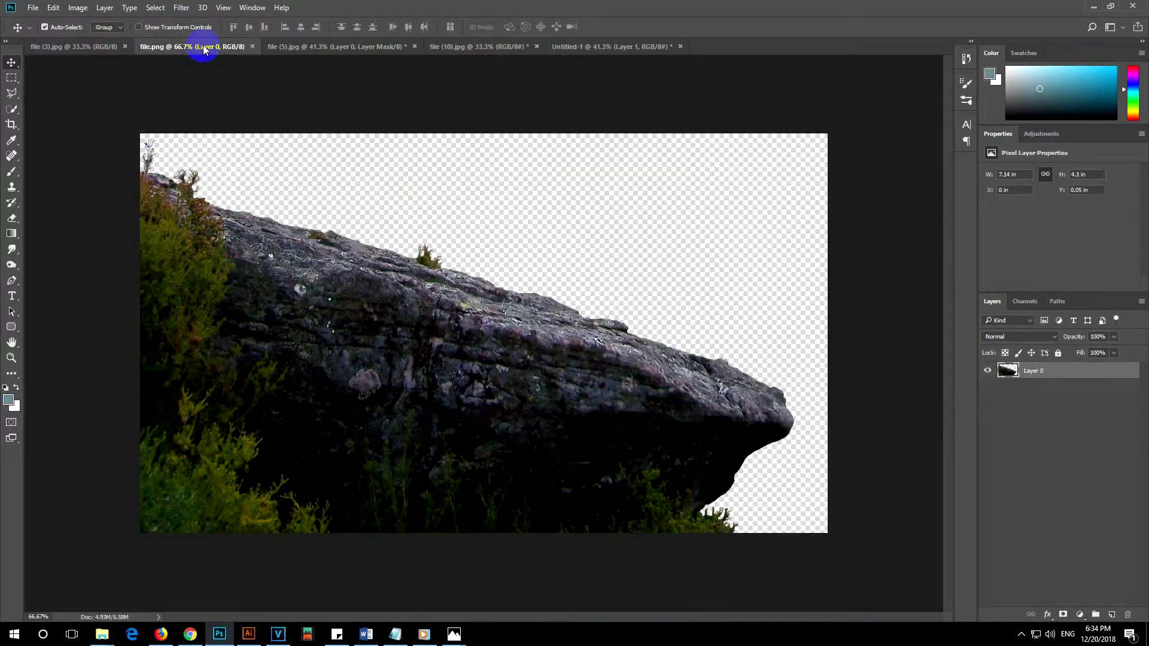
click(107, 46)
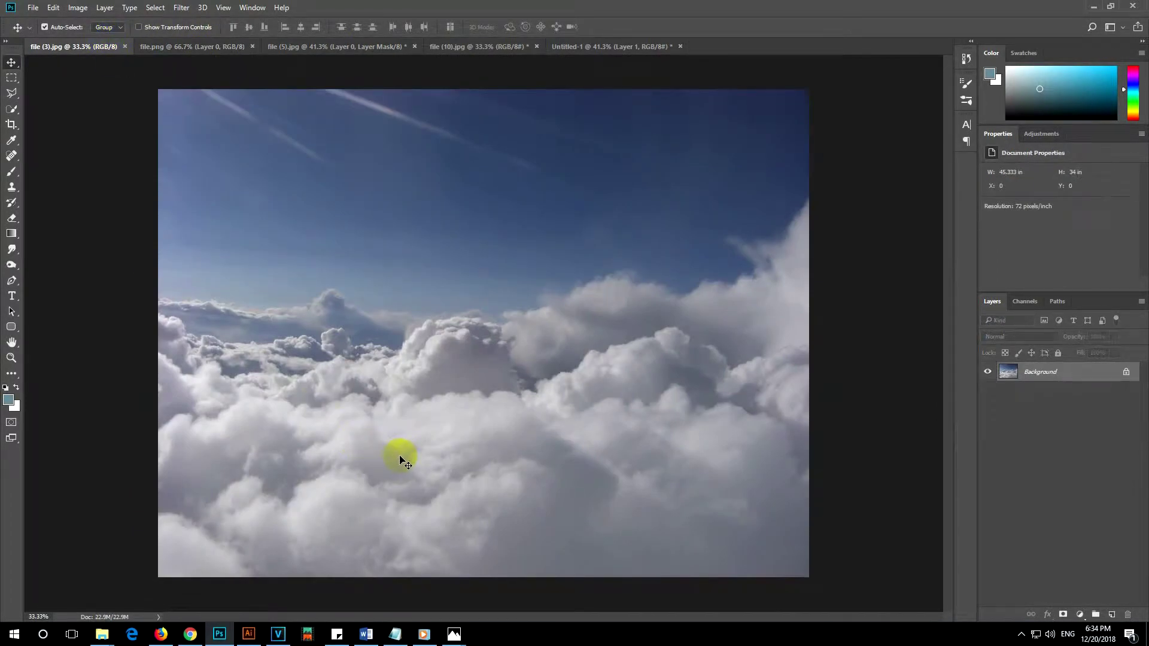
drag(401, 461, 567, 50)
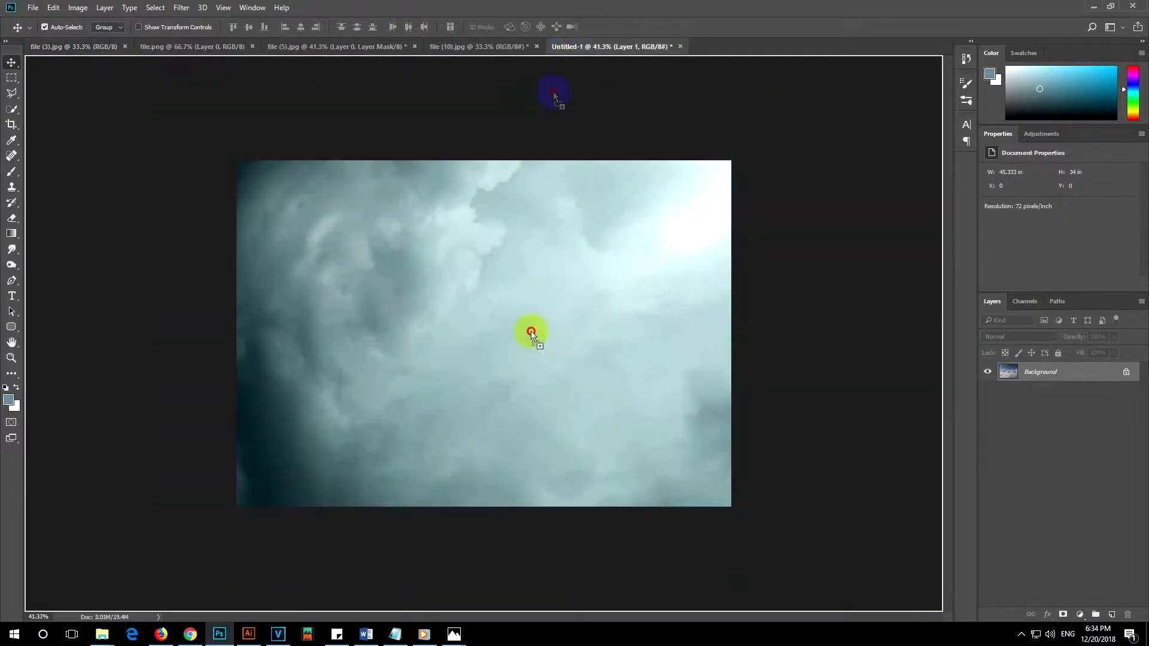
mouse_move(567, 51)
mouse_down()
mouse_move(542, 426)
mouse_move(556, 407)
mouse_up()
Flip the blue-sky clouds horizontally, shrink them, tilt slightly clockwise and position them lower.
key(ctrl+t)
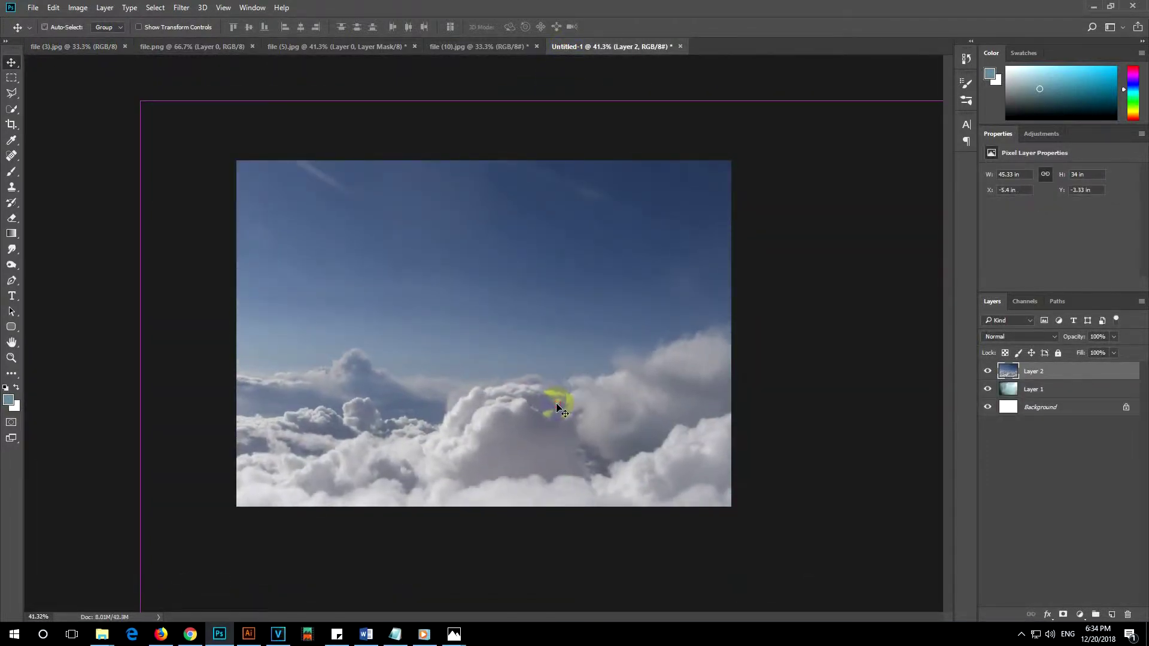
right_click(463, 314)
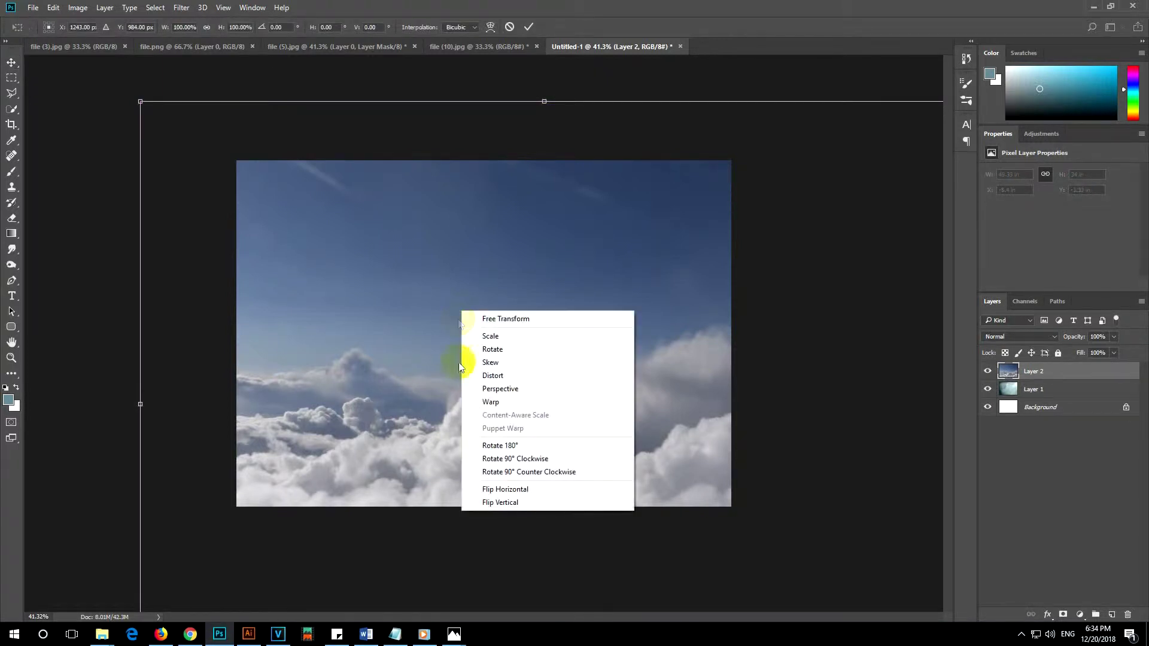
click(508, 488)
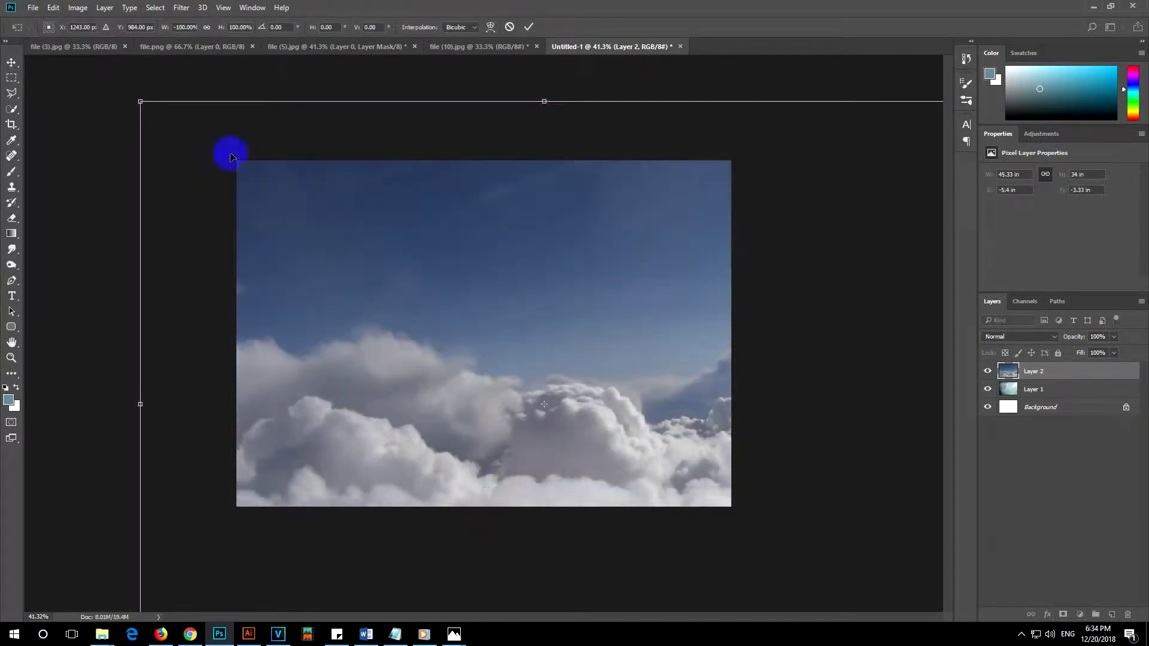
drag(141, 102, 287, 282)
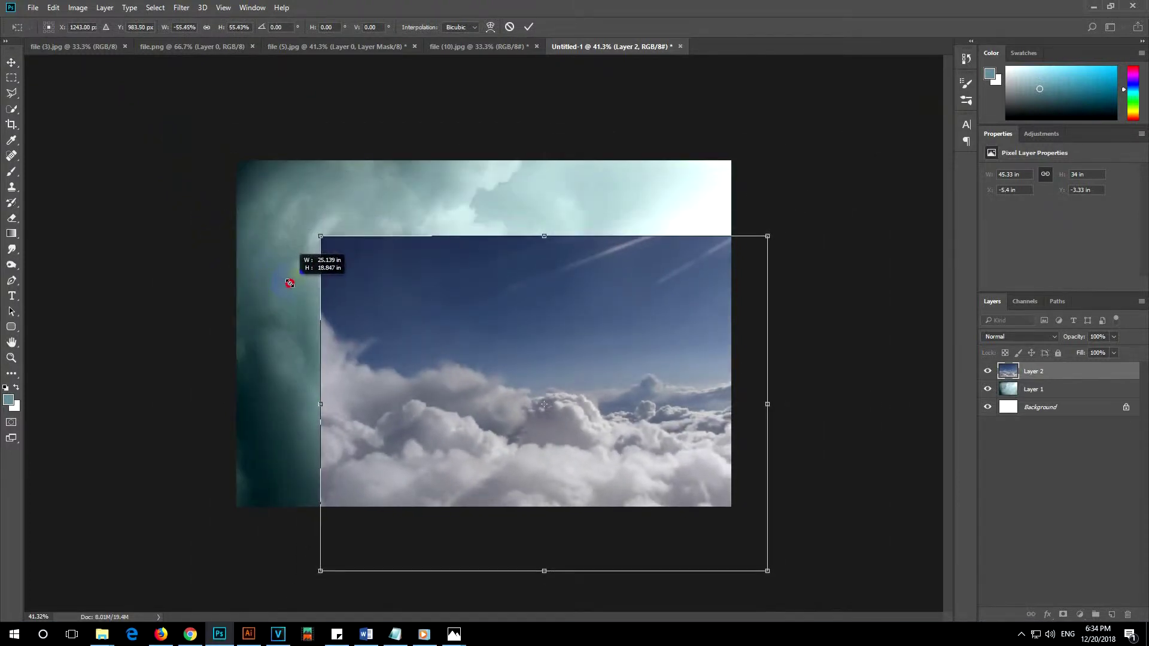
mouse_move(287, 282)
mouse_down()
mouse_move(280, 273)
mouse_move(292, 393)
mouse_up()
drag(727, 198, 748, 216)
drag(714, 409, 747, 409)
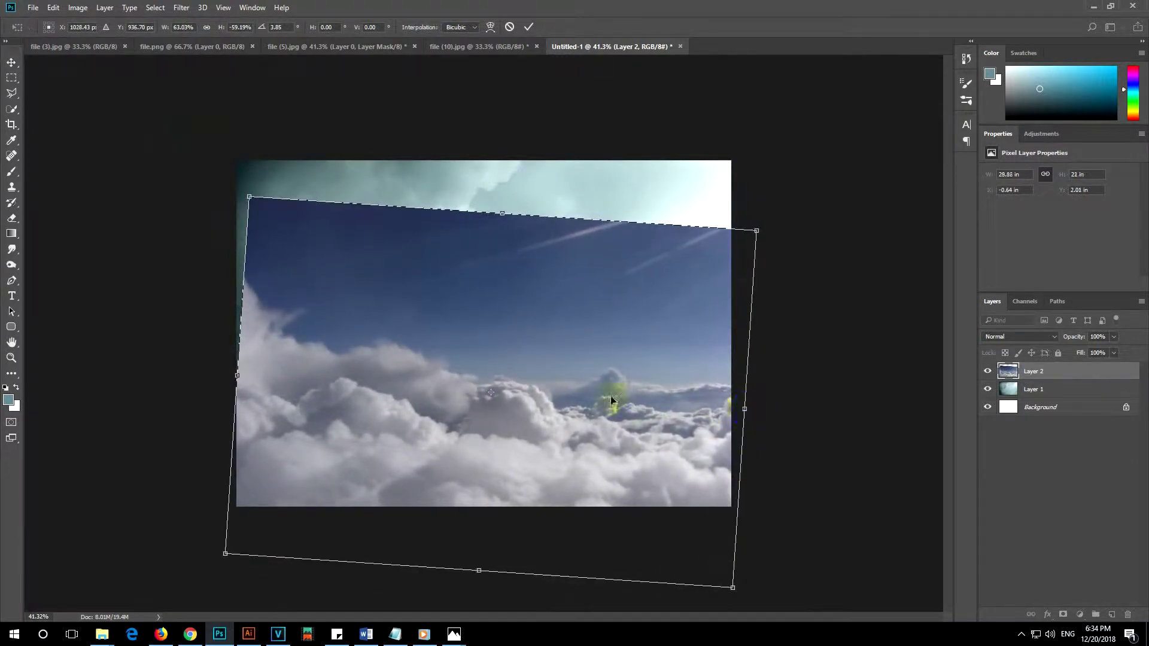
drag(538, 388, 536, 388)
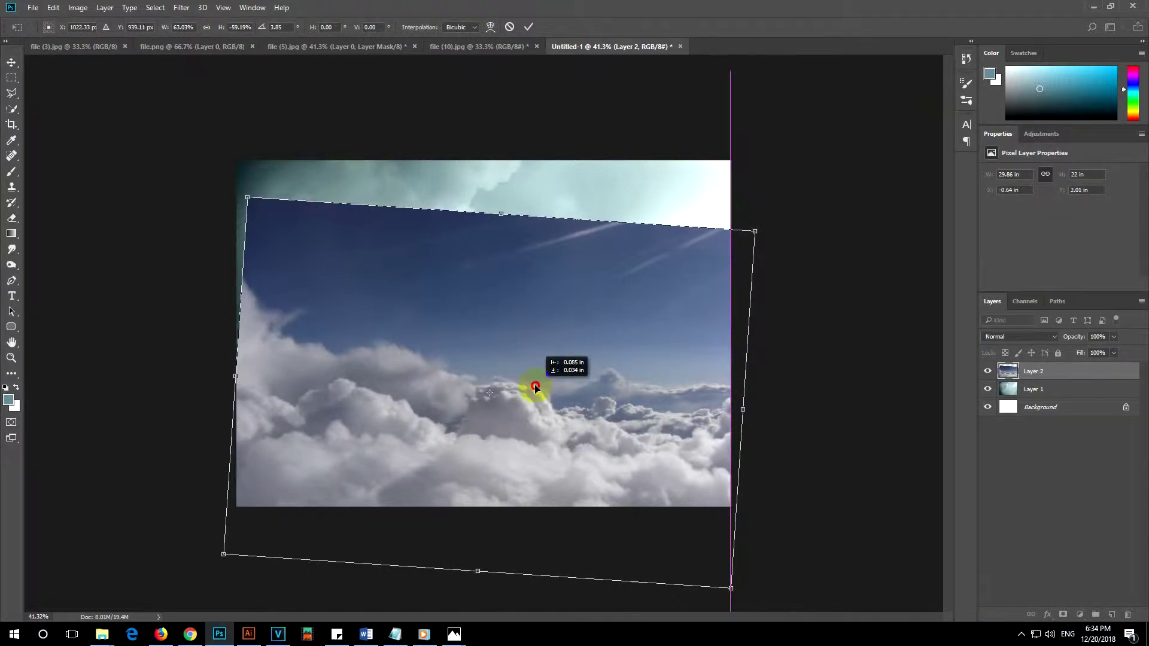
drag(535, 388, 564, 371)
key(Return)
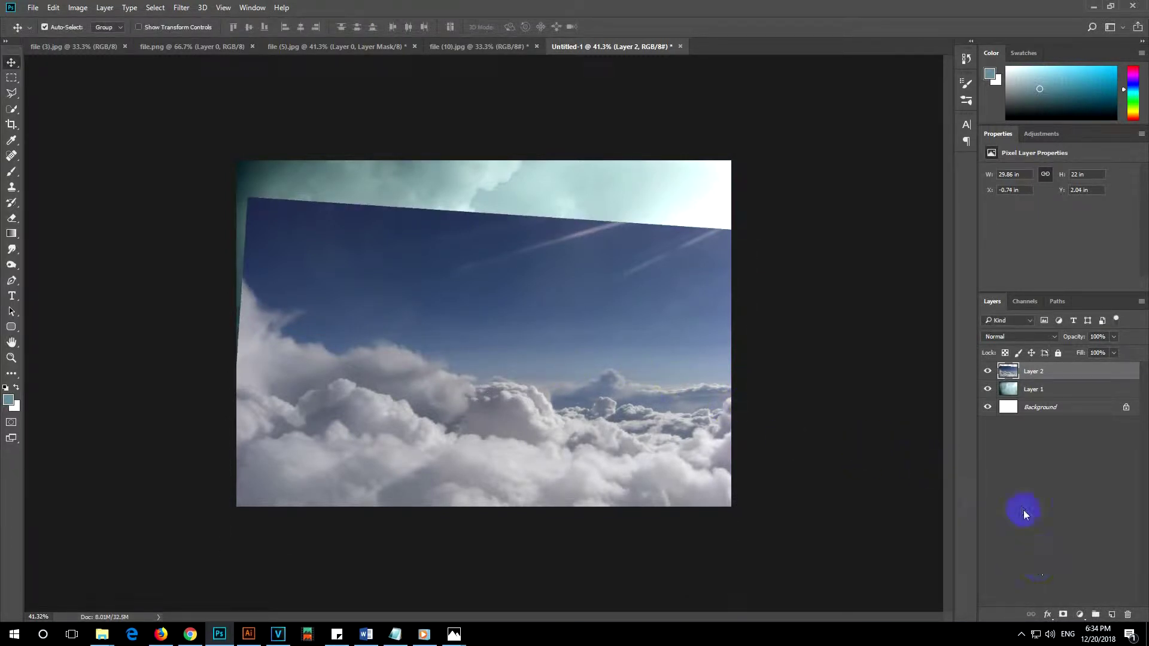
Mask Layer 2 and brush away its upper sky to reveal the teal clouds.
click(1063, 617)
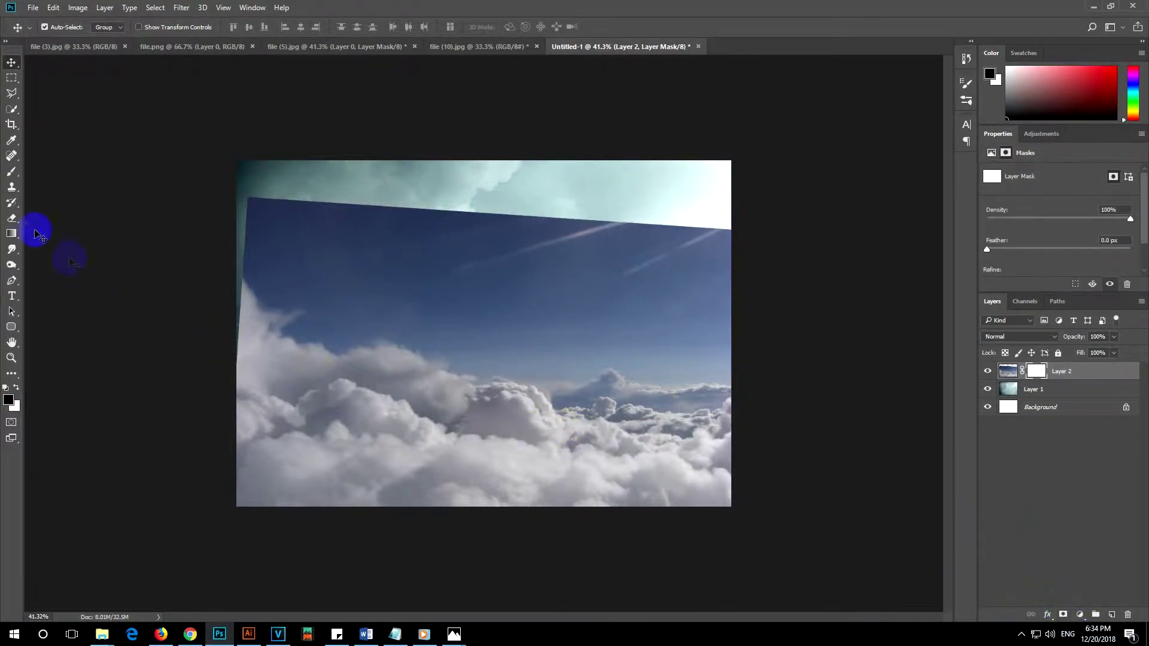
click(10, 173)
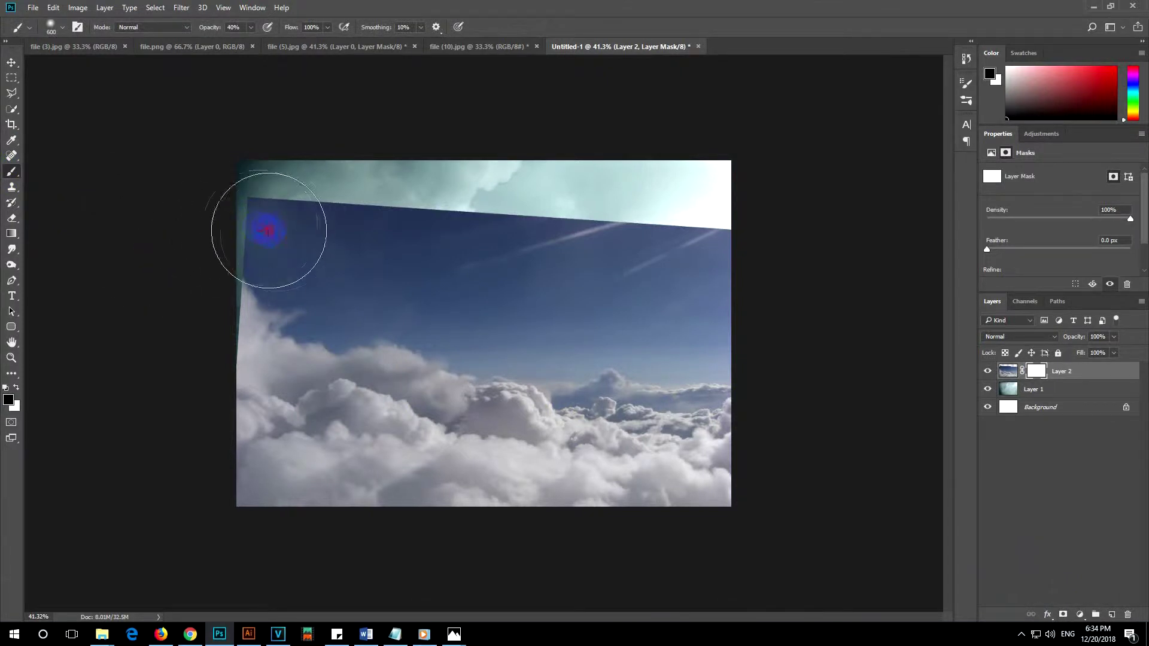
drag(265, 225, 276, 230)
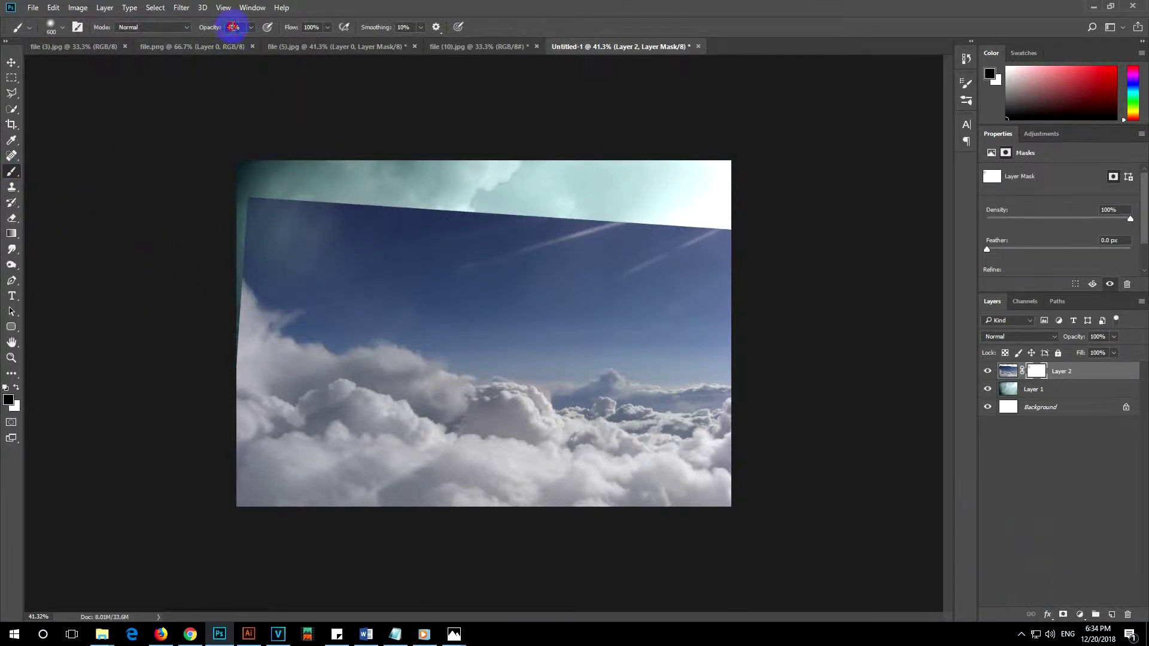
drag(233, 243, 780, 281)
mouse_move(682, 228)
mouse_down()
mouse_move(425, 200)
mouse_move(239, 204)
mouse_up()
mouse_move(286, 283)
mouse_down()
mouse_move(724, 394)
mouse_move(479, 367)
mouse_move(761, 393)
mouse_up()
click(475, 357)
drag(476, 357, 341, 326)
mouse_move(228, 324)
mouse_down()
mouse_move(206, 328)
mouse_move(794, 379)
mouse_move(761, 379)
mouse_move(780, 377)
mouse_move(970, 415)
mouse_up()
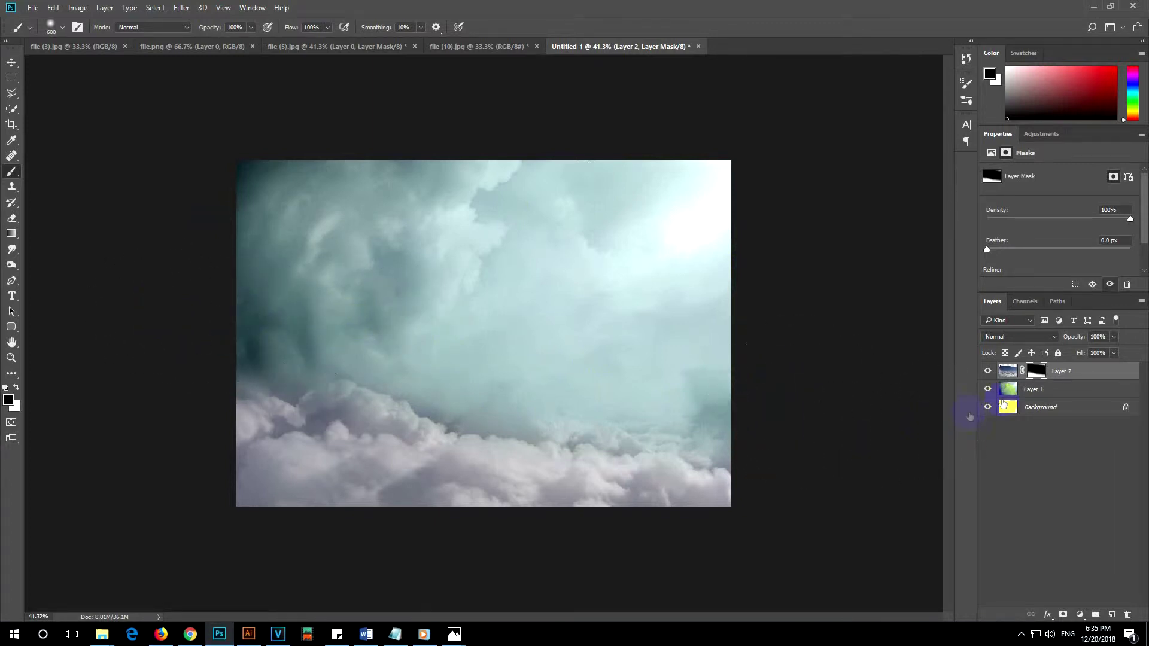
Make Layer 1 the active layer.
click(1036, 394)
click(1069, 371)
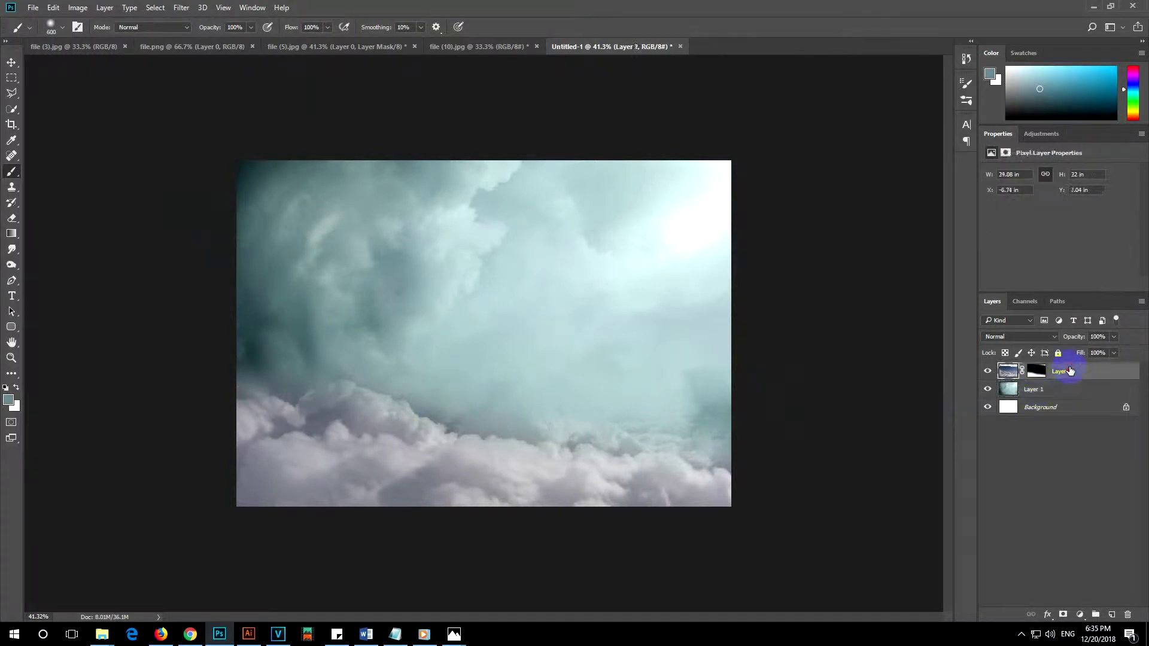
click(1038, 389)
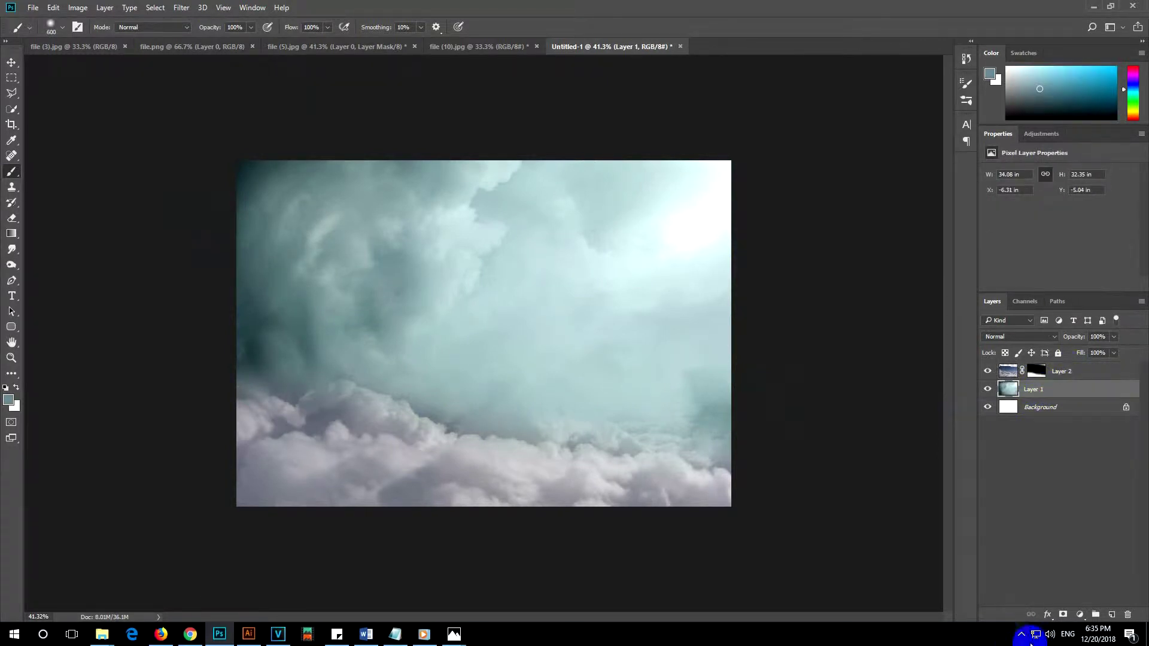
click(1080, 615)
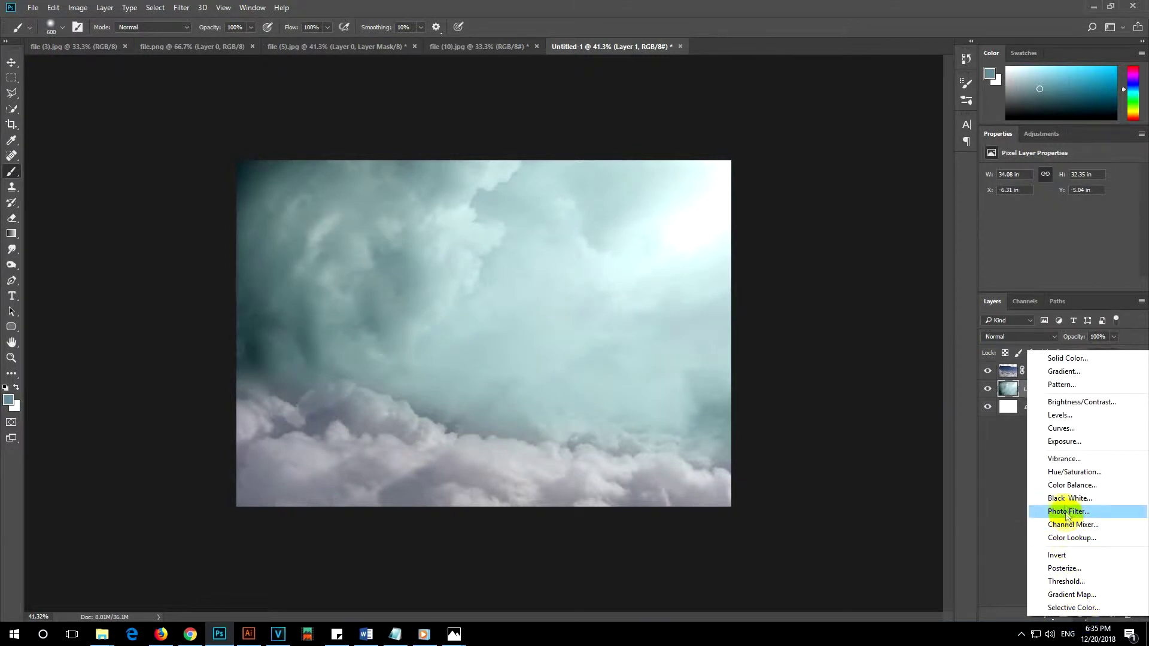
Add a Color Balance adjustment clipped to Layer 1 and nudge its cyan–red slider.
click(1064, 485)
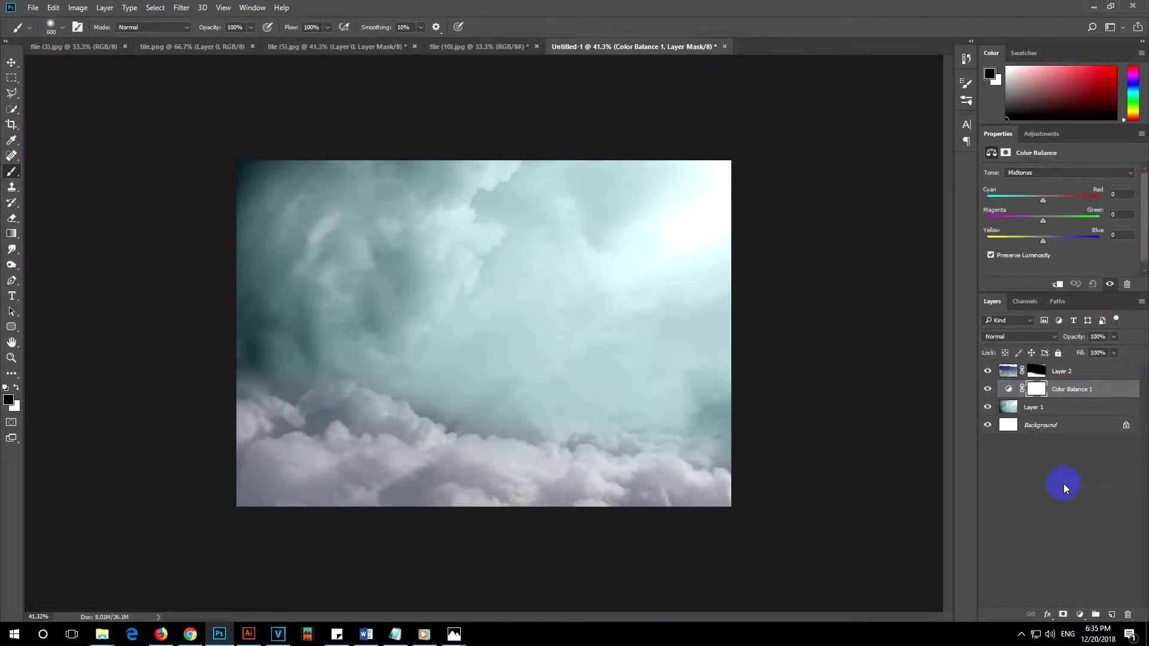
click(1059, 285)
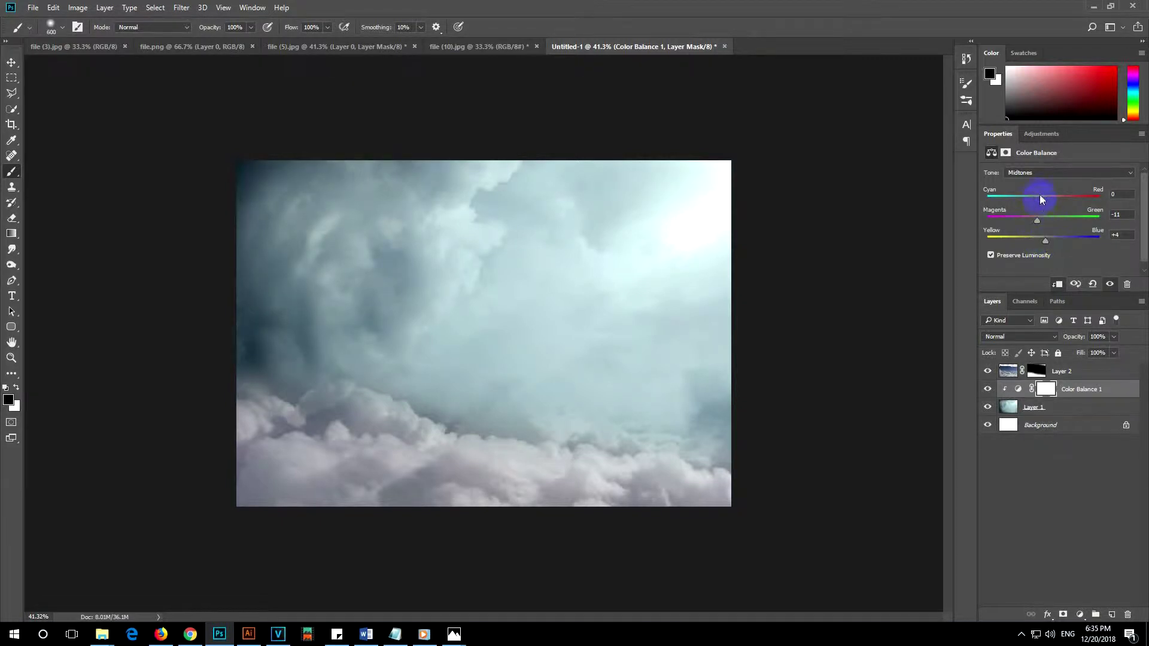
drag(1042, 200, 1048, 201)
Add a second Color Balance clipped to Layer 2 and tweak its magenta–green slider.
click(1060, 372)
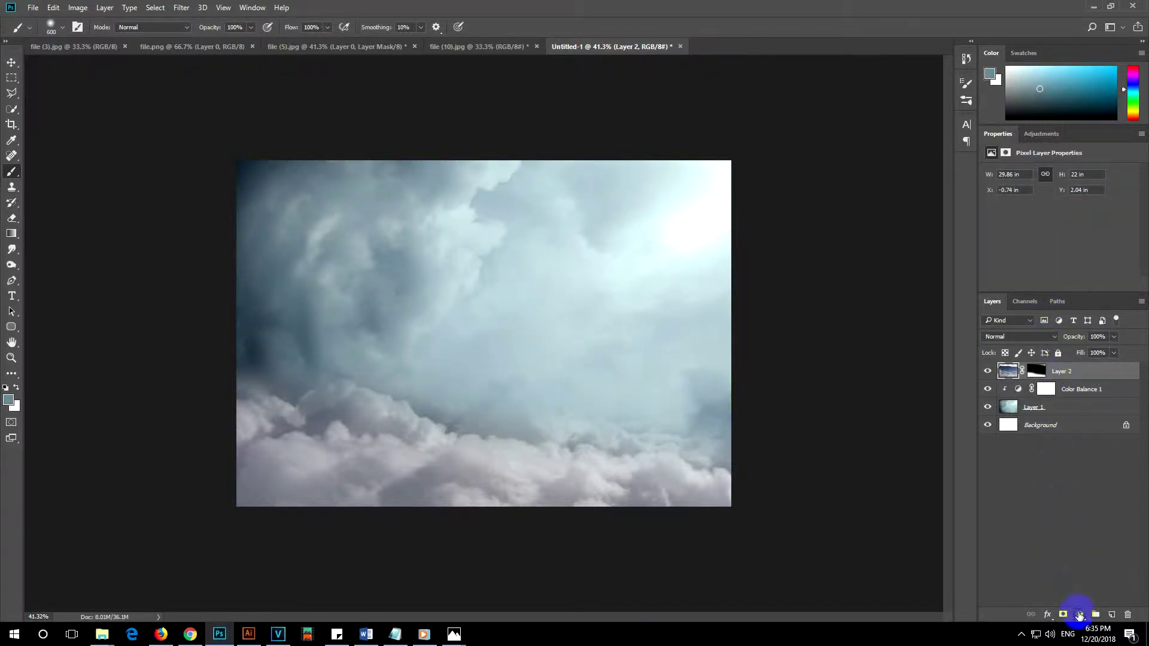
click(1079, 615)
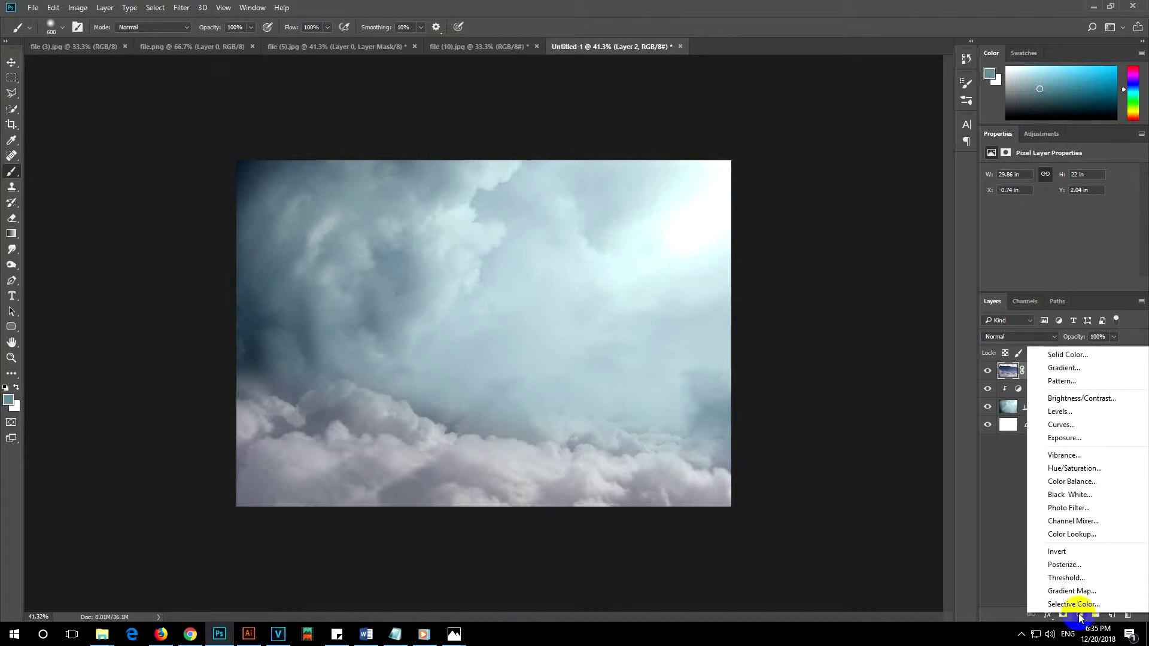
click(1062, 482)
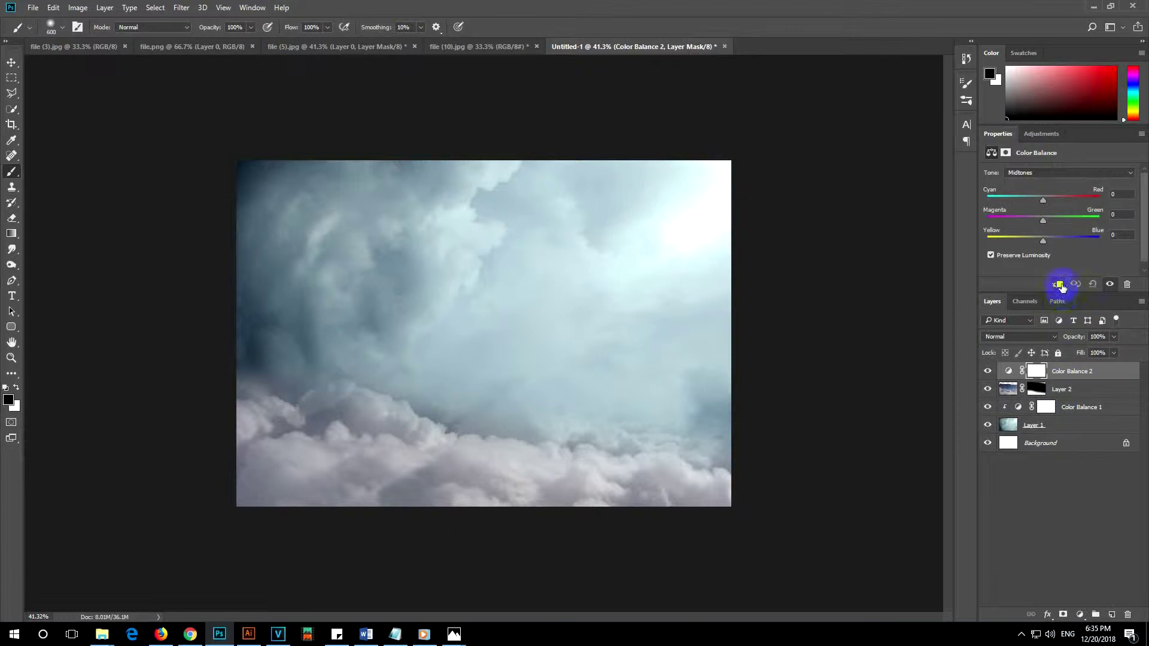
click(1058, 284)
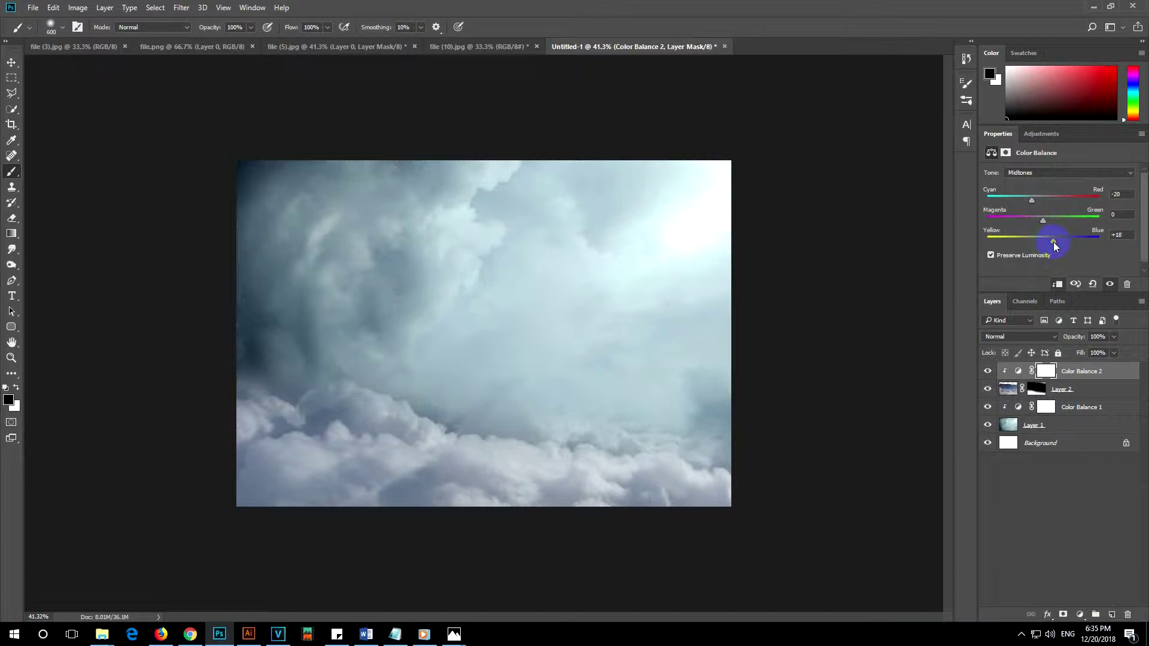
drag(1043, 219, 1047, 222)
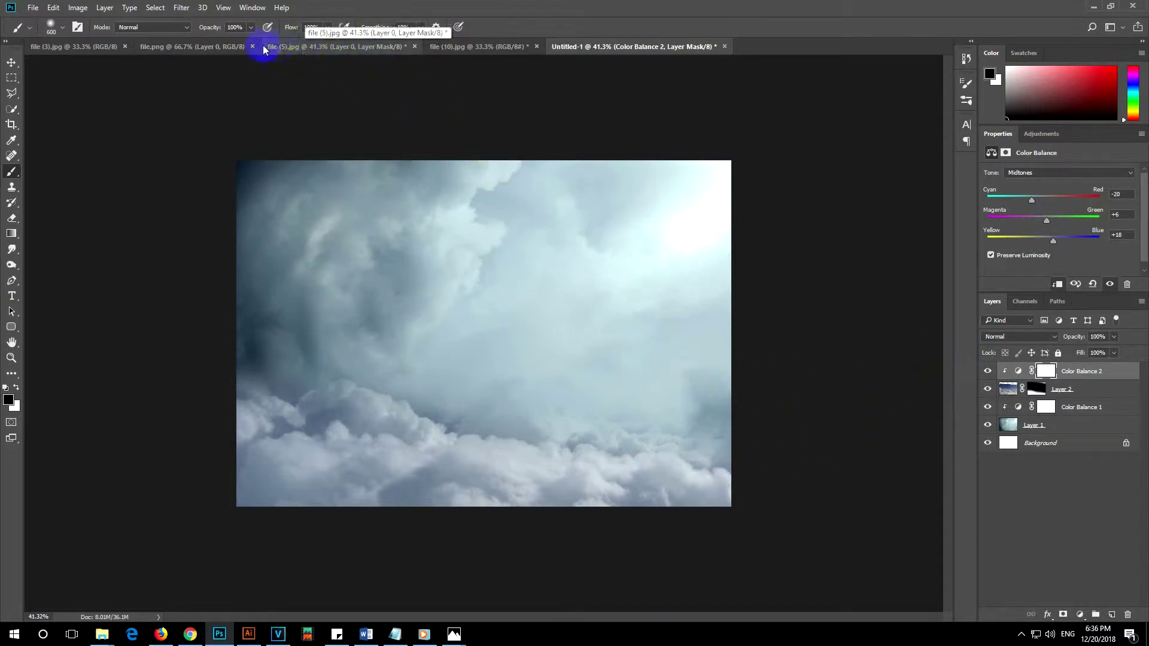
Drag the cut-out rock ledge from file.png into Untitled-1 as Layer 3.
click(192, 48)
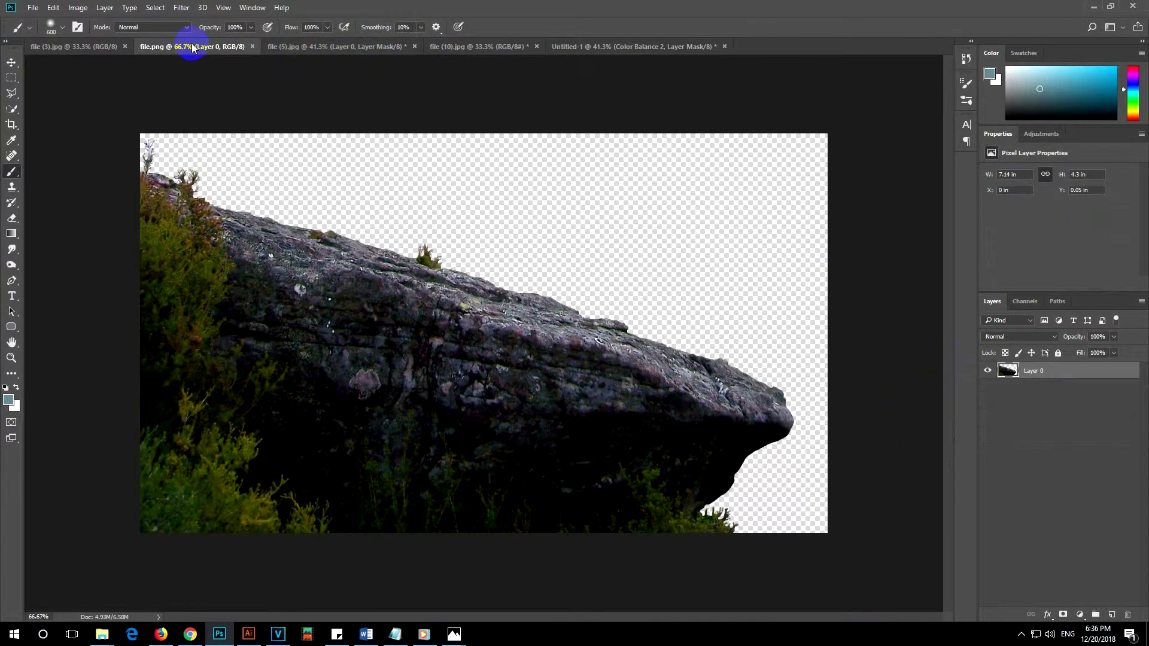
click(11, 63)
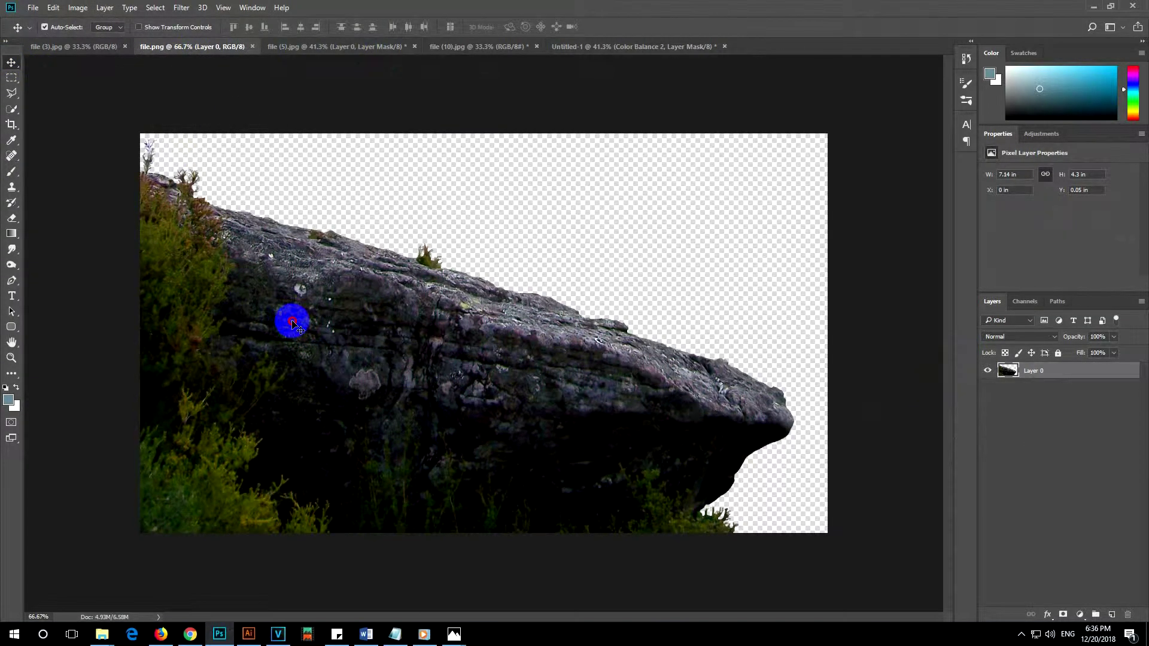
drag(291, 323, 560, 52)
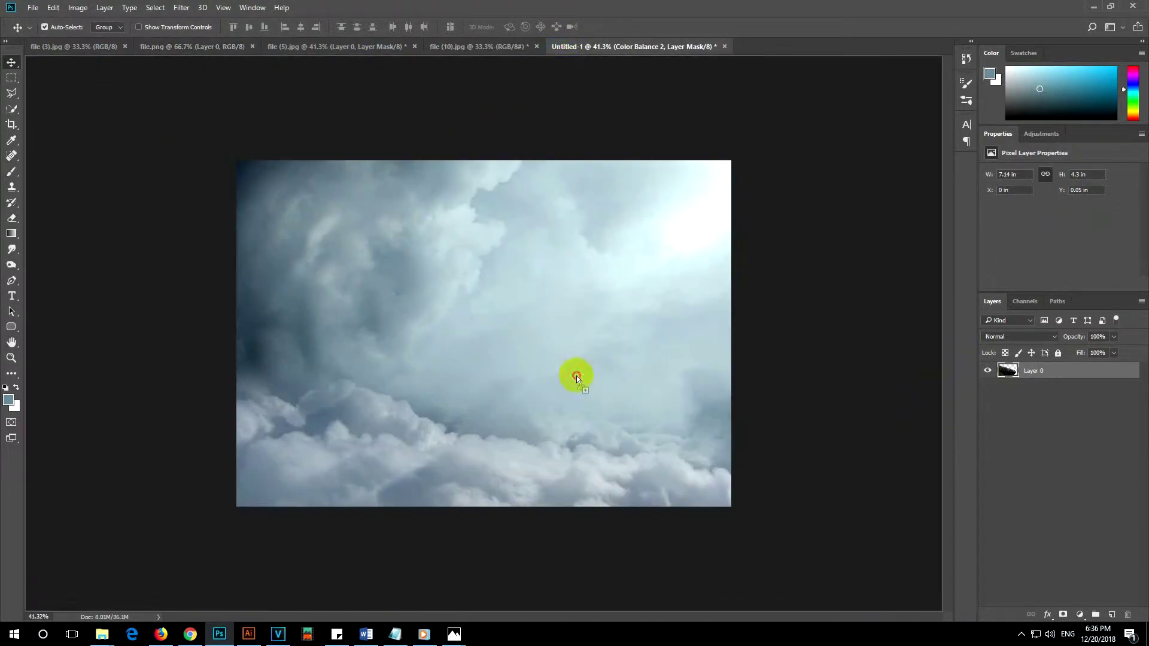
mouse_move(560, 53)
mouse_down()
mouse_move(576, 378)
mouse_move(520, 390)
mouse_up()
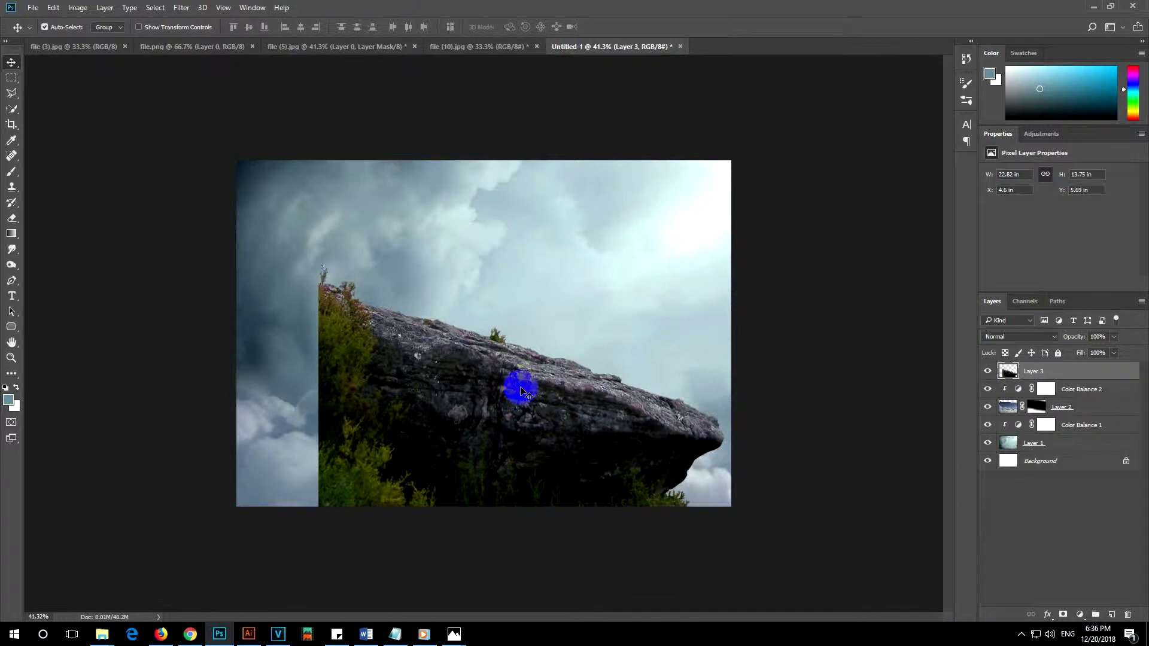
click(80, 8)
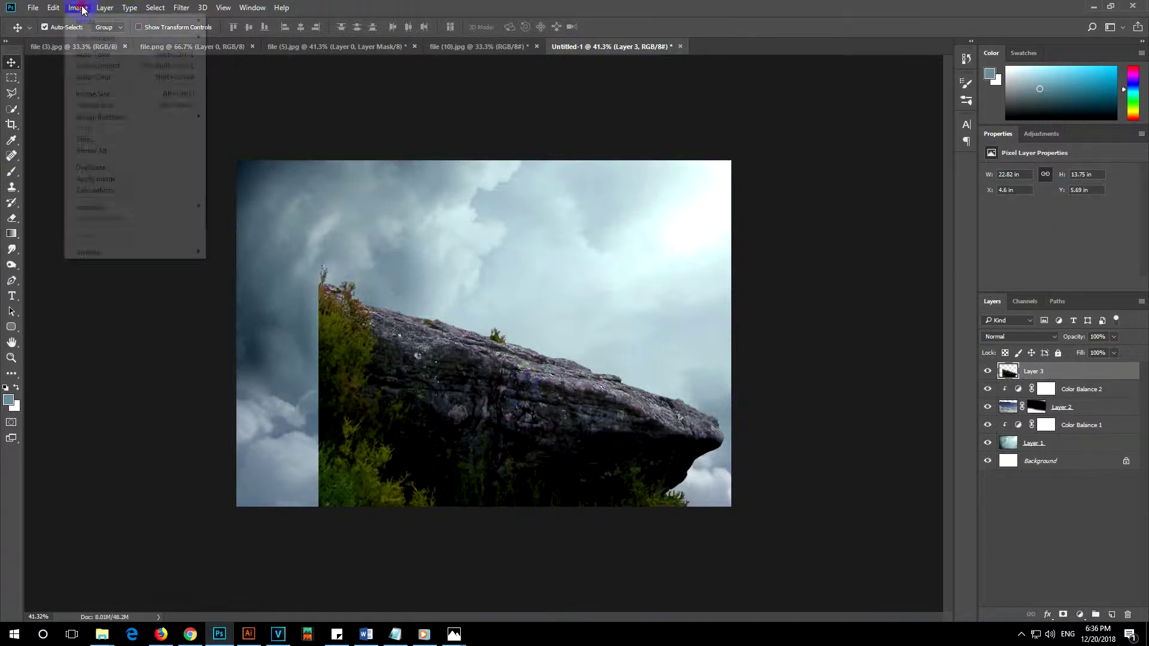
click(83, 9)
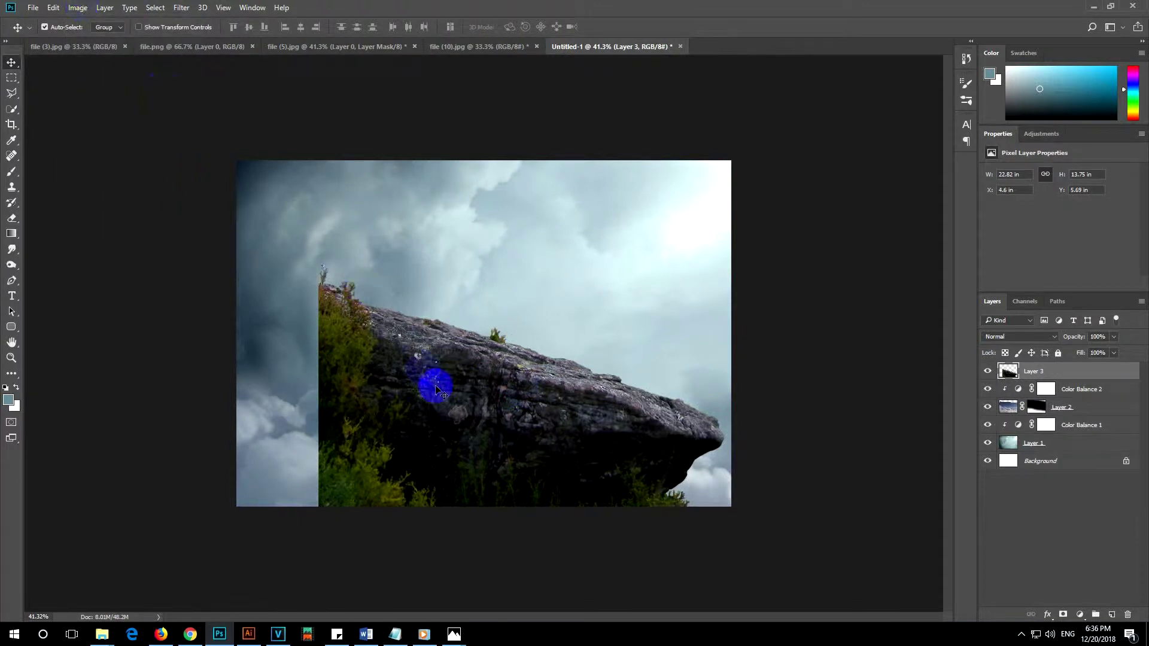
key(ctrl+t)
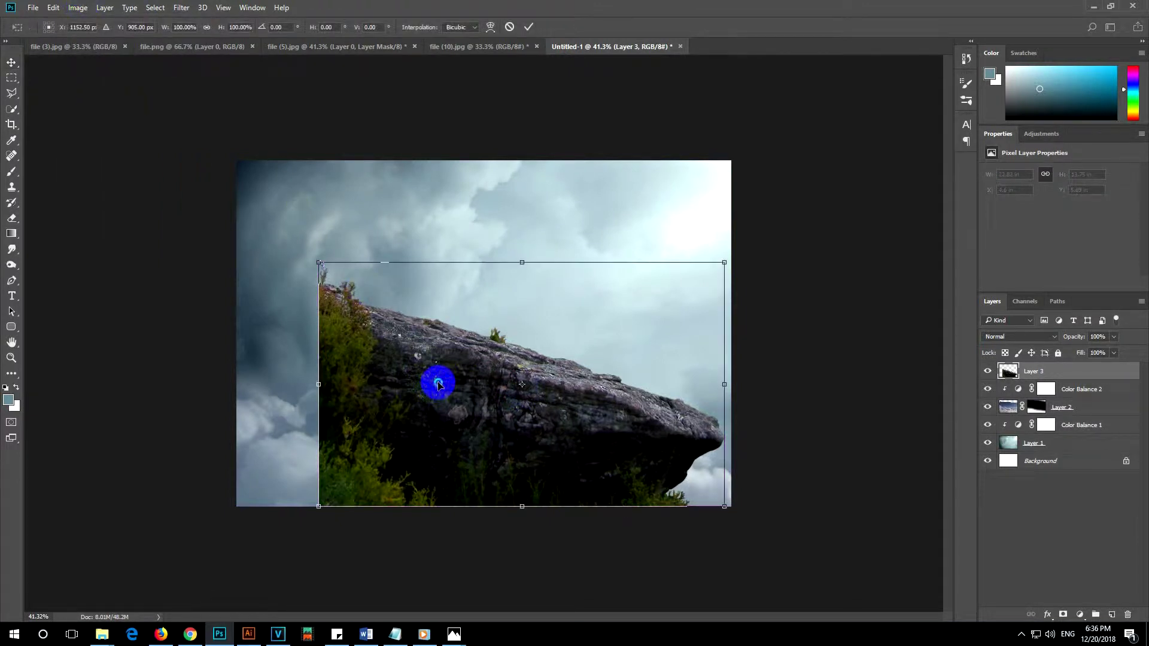
Flip the rock horizontally, tilt it clockwise and set it in the lower-right corner.
right_click(438, 385)
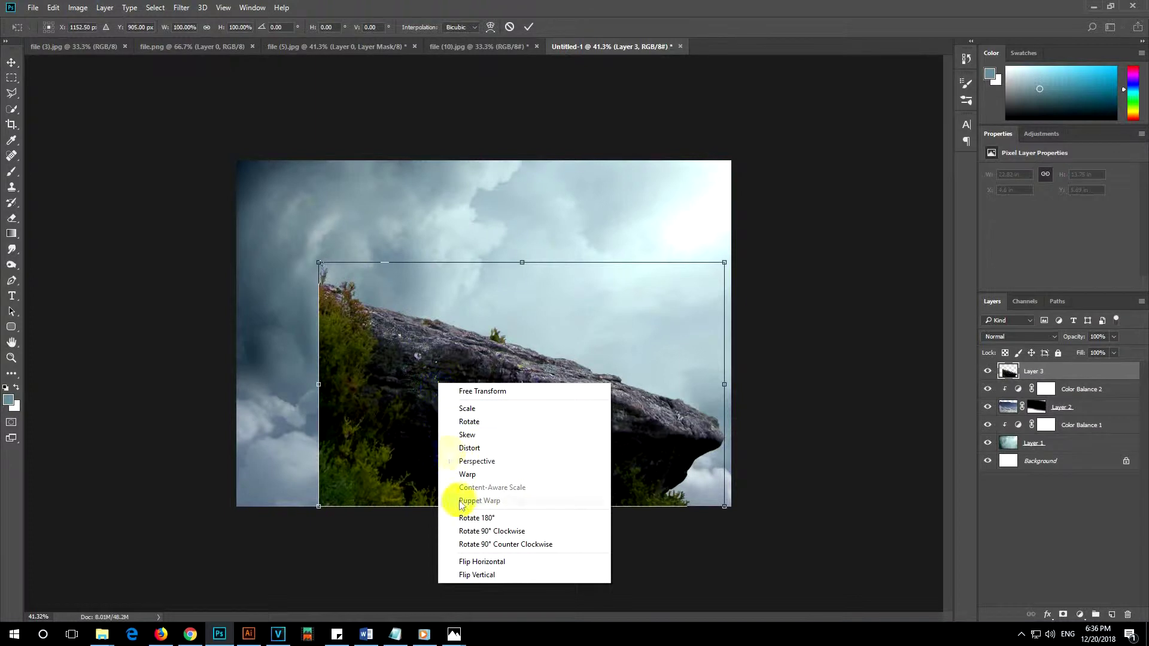
click(475, 564)
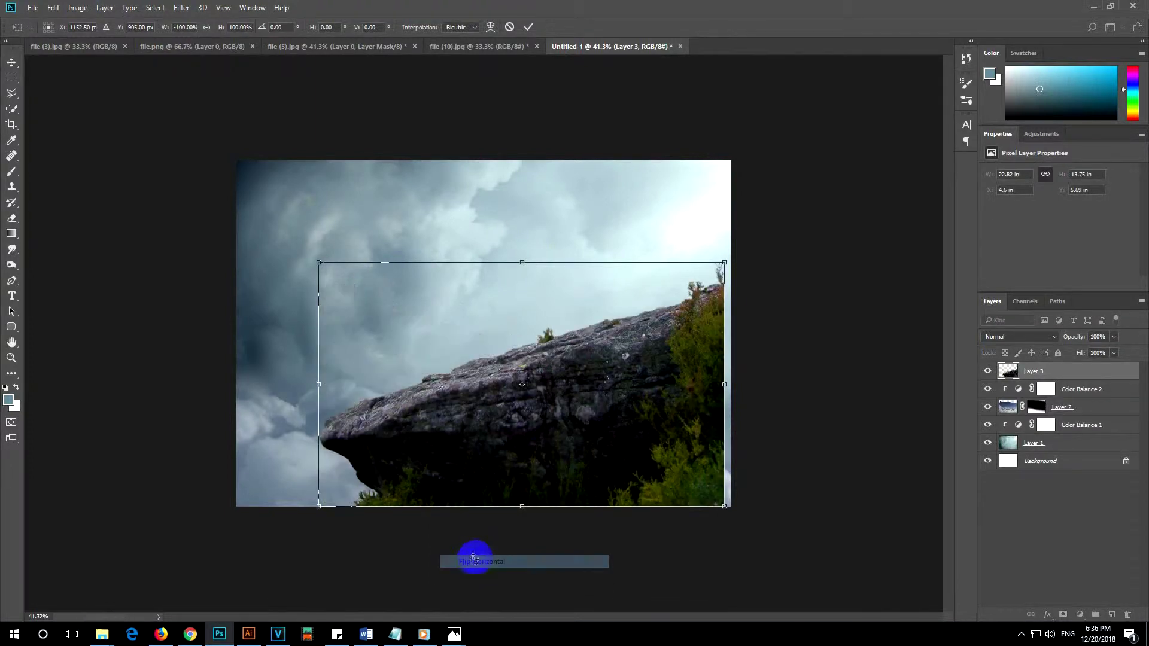
drag(662, 353, 670, 347)
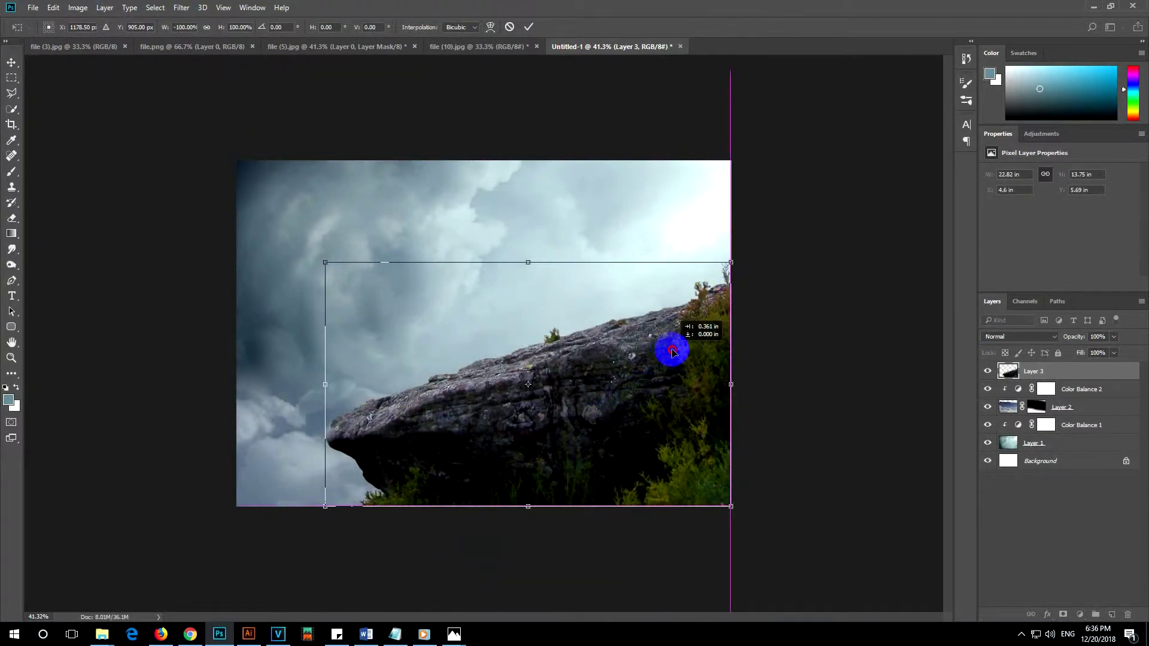
drag(747, 240, 762, 308)
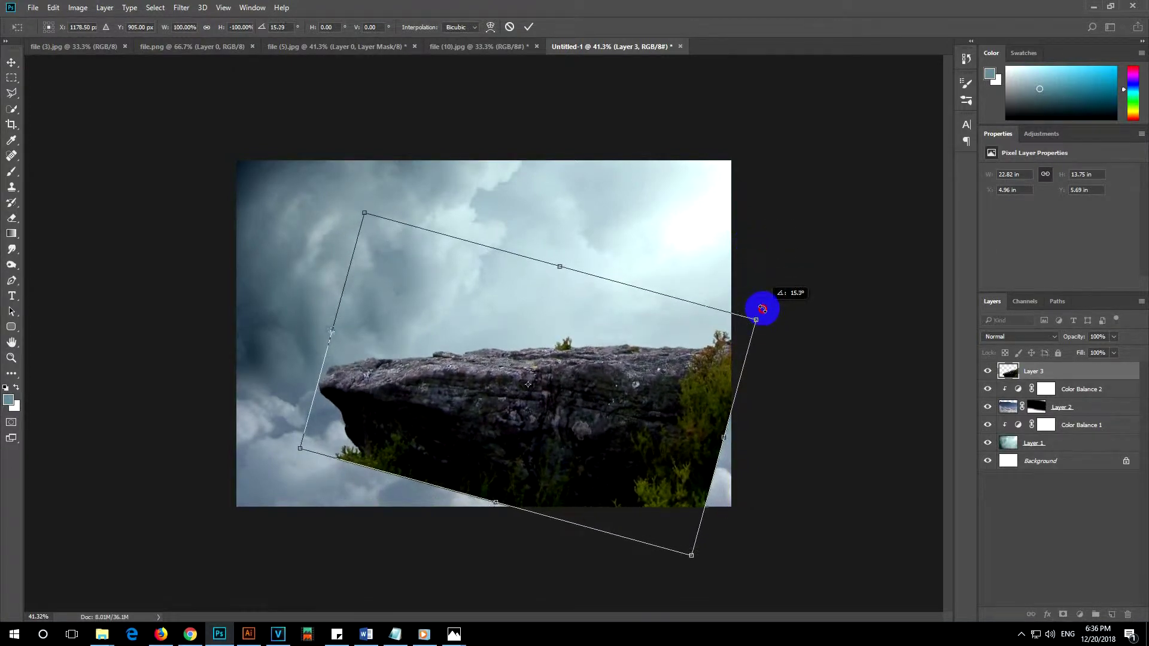
mouse_move(622, 458)
mouse_down()
mouse_move(766, 518)
mouse_move(800, 520)
mouse_up()
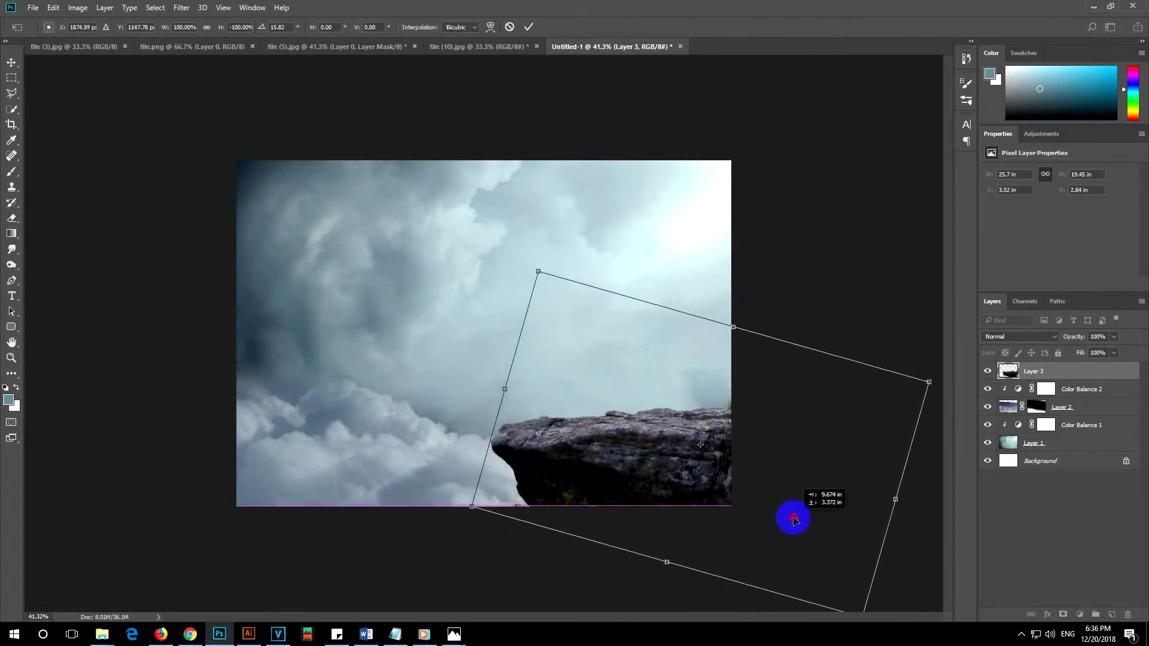
drag(800, 520, 785, 514)
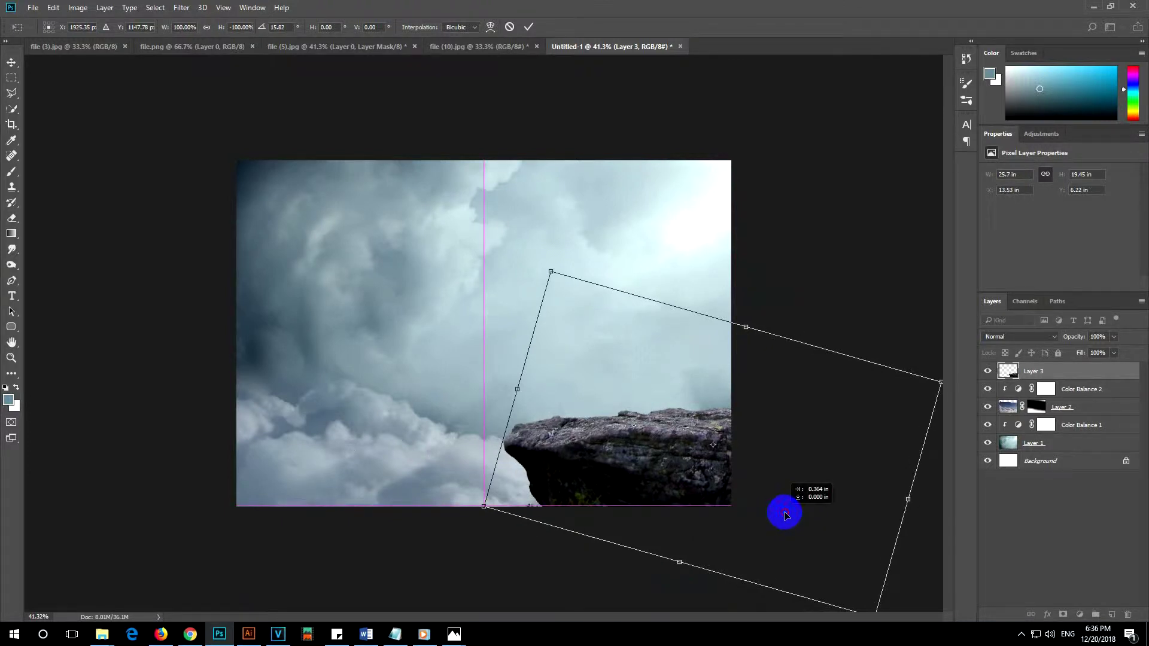
drag(778, 513, 778, 510)
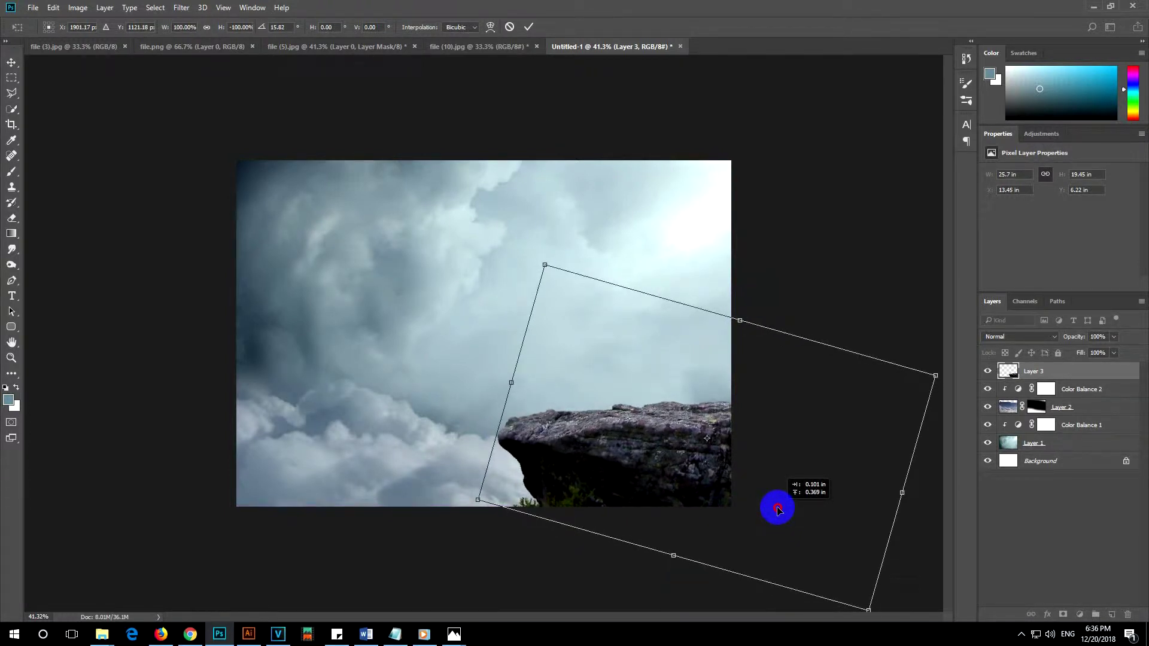
drag(778, 509, 778, 509)
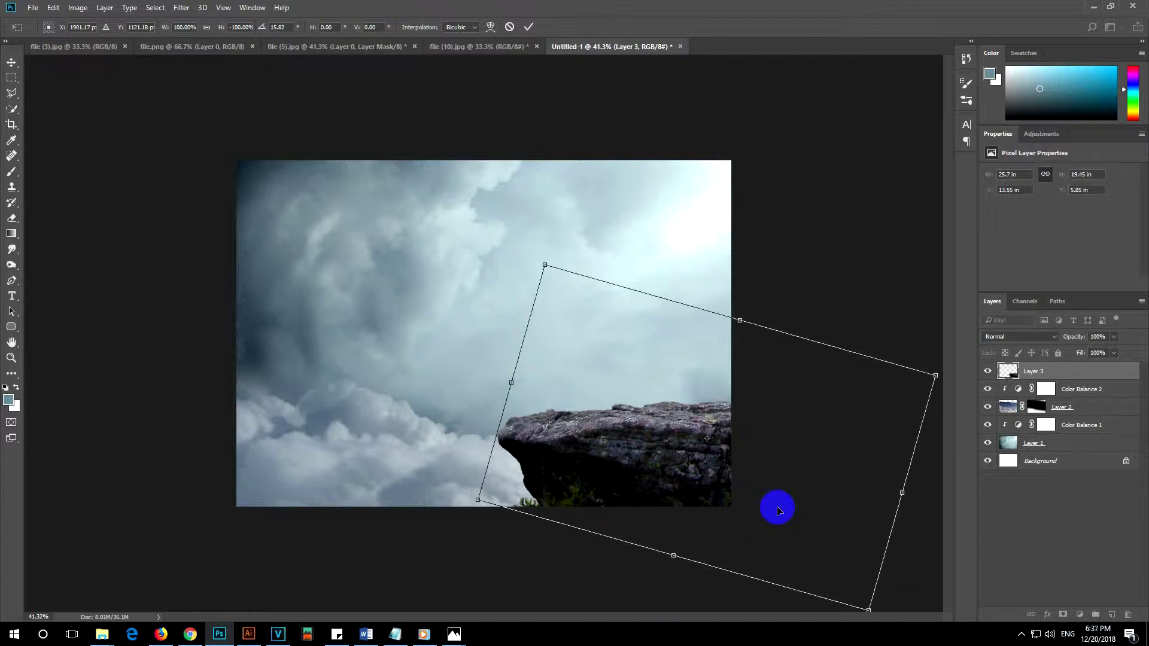
key(Return)
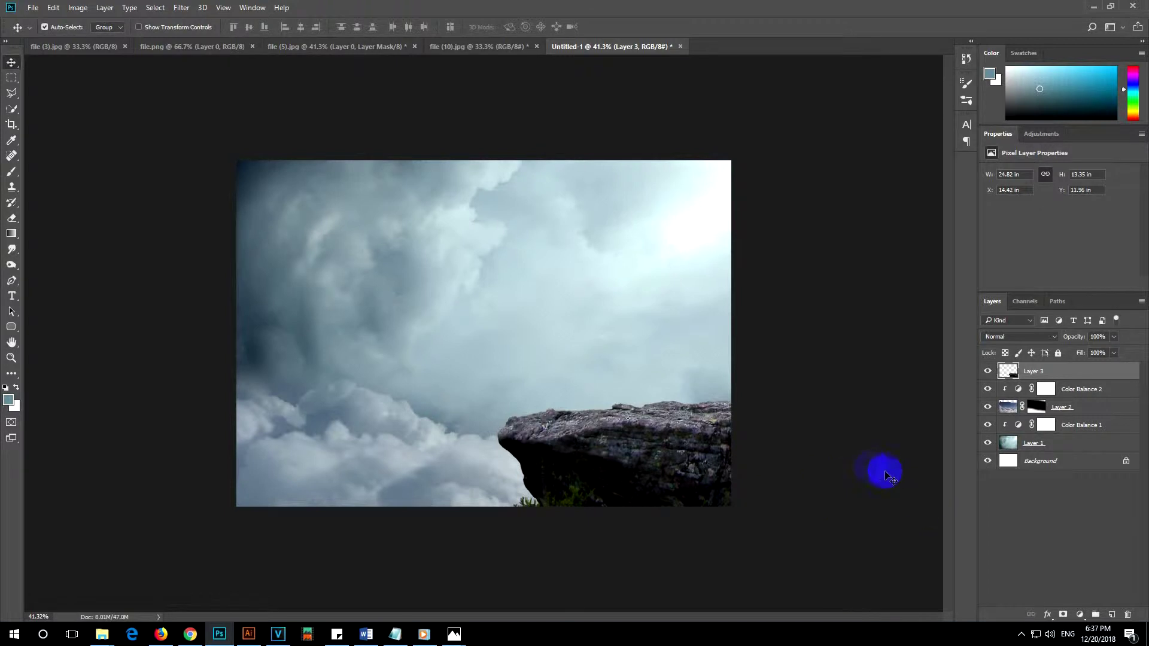
click(1080, 614)
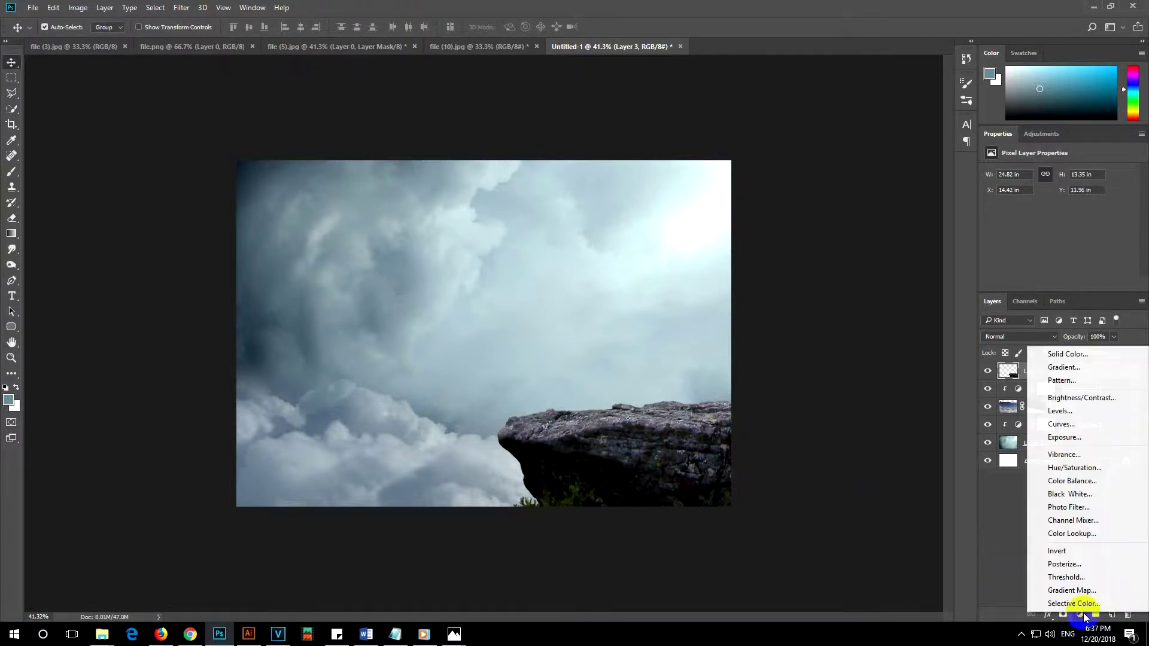
Add a Color Balance clipped to the rock, shifting its midtones toward cyan and blue.
click(1060, 482)
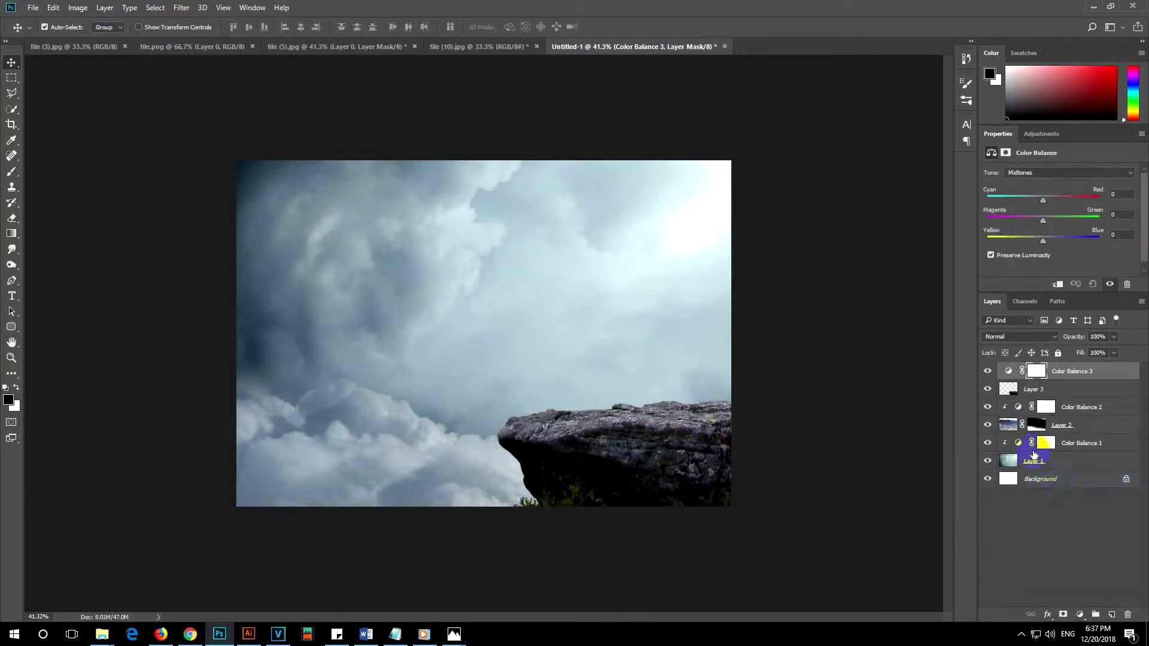
click(1053, 286)
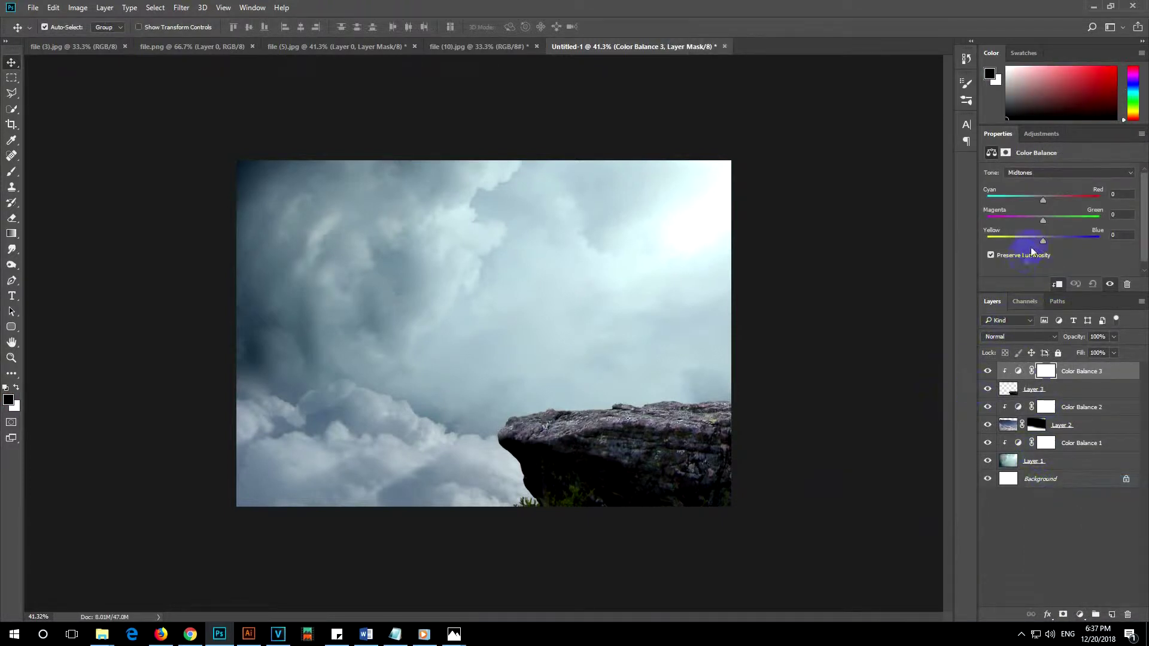
drag(1041, 198, 1033, 200)
drag(1042, 239, 1051, 240)
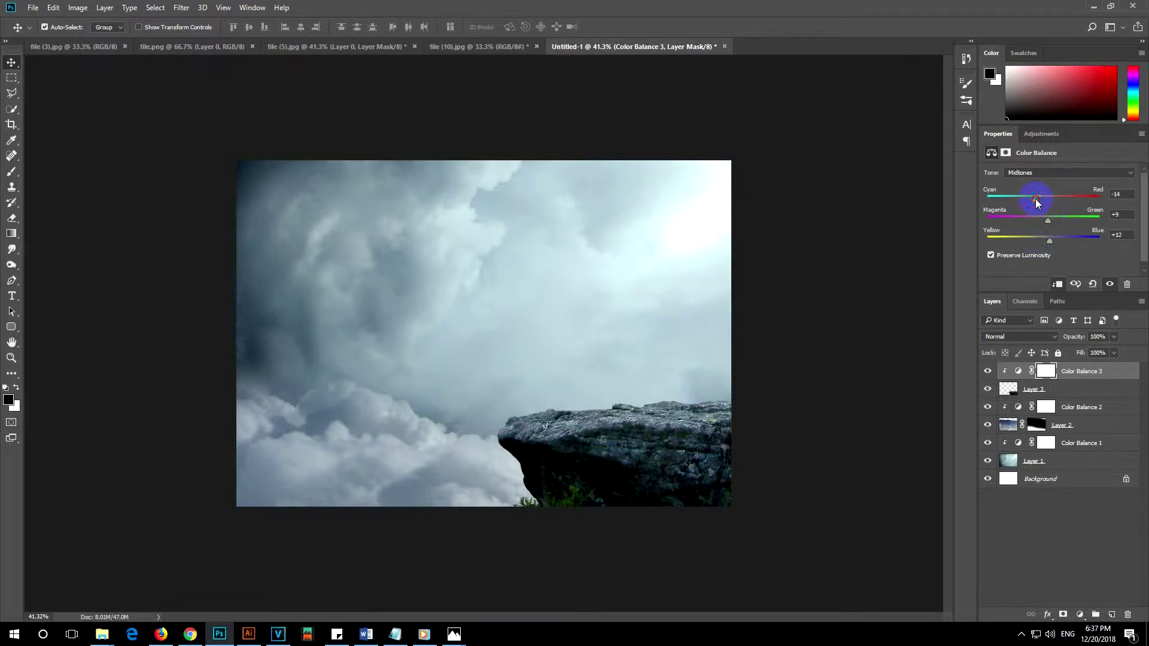
Lower the highlights' Yellow–Blue value from +17 to +5.
click(1043, 172)
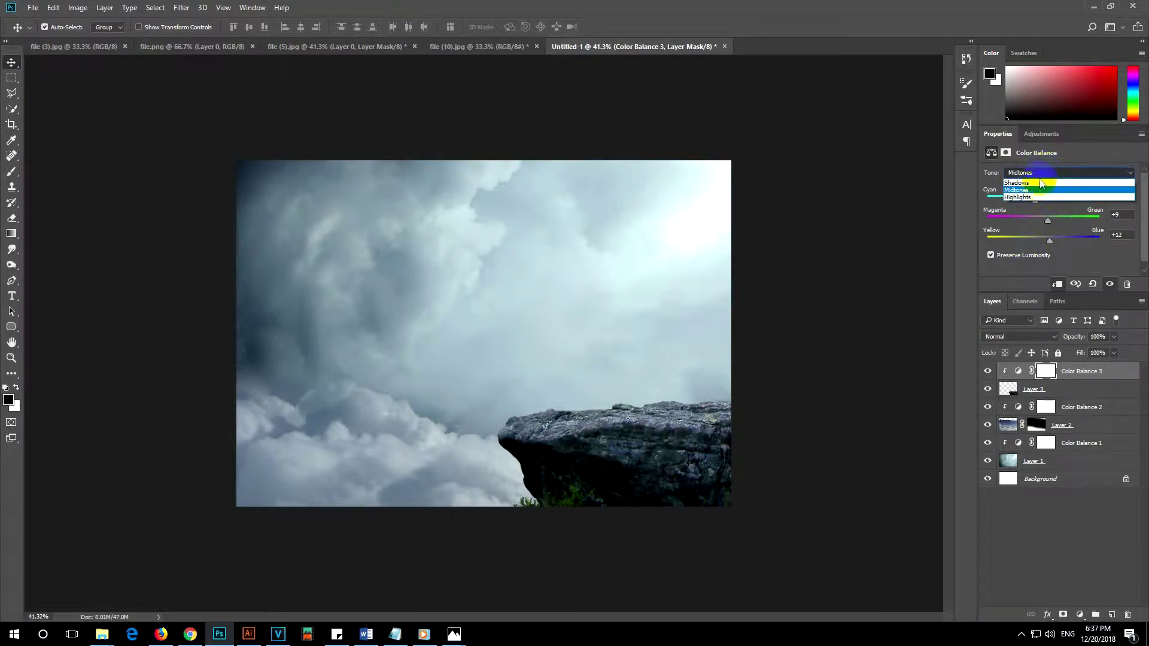
click(1038, 196)
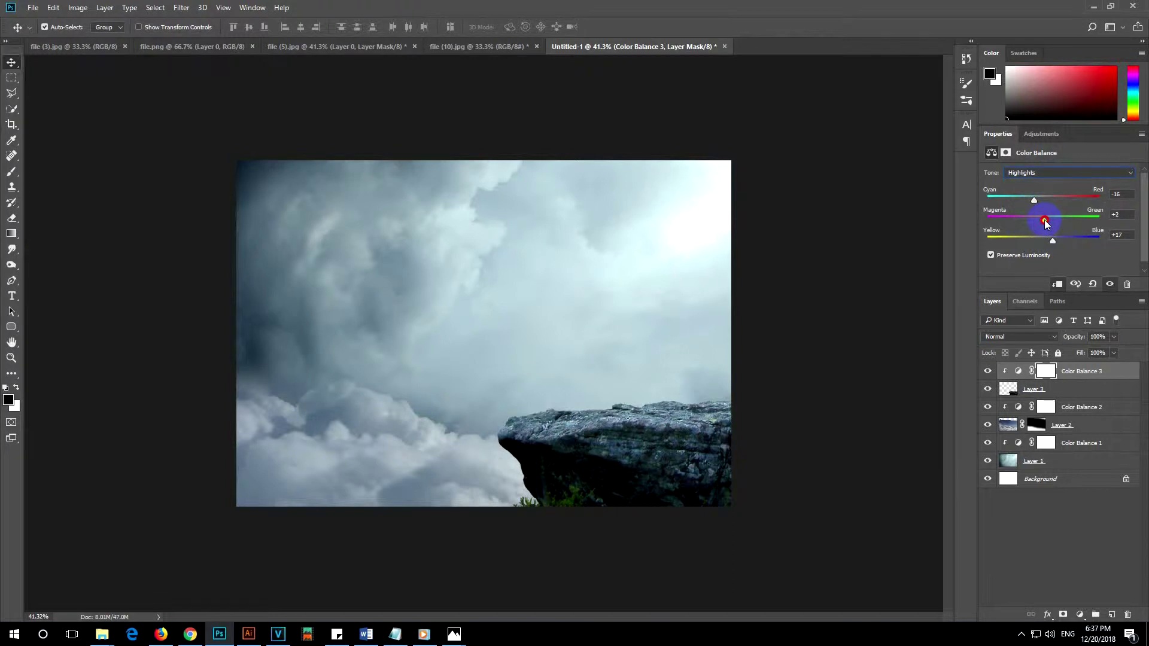
drag(1049, 242, 1045, 242)
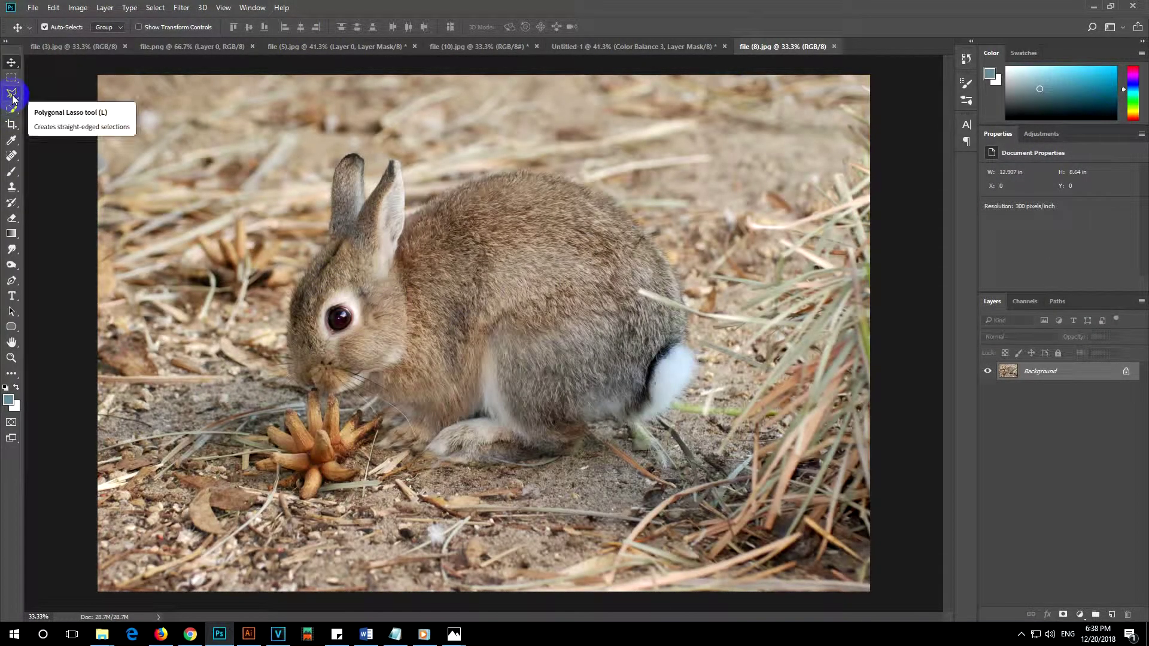
Quick-select the rabbit's head, eye, chest and back, subtracting the grass by the tail.
click(12, 109)
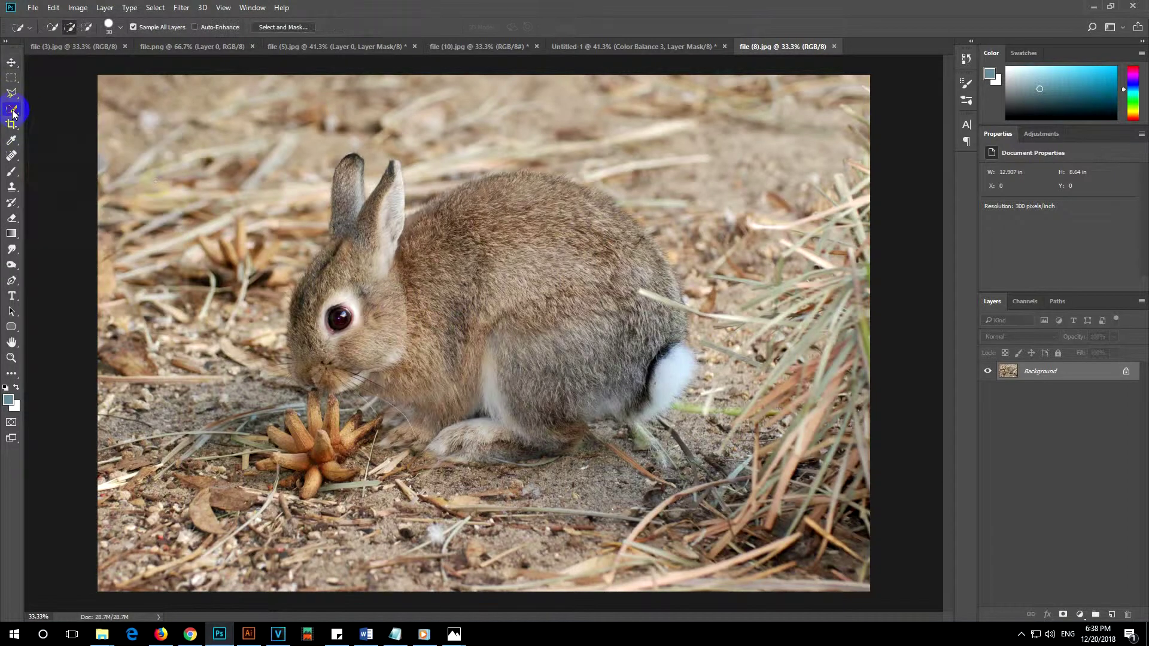
mouse_move(333, 294)
mouse_down()
mouse_move(400, 253)
mouse_move(375, 217)
mouse_move(575, 217)
mouse_move(530, 197)
mouse_move(605, 241)
mouse_move(633, 307)
mouse_move(624, 363)
mouse_move(570, 376)
mouse_move(482, 321)
mouse_move(415, 364)
mouse_move(428, 388)
mouse_up()
click(335, 317)
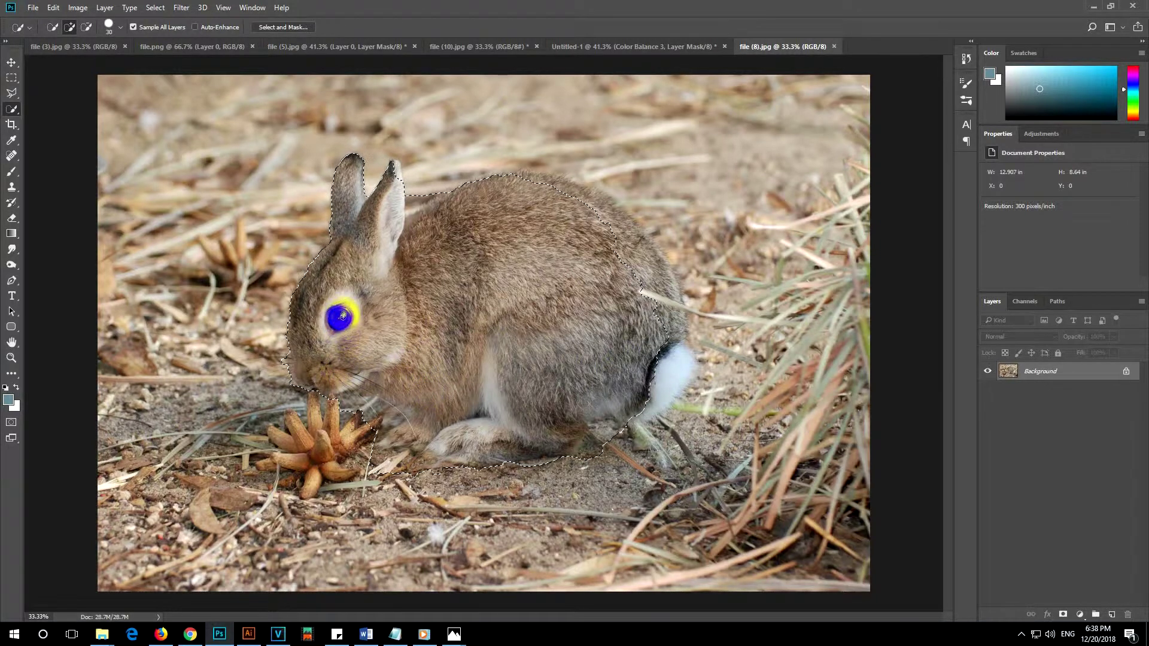
mouse_move(417, 373)
mouse_down()
mouse_move(431, 411)
mouse_move(423, 397)
mouse_move(579, 423)
mouse_move(672, 377)
mouse_up()
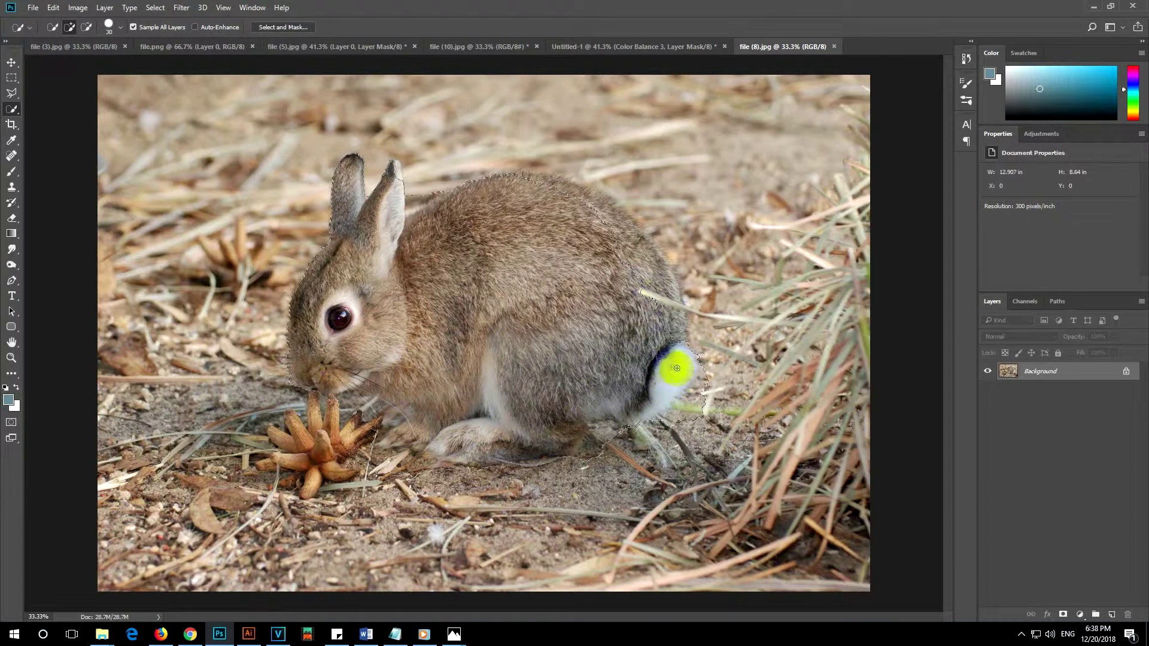
mouse_move(701, 372)
mouse_down()
mouse_move(658, 429)
mouse_move(697, 411)
mouse_move(664, 438)
mouse_move(657, 320)
mouse_move(640, 281)
mouse_up()
mouse_move(595, 206)
mouse_down()
mouse_move(634, 243)
mouse_move(670, 316)
mouse_up()
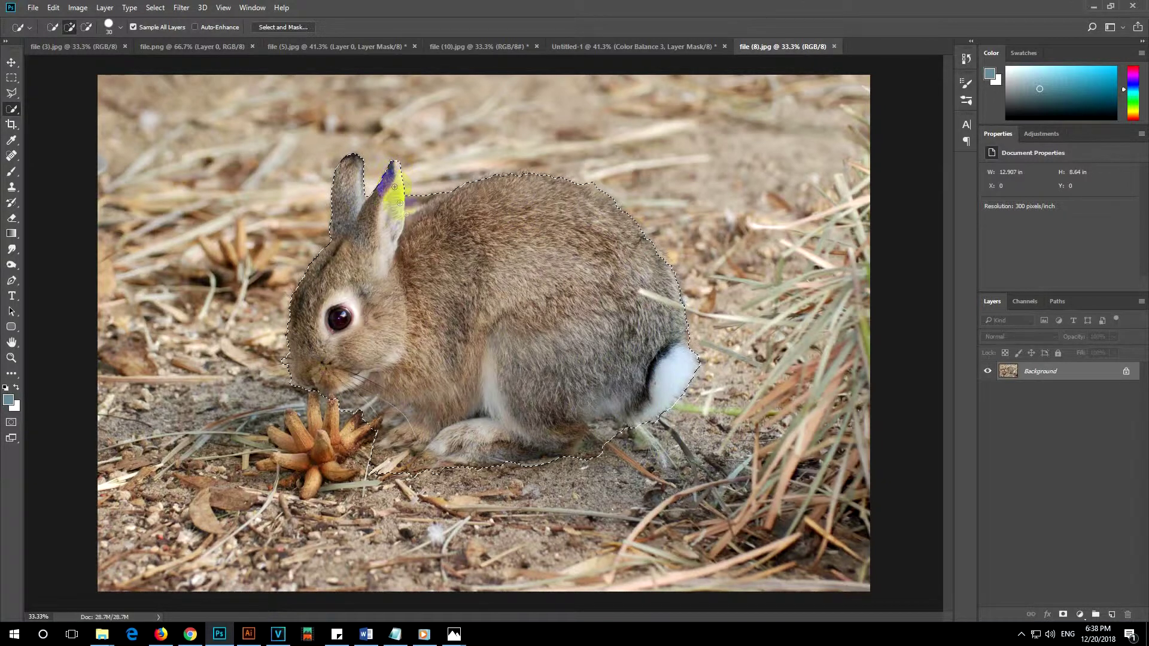
Trim the background along the ear and mask out everything but the rabbit.
drag(407, 215, 411, 195)
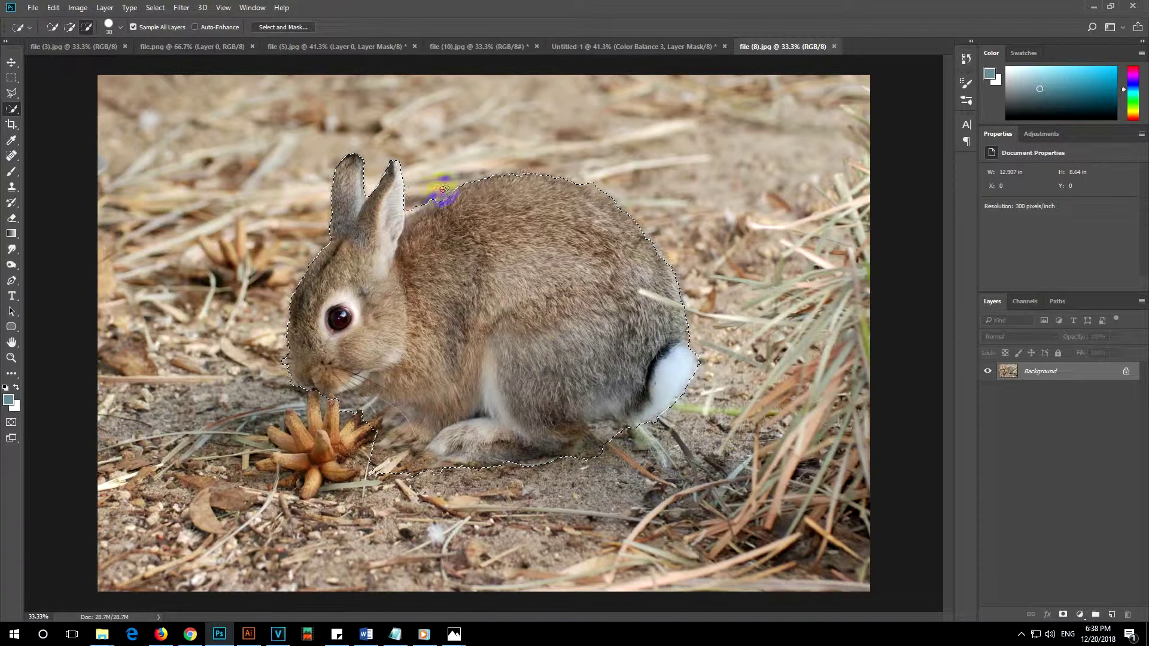
key(alt)
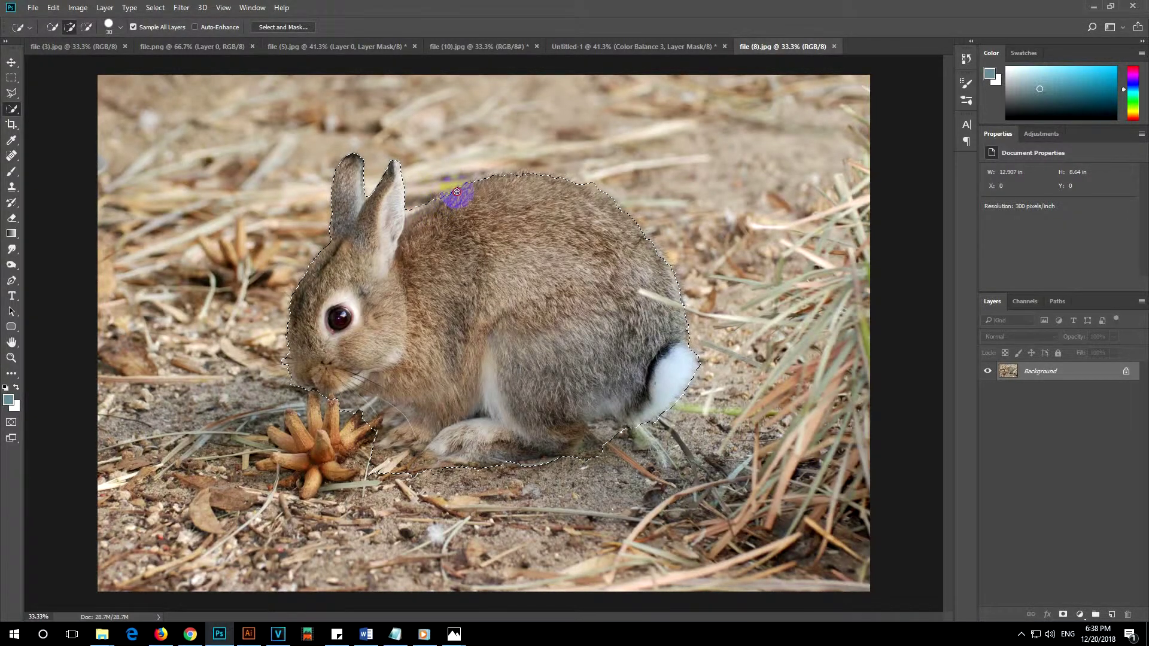
drag(420, 210, 410, 206)
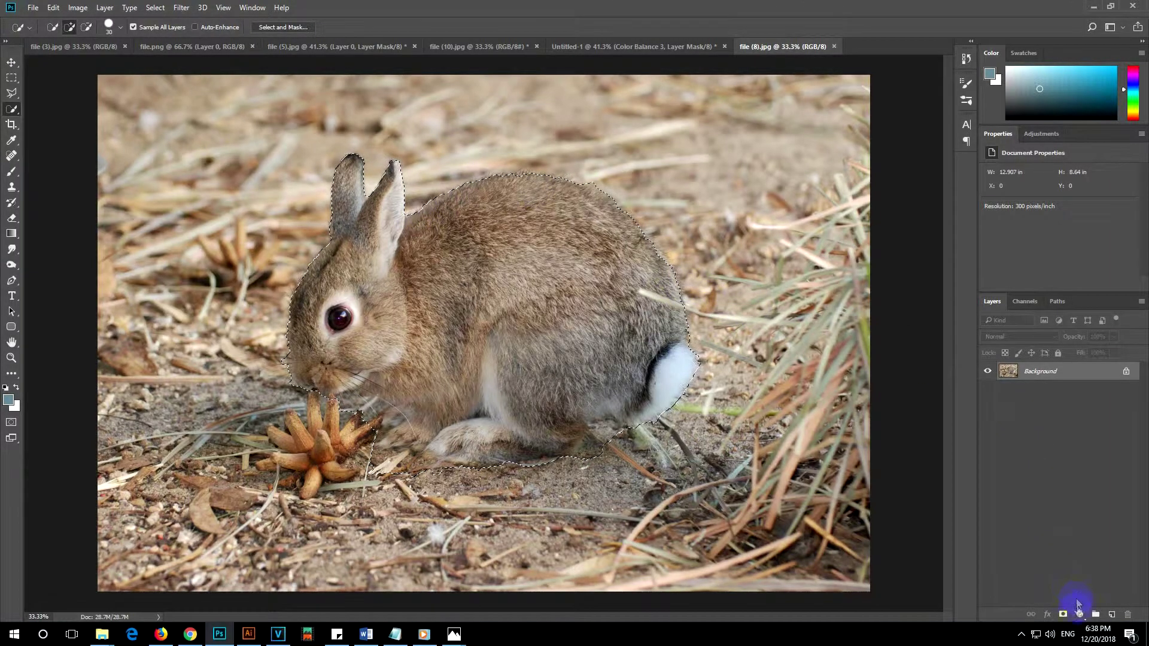
click(1063, 613)
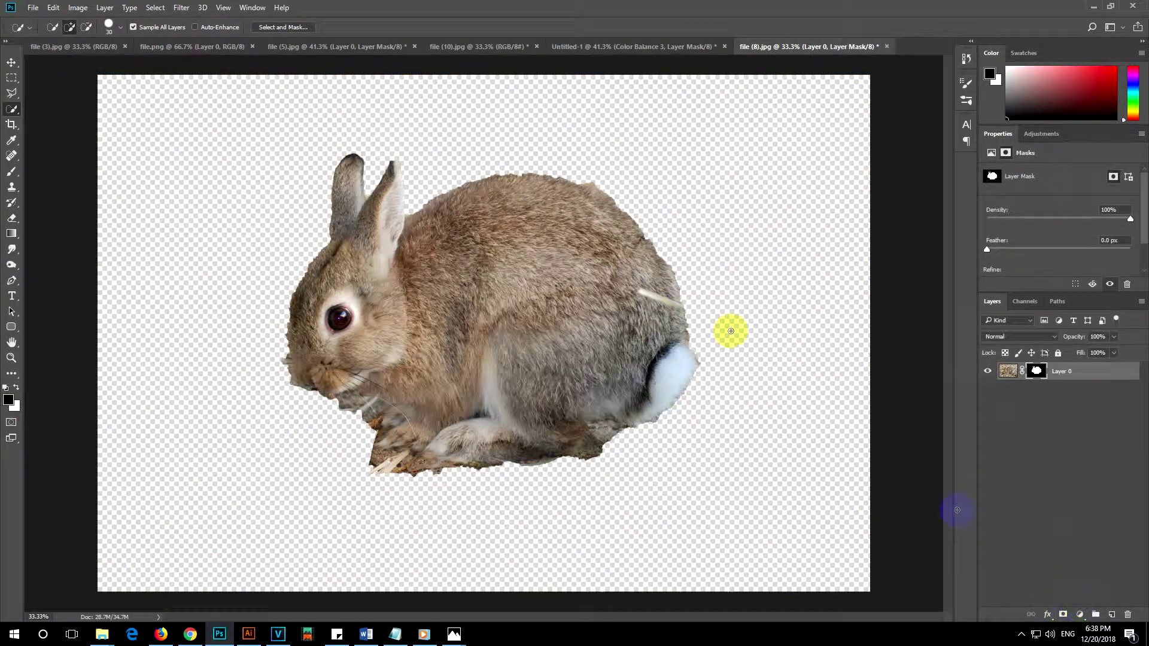
click(11, 63)
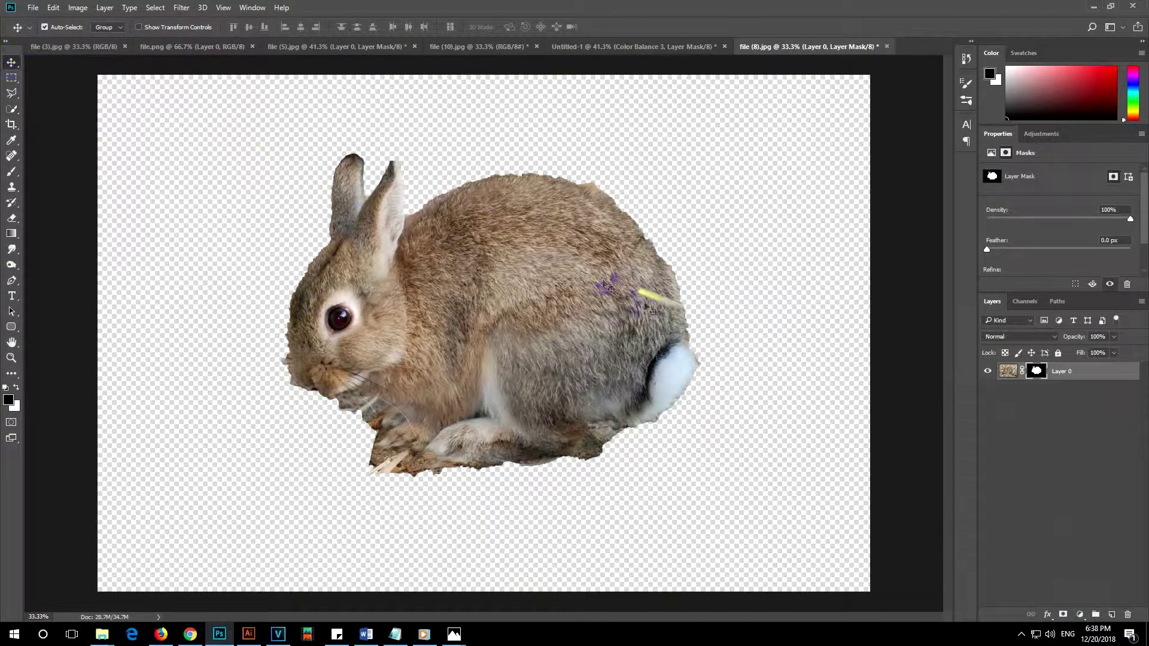
Drag the cut-out rabbit into Untitled-1 and flip it horizontally to face the ledge.
drag(542, 296, 595, 52)
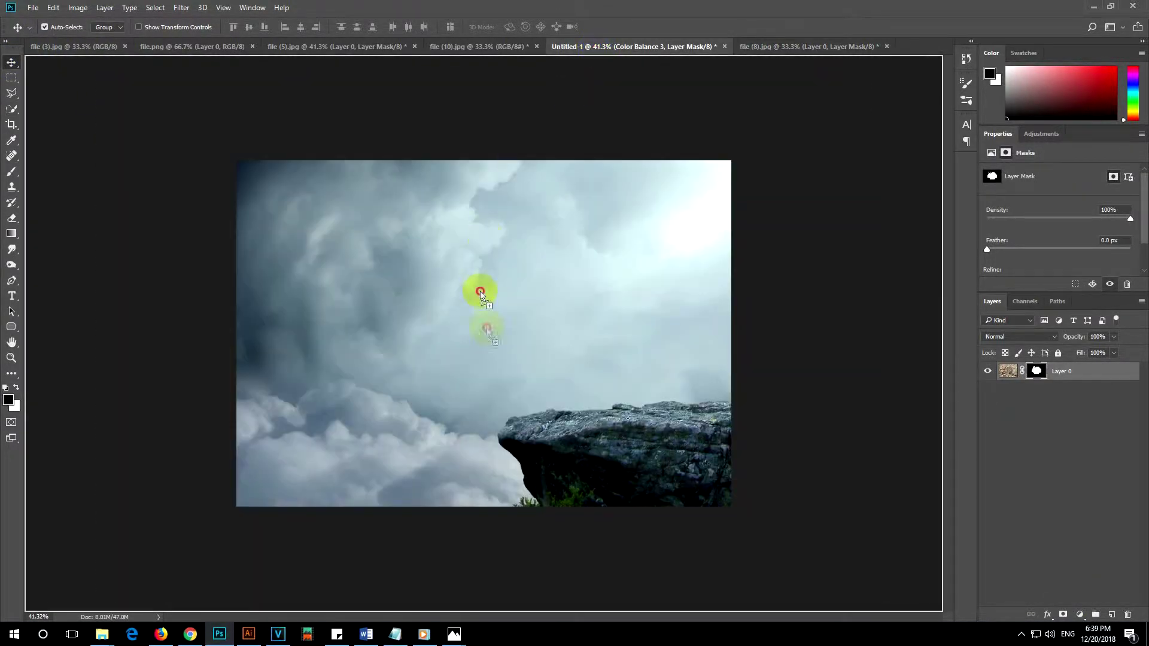
mouse_move(595, 52)
mouse_down()
mouse_move(488, 341)
mouse_move(502, 382)
mouse_move(537, 310)
mouse_up()
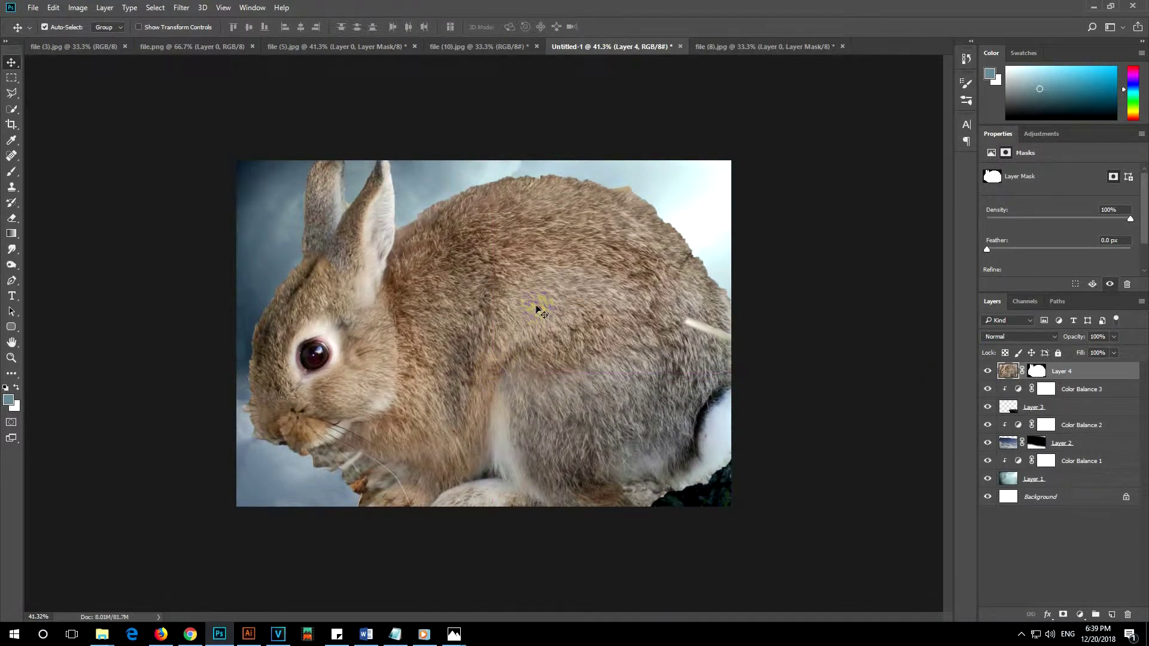
key(ctrl+t)
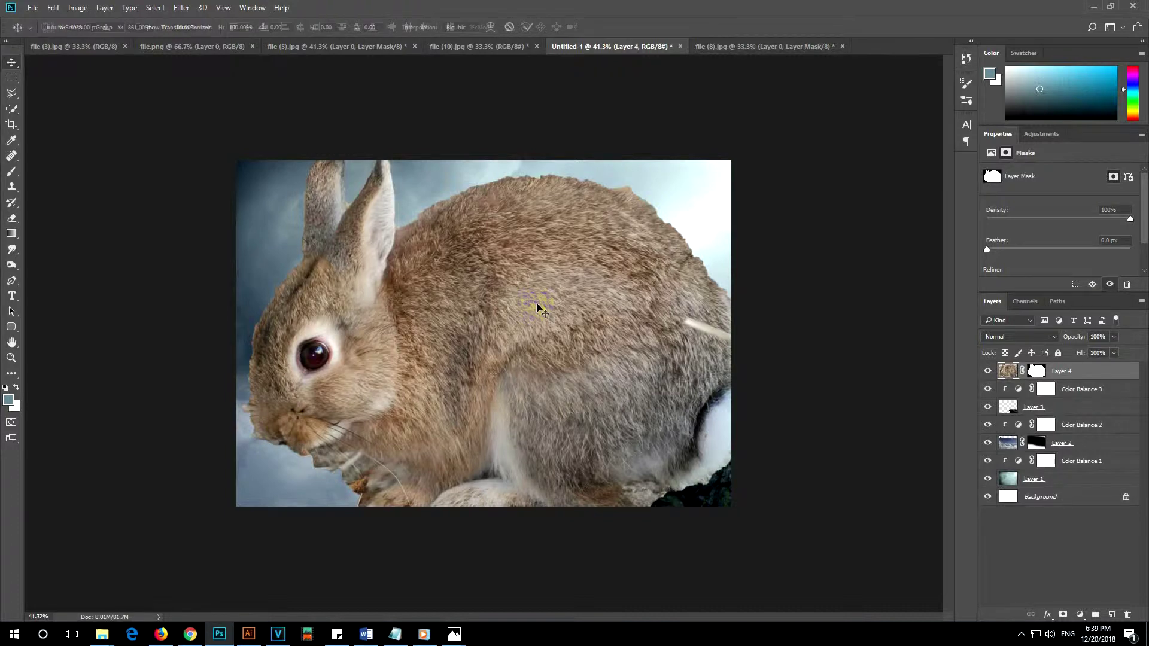
drag(544, 280, 538, 305)
right_click(528, 259)
click(585, 439)
mouse_move(584, 438)
mouse_down()
mouse_move(514, 359)
mouse_move(509, 378)
mouse_up()
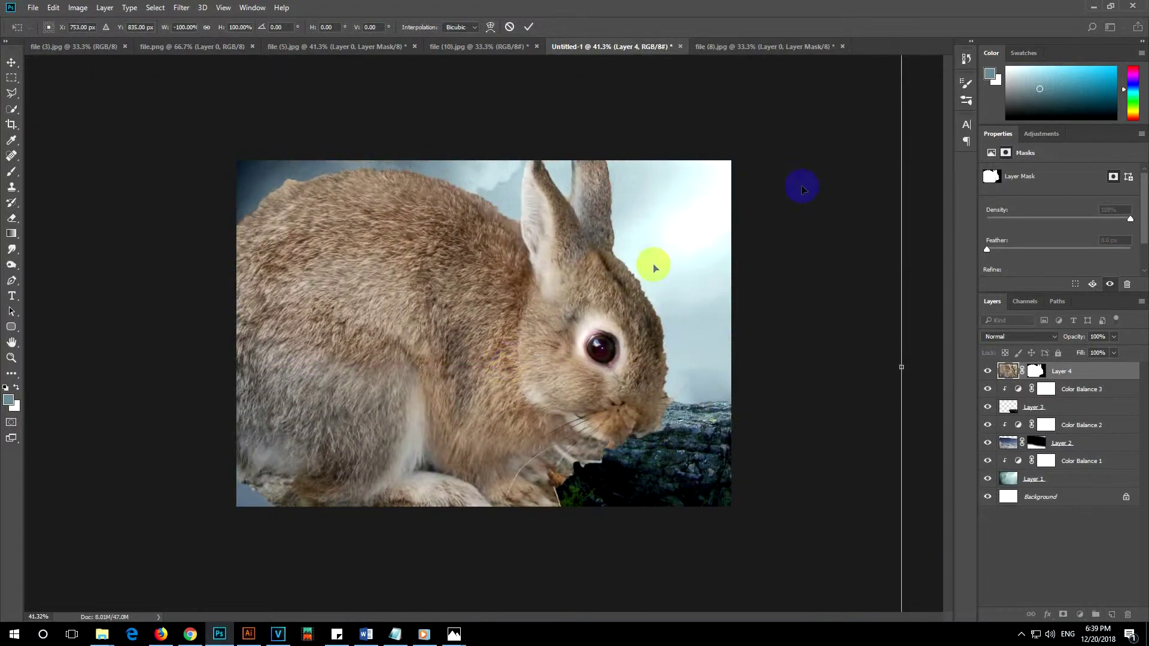
Shrink the rabbit to about two-thirds, tilt it slightly and place it at the upper left.
scroll(787, 218, down, 2)
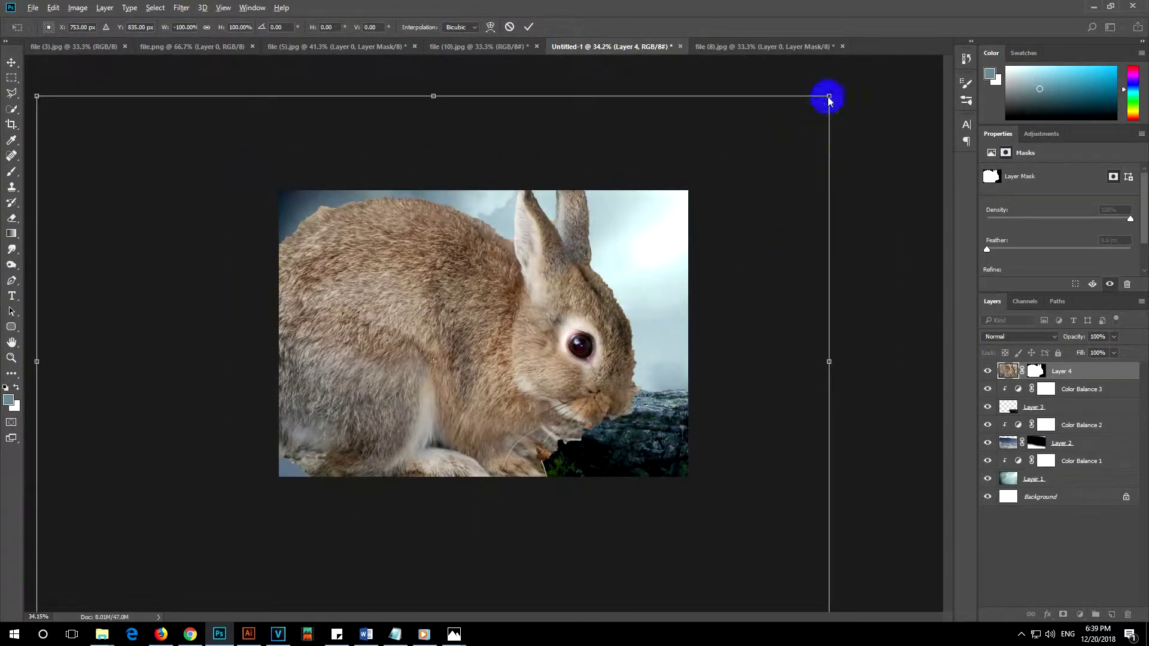
drag(828, 96, 525, 372)
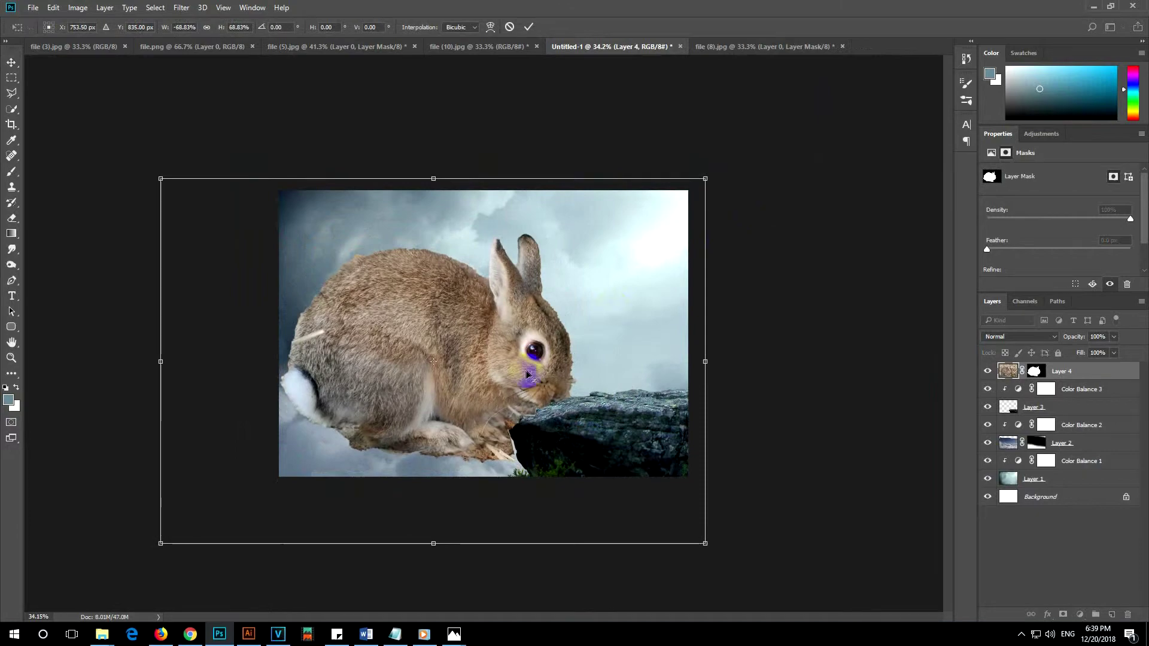
scroll(526, 371, up, 2)
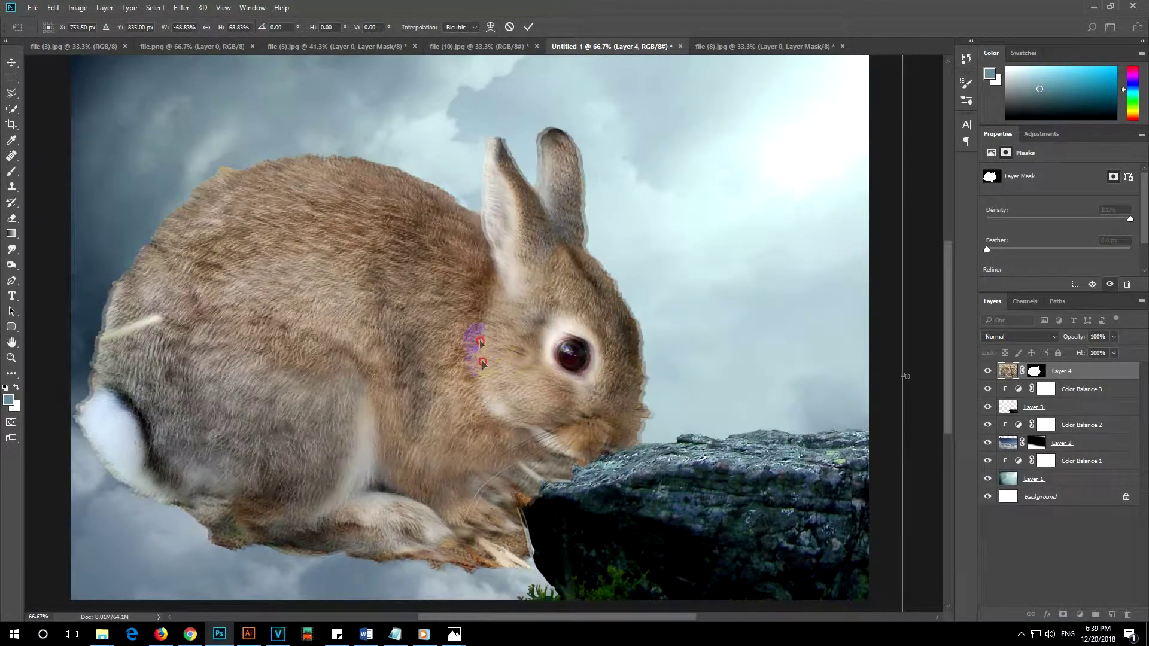
drag(529, 368, 486, 283)
scroll(500, 263, down, 1)
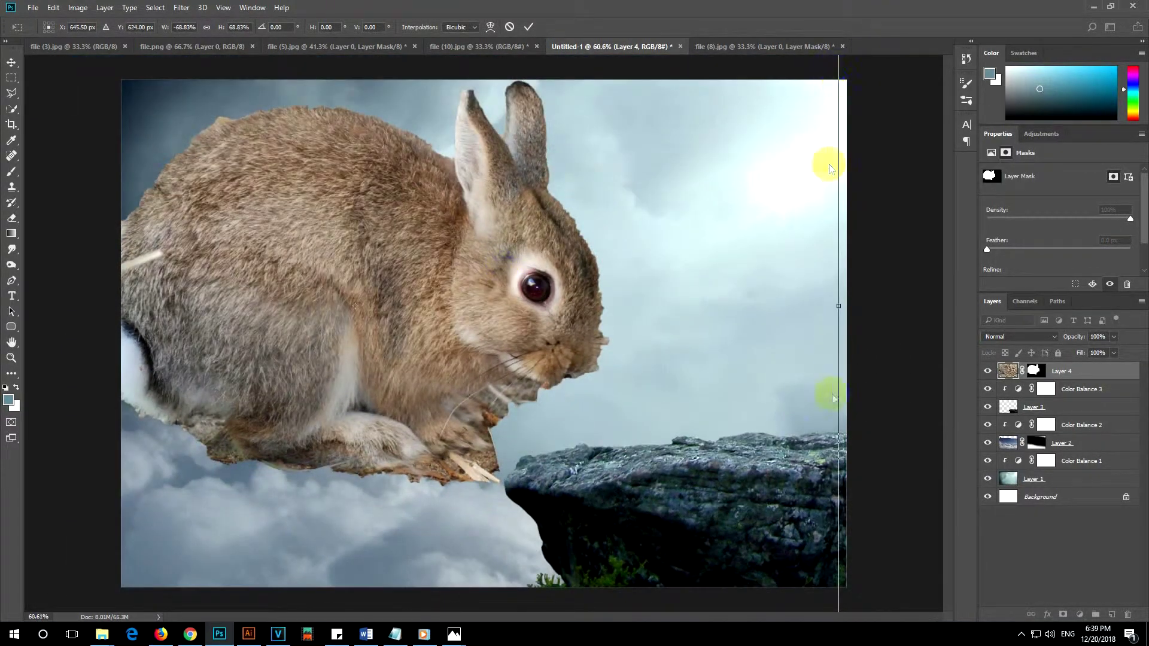
drag(752, 237, 830, 111)
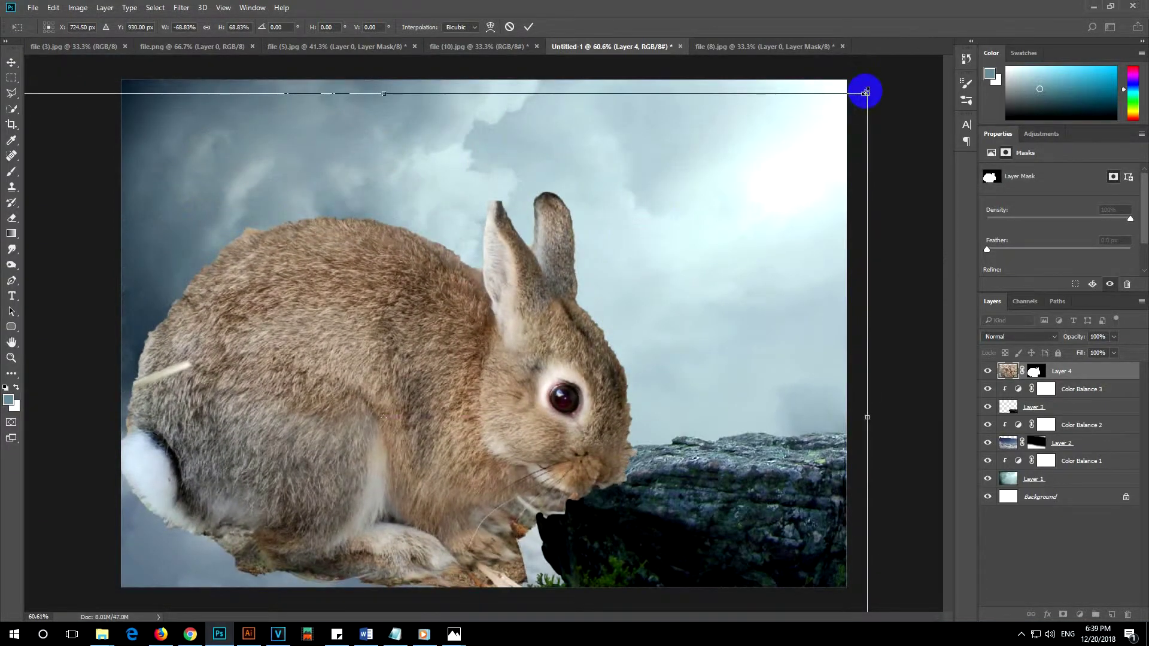
drag(865, 92, 826, 133)
mouse_move(323, 458)
mouse_down()
mouse_move(287, 386)
mouse_move(219, 312)
mouse_up()
drag(758, 186, 738, 257)
mouse_move(584, 256)
mouse_down()
mouse_move(559, 257)
mouse_move(582, 254)
mouse_up()
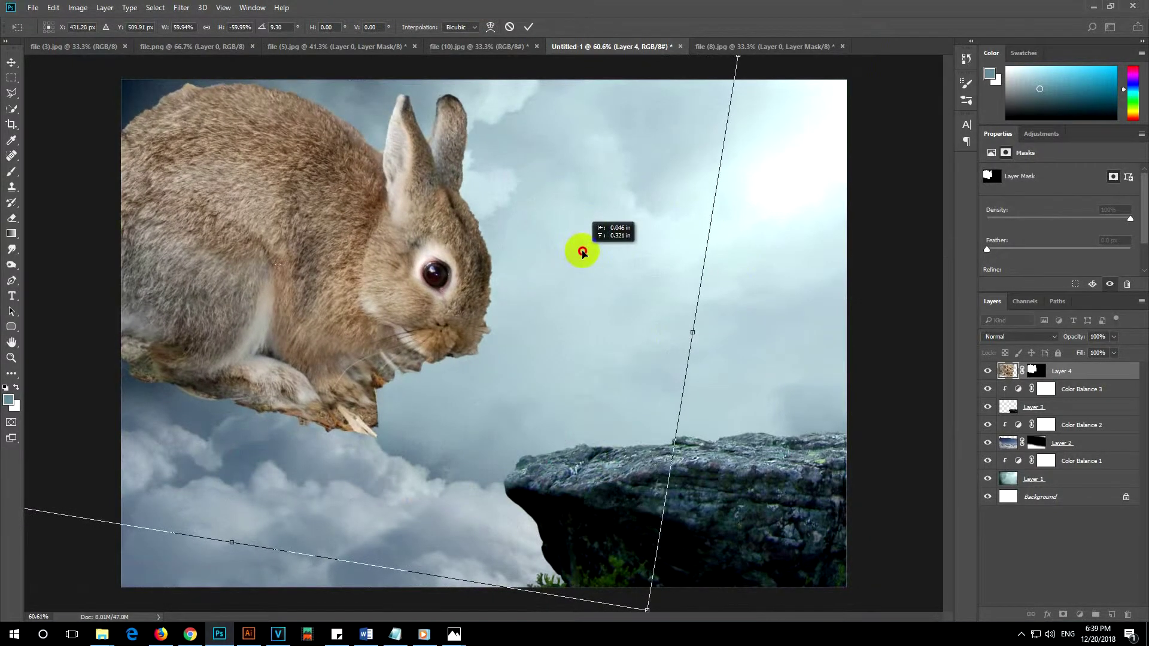
key(Return)
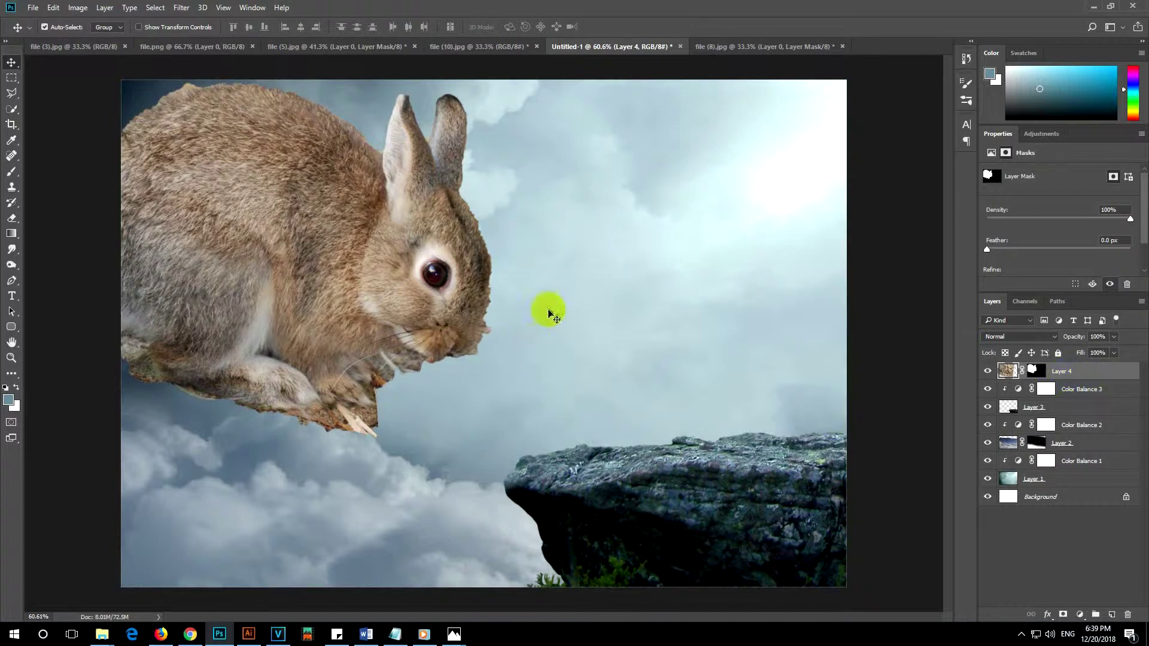
click(1032, 371)
key(d)
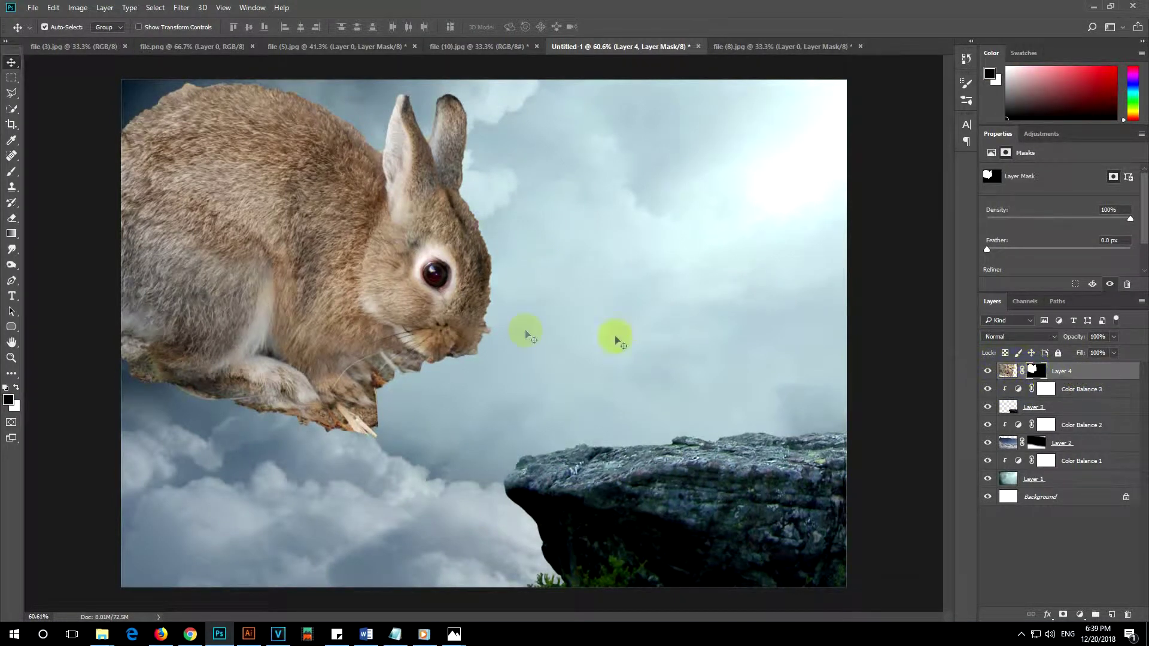
Set a small soft brush on the rabbit's mask and hide the rough fringe along its face.
key(b)
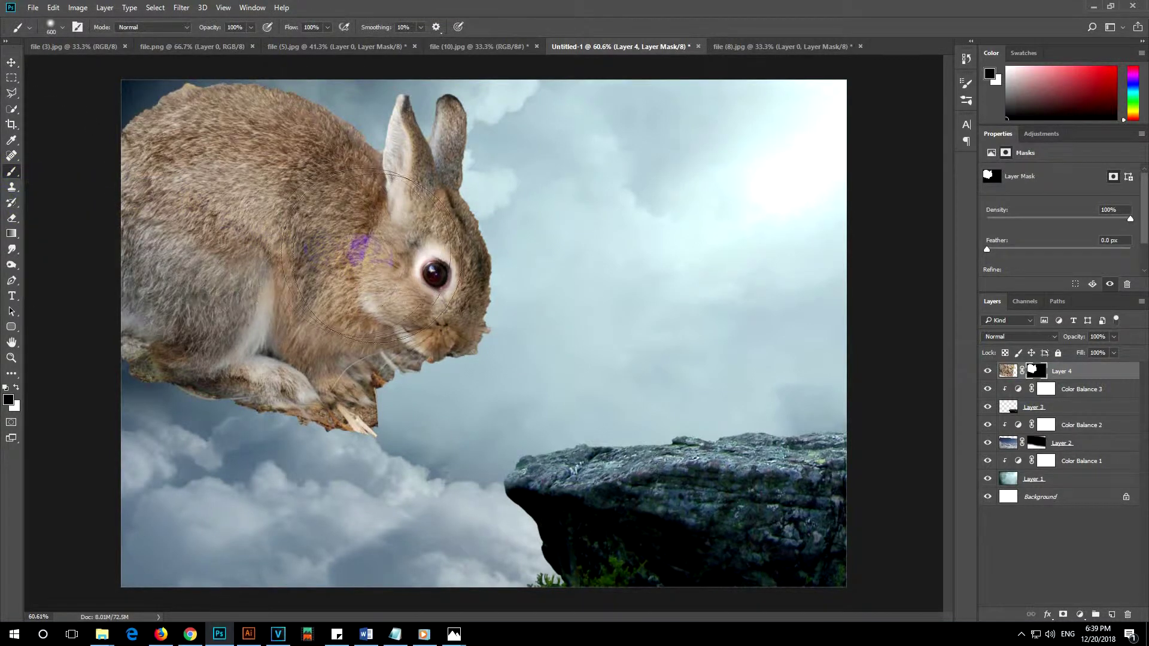
right_click(412, 280)
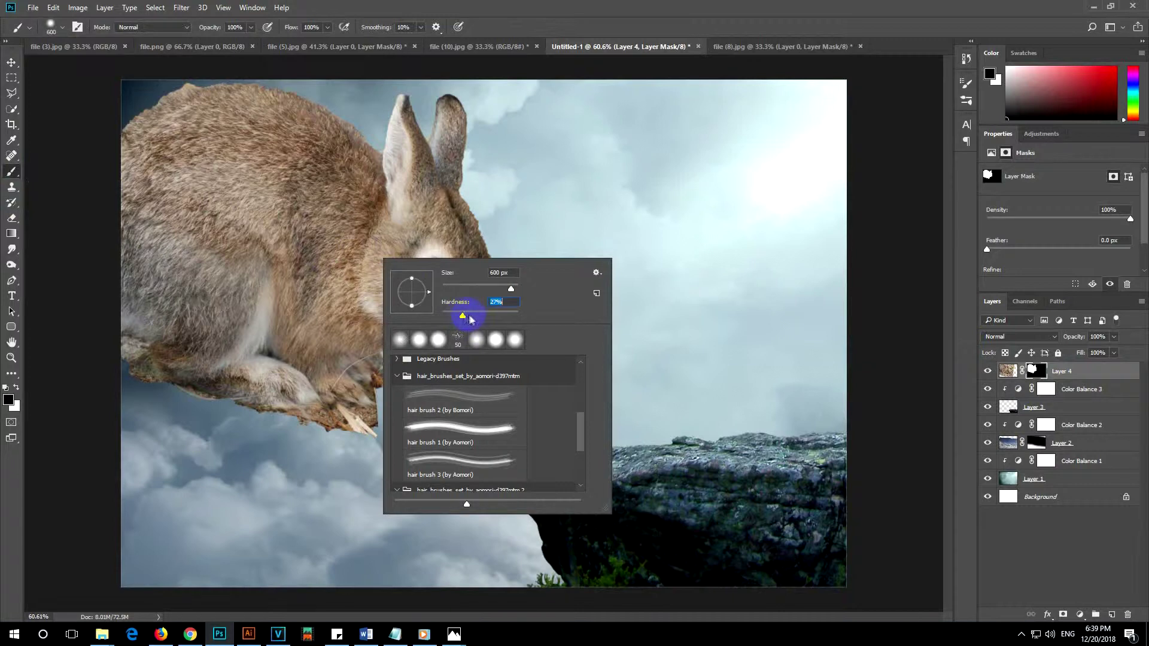
key(Return)
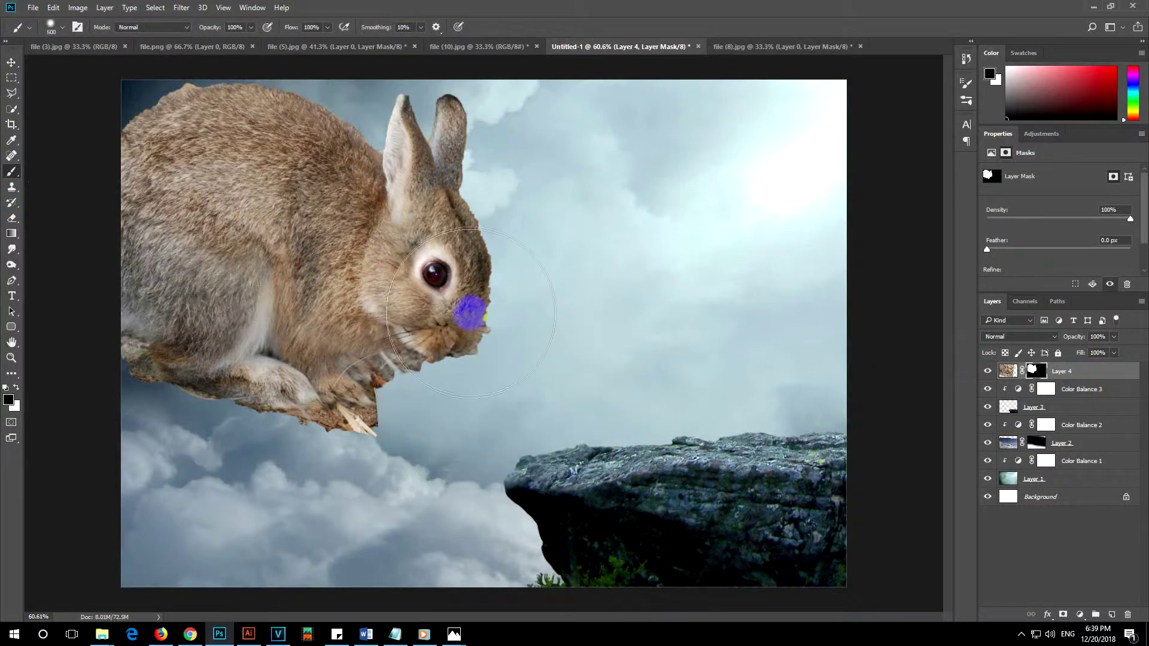
key(bracketleft)
key(bracketleft)
key(bracketleft)
mouse_move(488, 284)
mouse_down()
mouse_move(479, 212)
mouse_move(502, 265)
mouse_move(490, 336)
mouse_move(500, 259)
mouse_move(474, 196)
mouse_move(480, 205)
mouse_up()
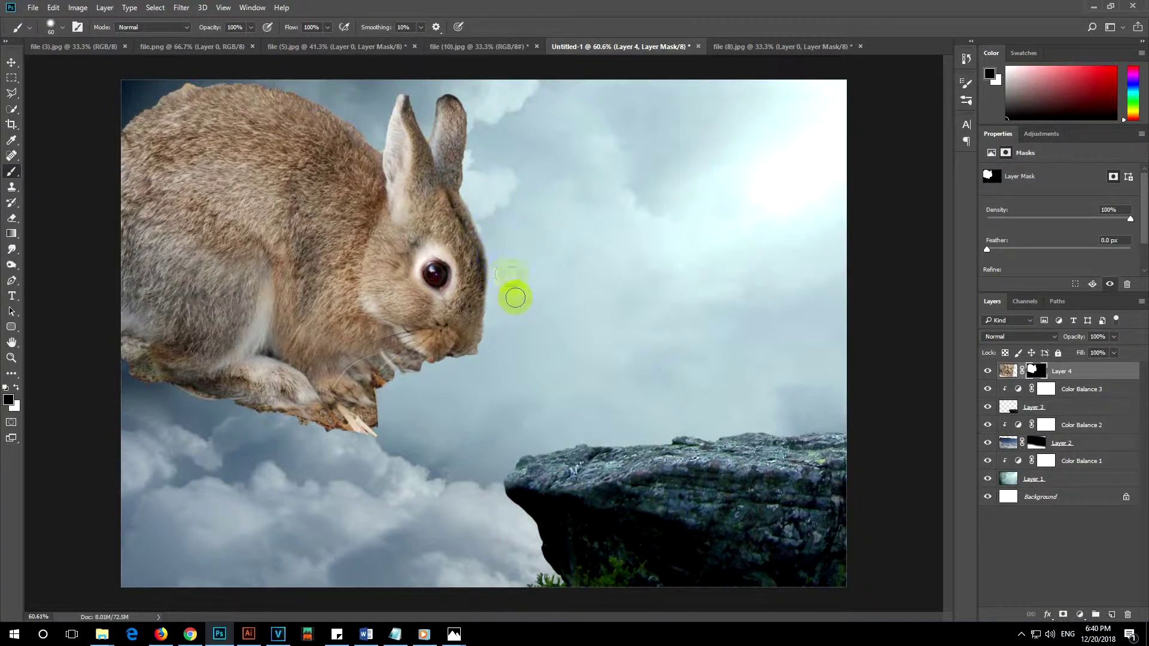
Paint black on the mask to remove leftover background at the chin, ears and back.
mouse_move(464, 367)
mouse_down()
mouse_move(374, 367)
mouse_move(447, 374)
mouse_move(496, 329)
mouse_move(461, 379)
mouse_move(390, 397)
mouse_move(375, 379)
mouse_move(374, 390)
mouse_up()
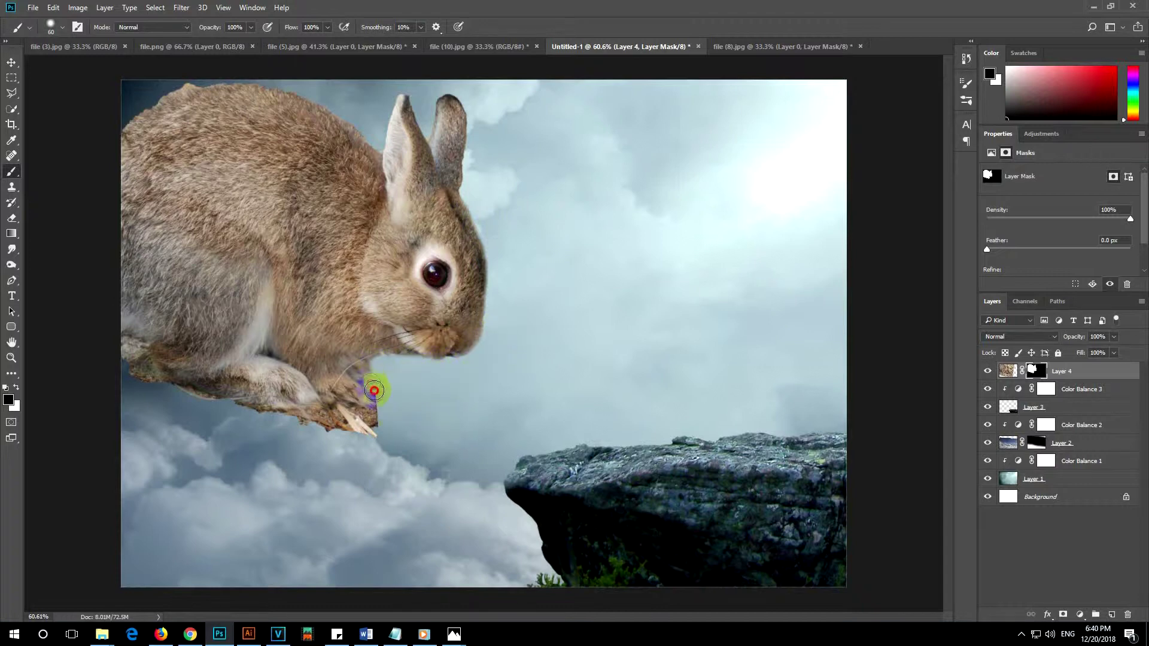
mouse_move(446, 92)
mouse_down()
mouse_move(469, 188)
mouse_move(475, 113)
mouse_move(453, 82)
mouse_move(429, 89)
mouse_up()
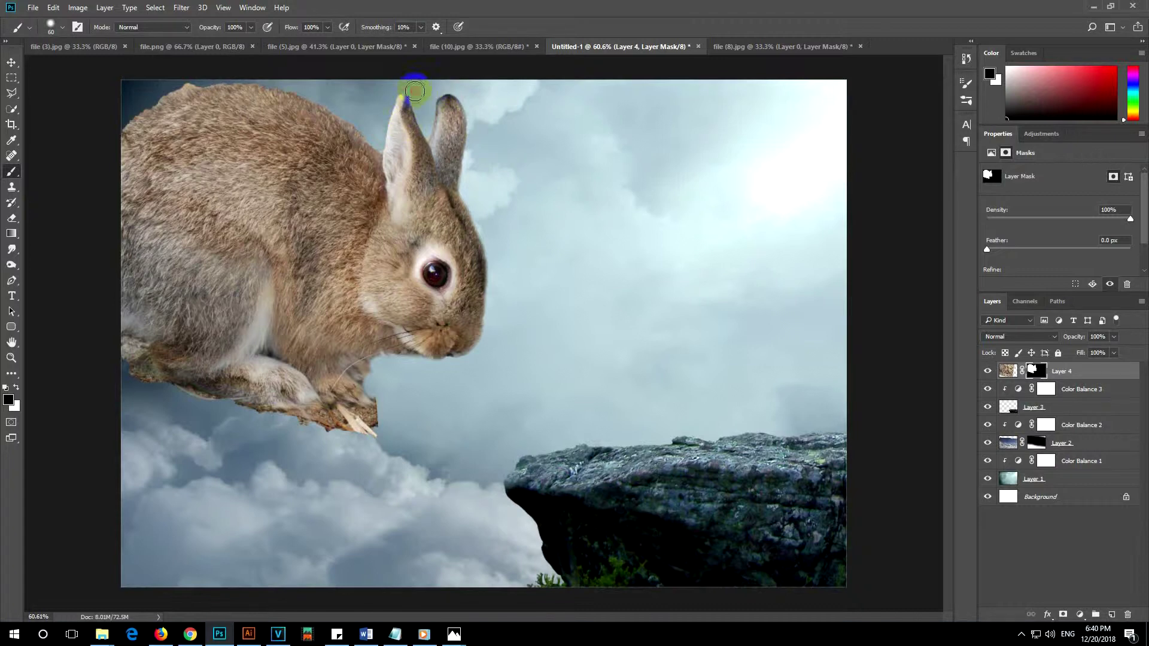
drag(416, 92, 400, 70)
mouse_move(361, 124)
mouse_down()
mouse_move(206, 74)
mouse_move(109, 133)
mouse_move(135, 108)
mouse_move(285, 93)
mouse_up()
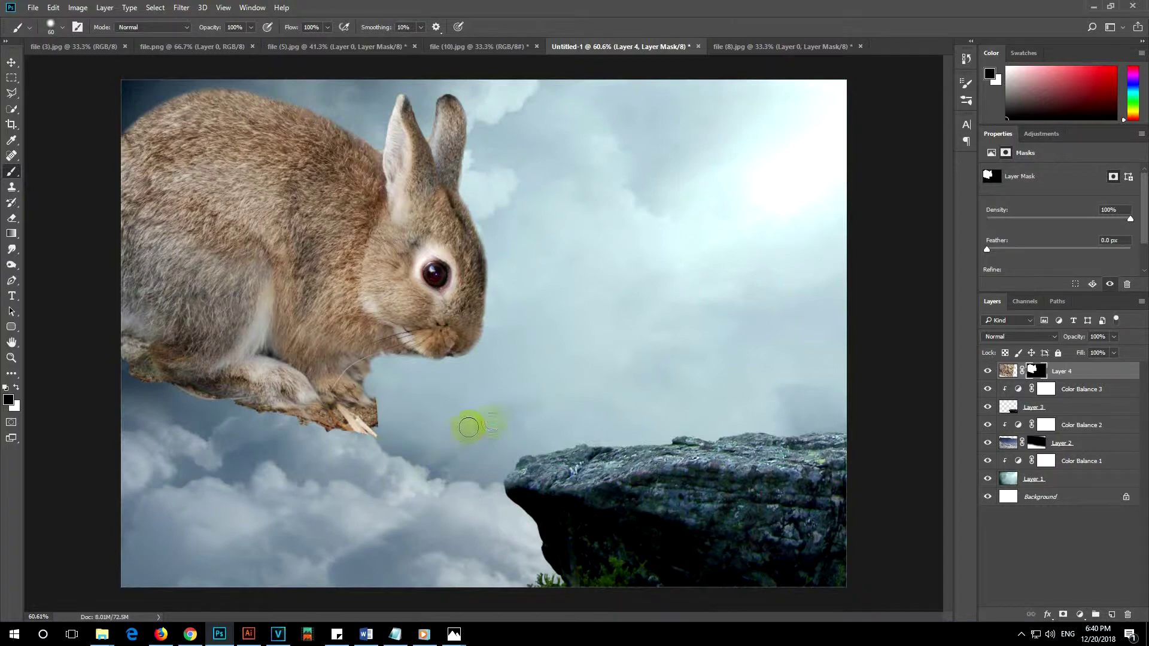
right_click(493, 420)
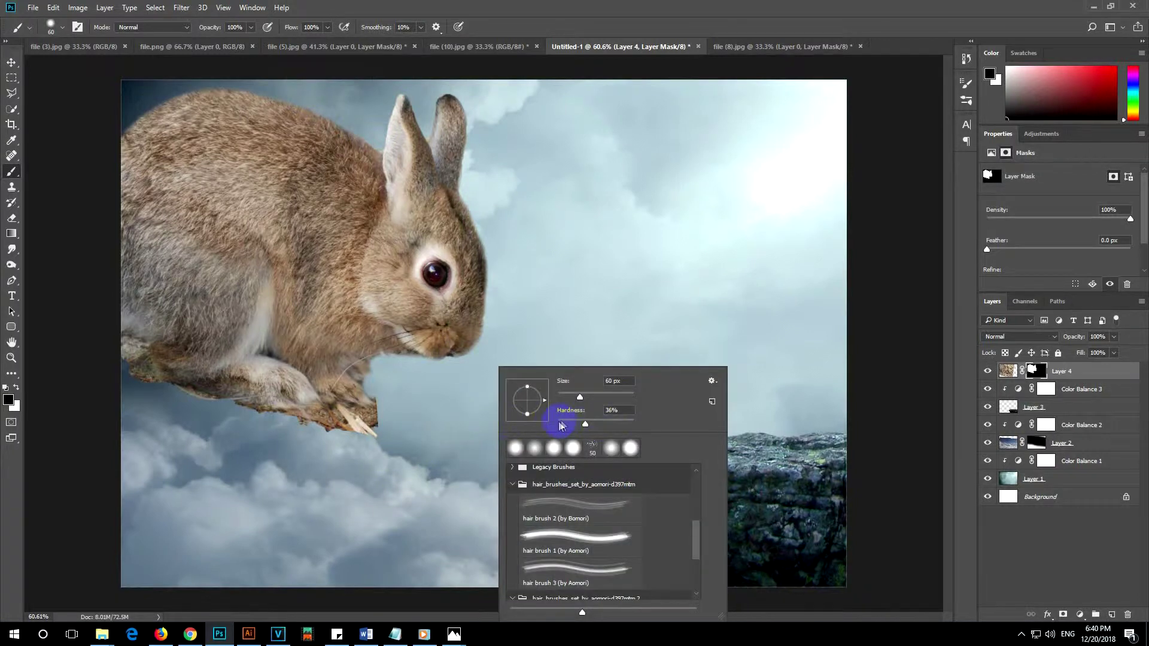
Mask away the branch tip, paw-side fur and lower fur so the rabbit fades into the clouds.
key(Return)
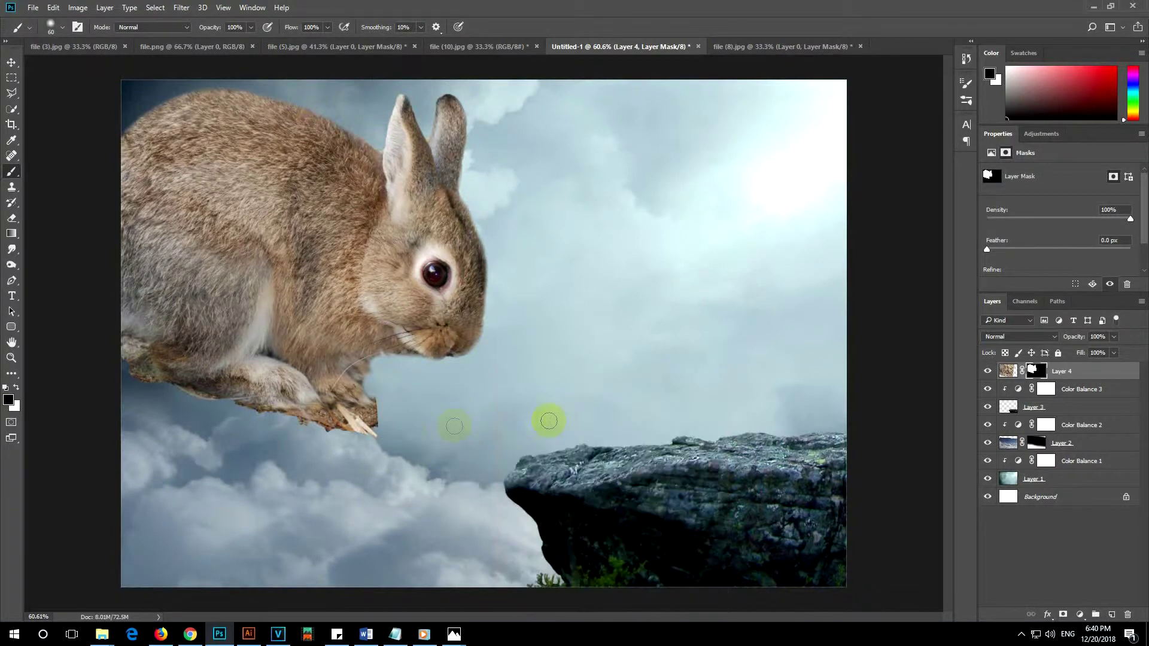
mouse_move(380, 425)
mouse_down()
mouse_move(330, 436)
mouse_move(372, 402)
mouse_move(257, 449)
mouse_move(273, 425)
mouse_up()
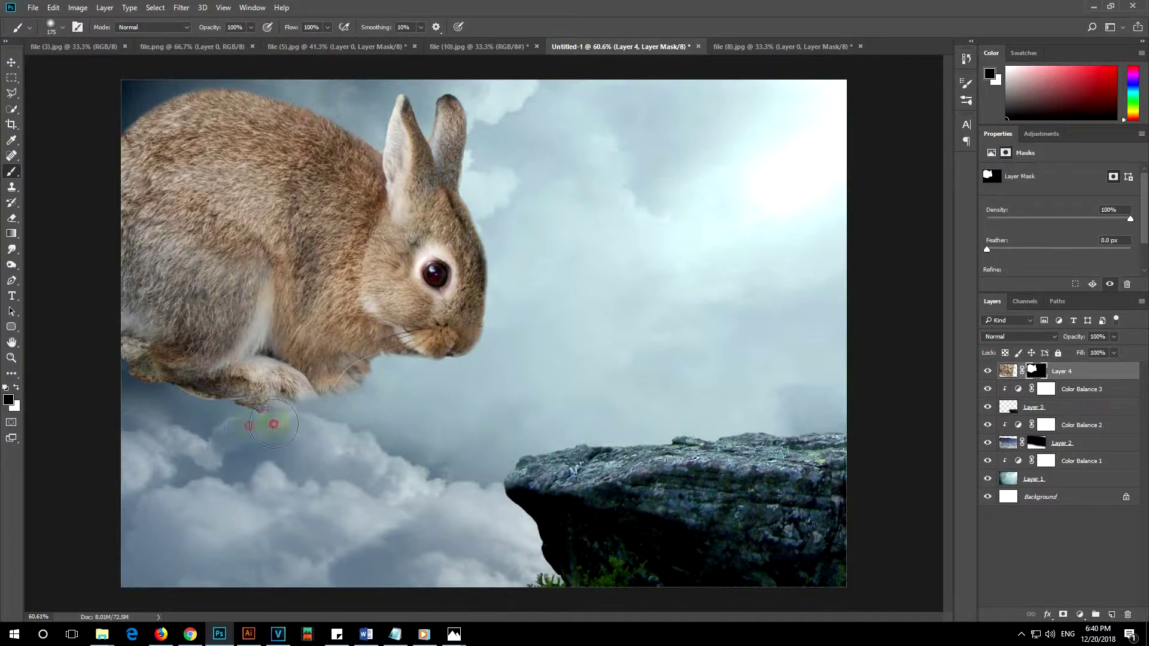
mouse_move(154, 385)
mouse_down()
mouse_move(97, 347)
mouse_move(162, 403)
mouse_up()
mouse_move(161, 364)
mouse_down()
mouse_move(157, 409)
mouse_move(133, 346)
mouse_move(201, 407)
mouse_up()
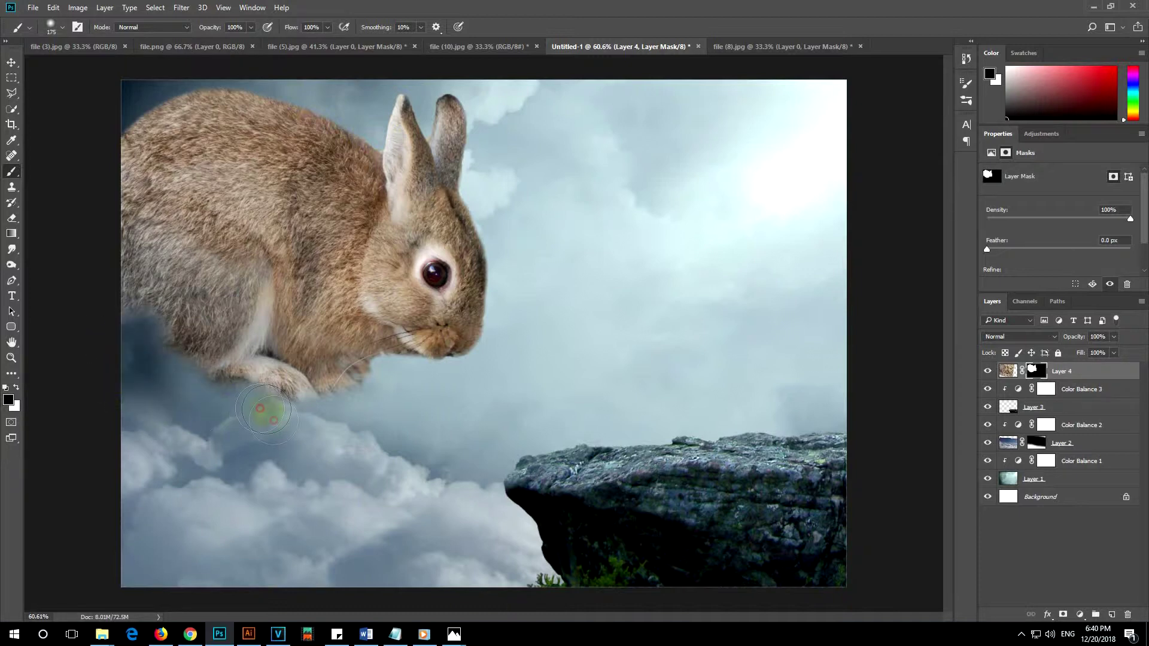
mouse_move(288, 398)
mouse_down()
mouse_move(225, 397)
mouse_move(197, 370)
mouse_move(269, 371)
mouse_move(316, 415)
mouse_move(333, 410)
mouse_move(270, 385)
mouse_move(180, 384)
mouse_move(157, 400)
mouse_move(180, 329)
mouse_move(187, 375)
mouse_move(113, 307)
mouse_move(97, 261)
mouse_move(205, 389)
mouse_move(308, 415)
mouse_move(298, 402)
mouse_move(356, 389)
mouse_move(351, 402)
mouse_move(385, 379)
mouse_move(370, 423)
mouse_move(372, 403)
mouse_move(336, 405)
mouse_move(389, 415)
mouse_move(420, 439)
mouse_move(410, 431)
mouse_up()
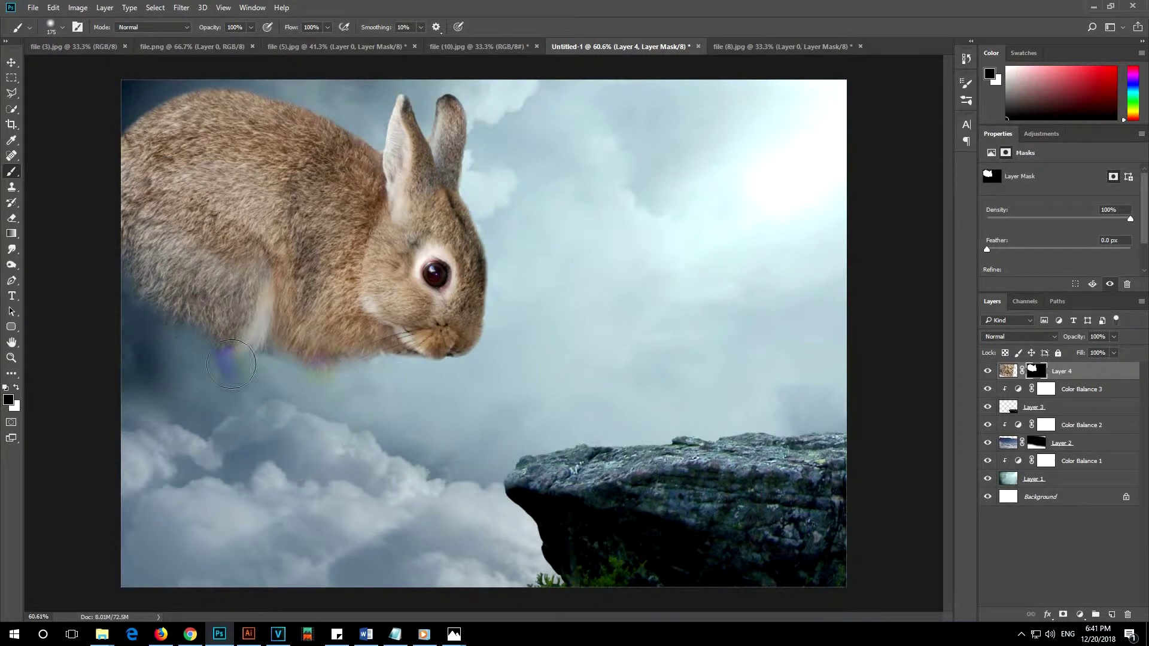
drag(376, 368, 324, 390)
Choose the 'hair brush 1' preset and add an empty layer above the rabbit.
click(65, 27)
click(98, 197)
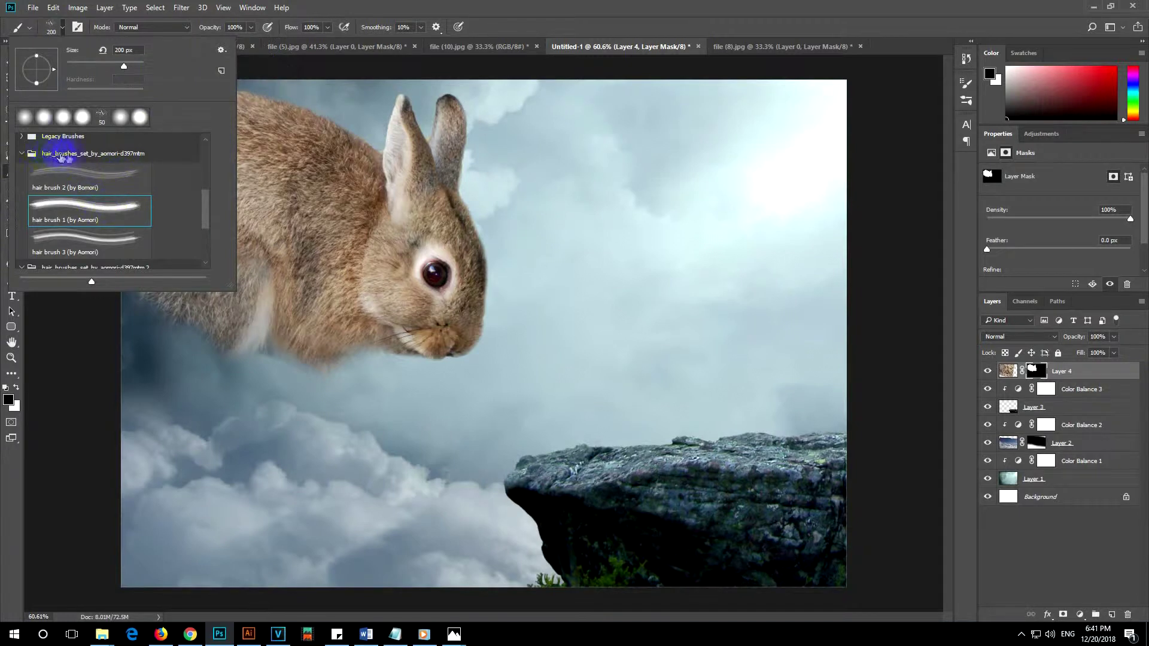
click(132, 204)
click(126, 207)
click(673, 295)
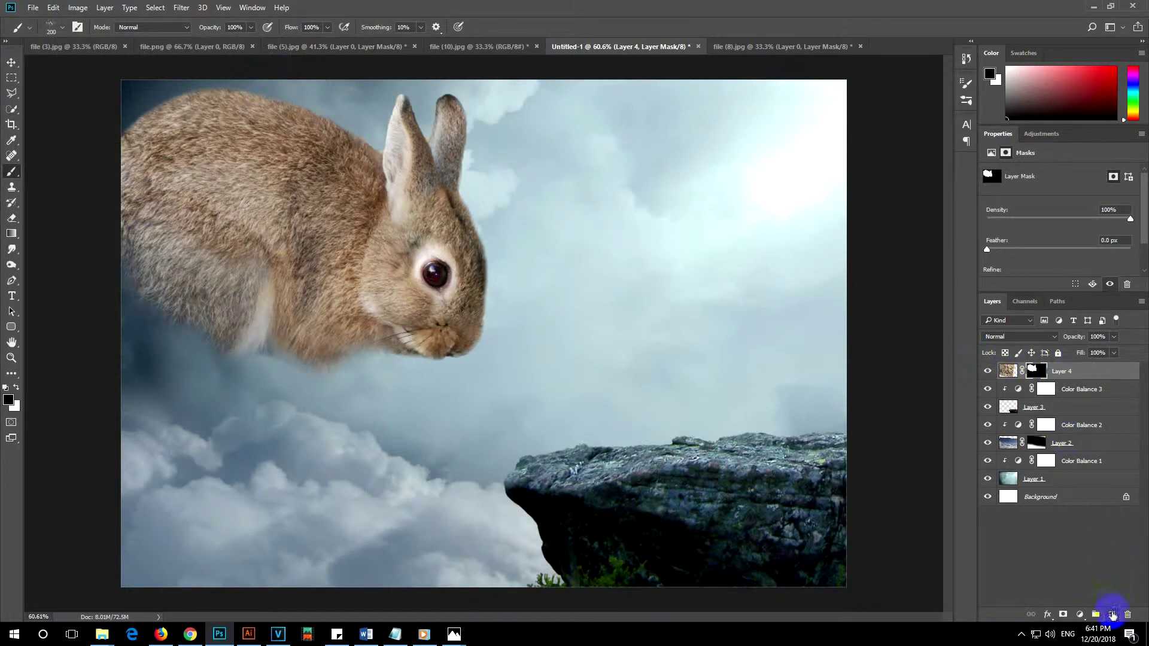
click(1111, 615)
Switch to the Smudge tool and delete the empty Layer 5.
key(bracketleft)
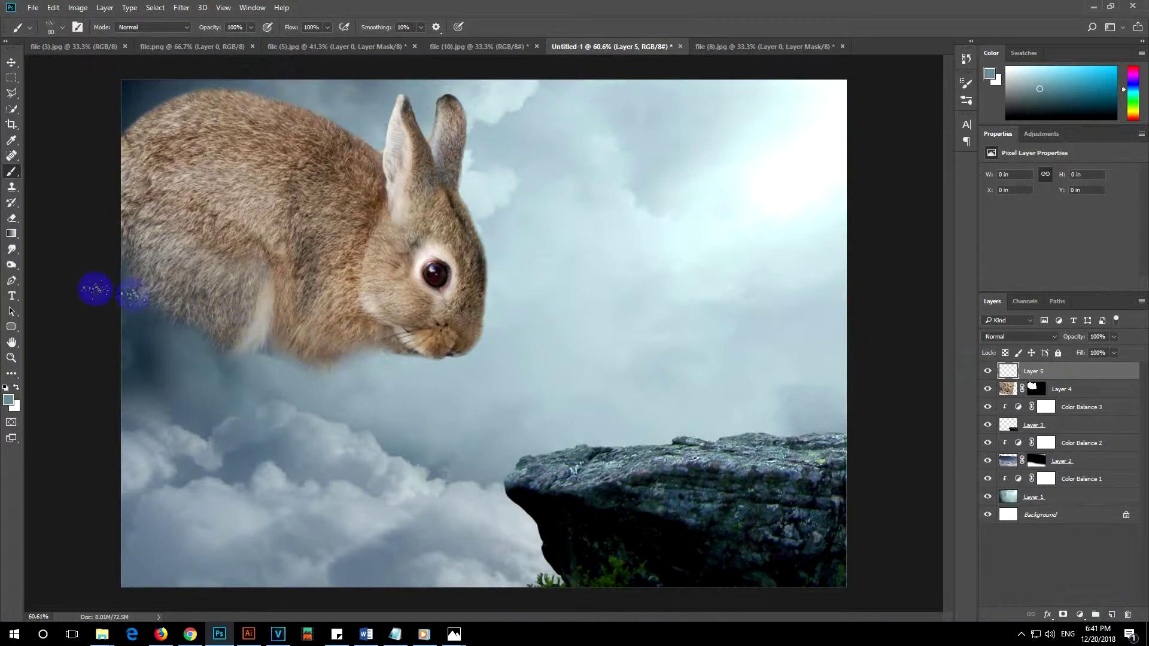
click(11, 254)
click(323, 358)
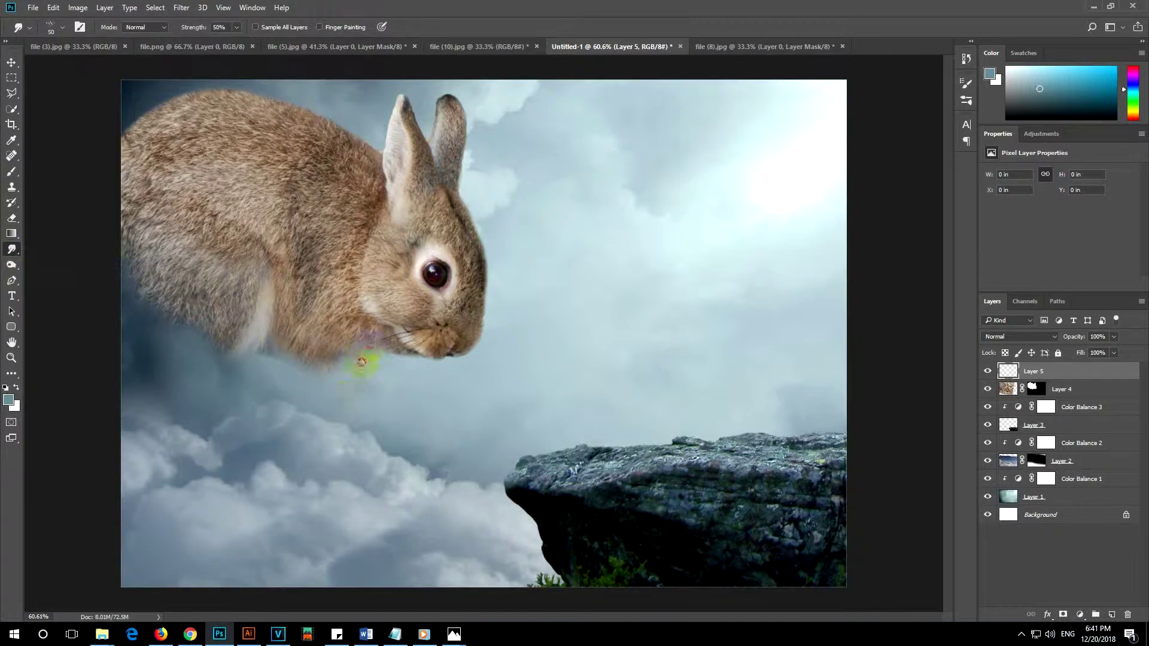
click(1017, 386)
click(1128, 614)
click(526, 236)
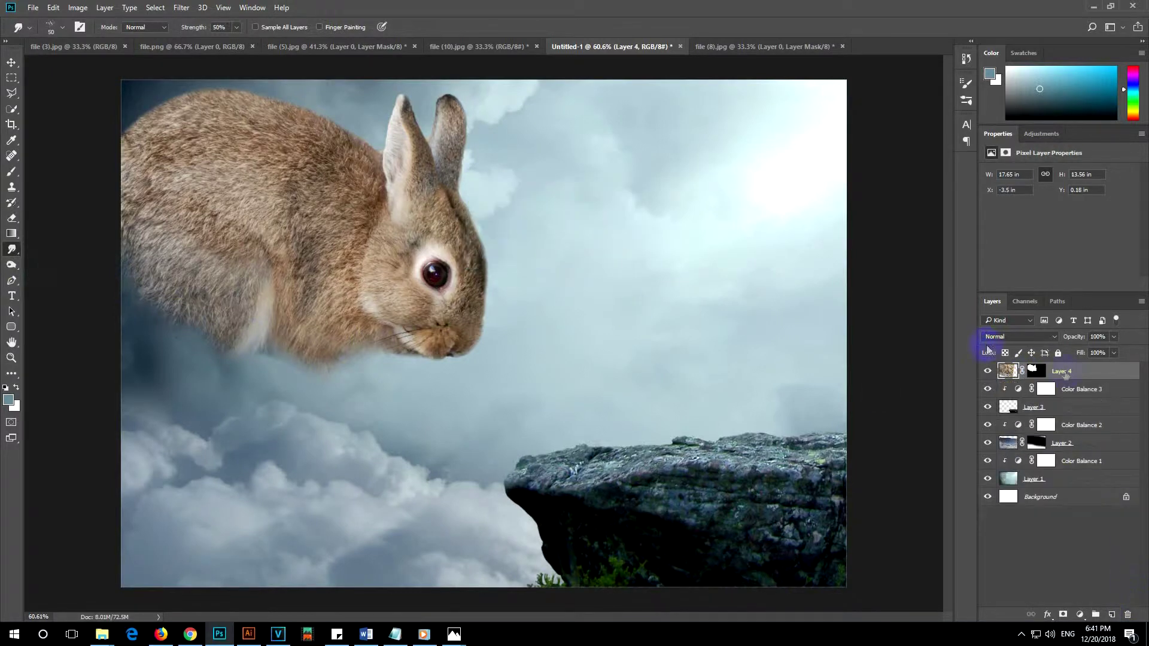
Apply Layer 4's mask permanently to the rabbit layer.
right_click(1051, 371)
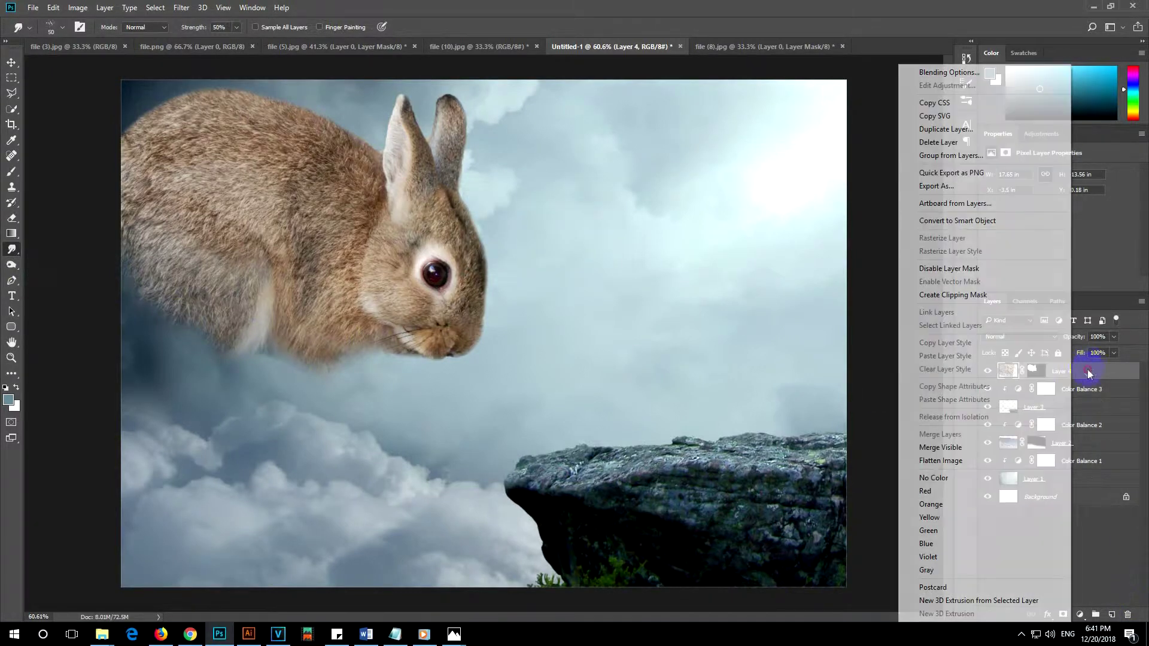
right_click(1033, 371)
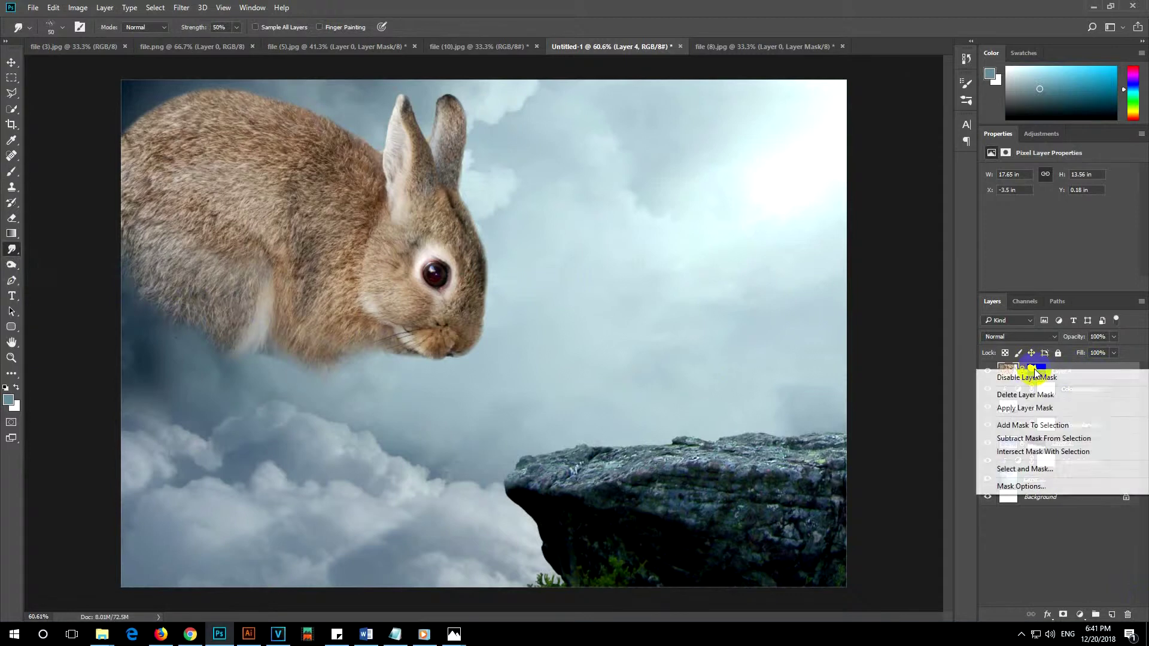
click(1028, 425)
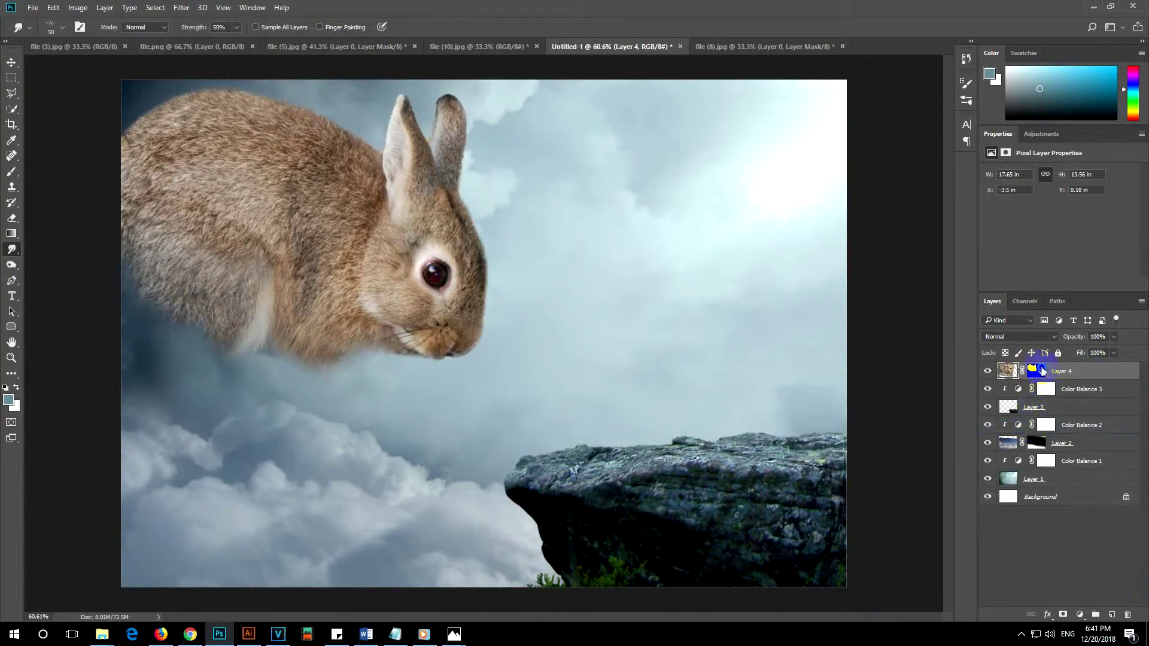
right_click(1043, 370)
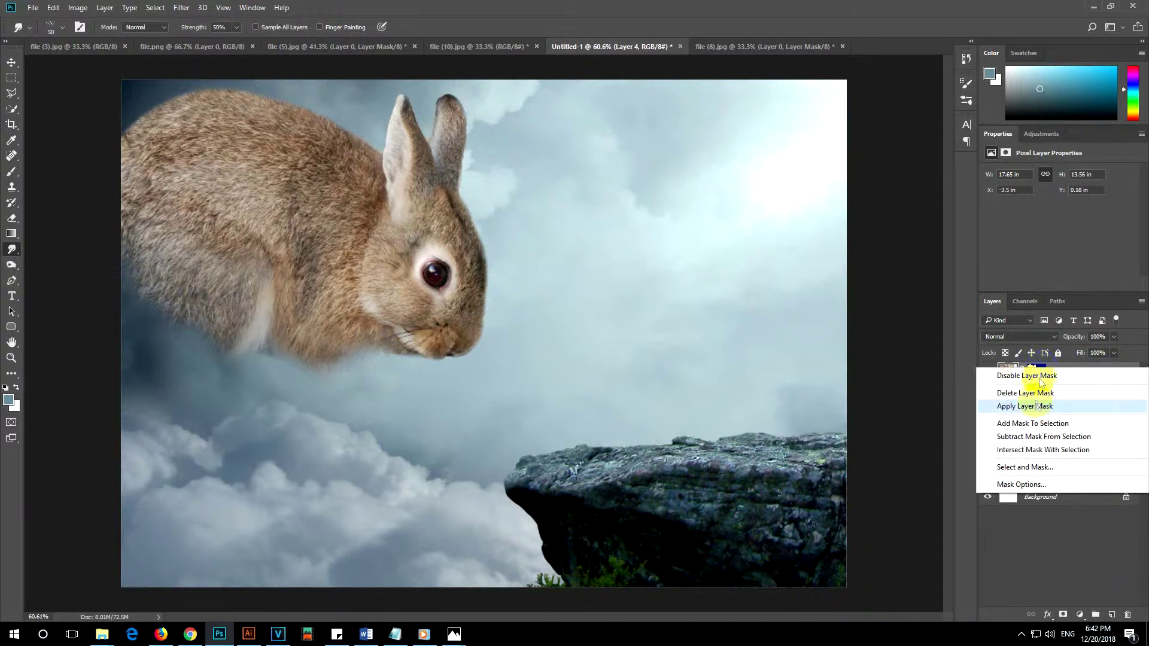
click(1036, 407)
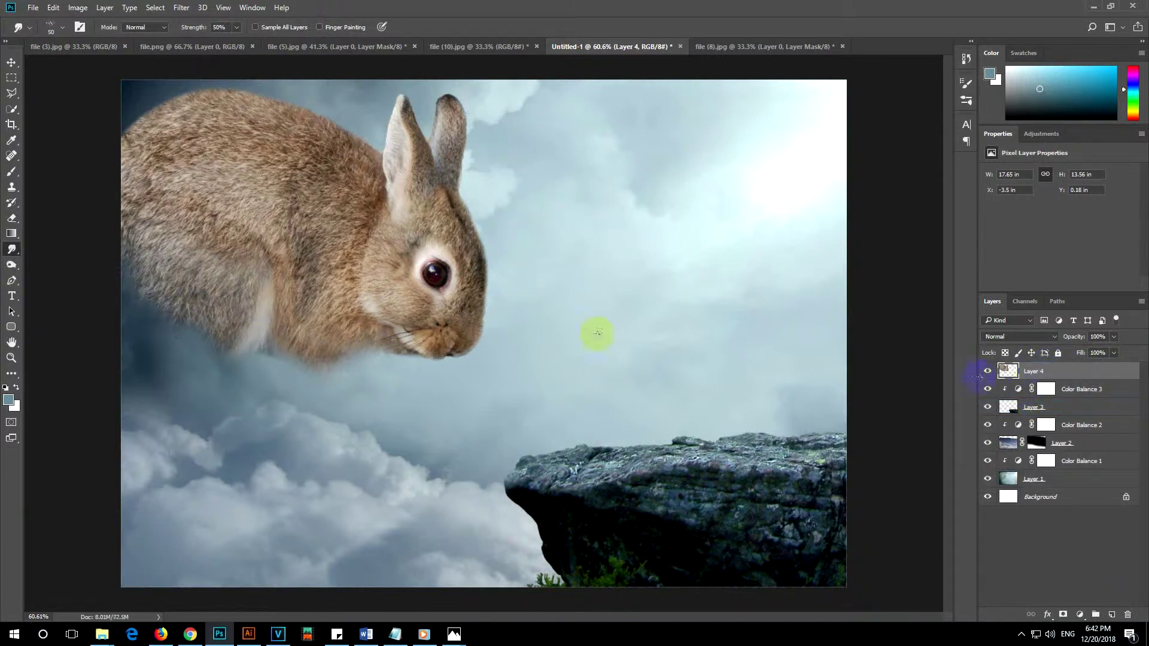
Smudge short fur wisps outward along and below the rabbit's chin.
scroll(330, 356, up, 1)
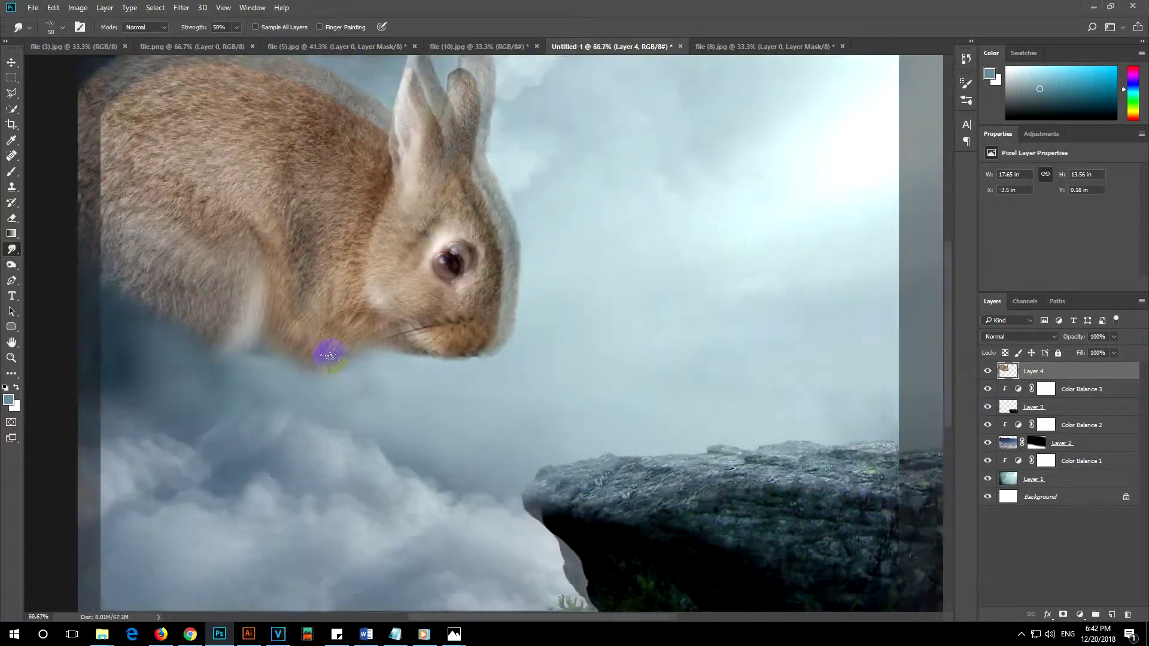
scroll(329, 356, up, 1)
drag(376, 357, 381, 365)
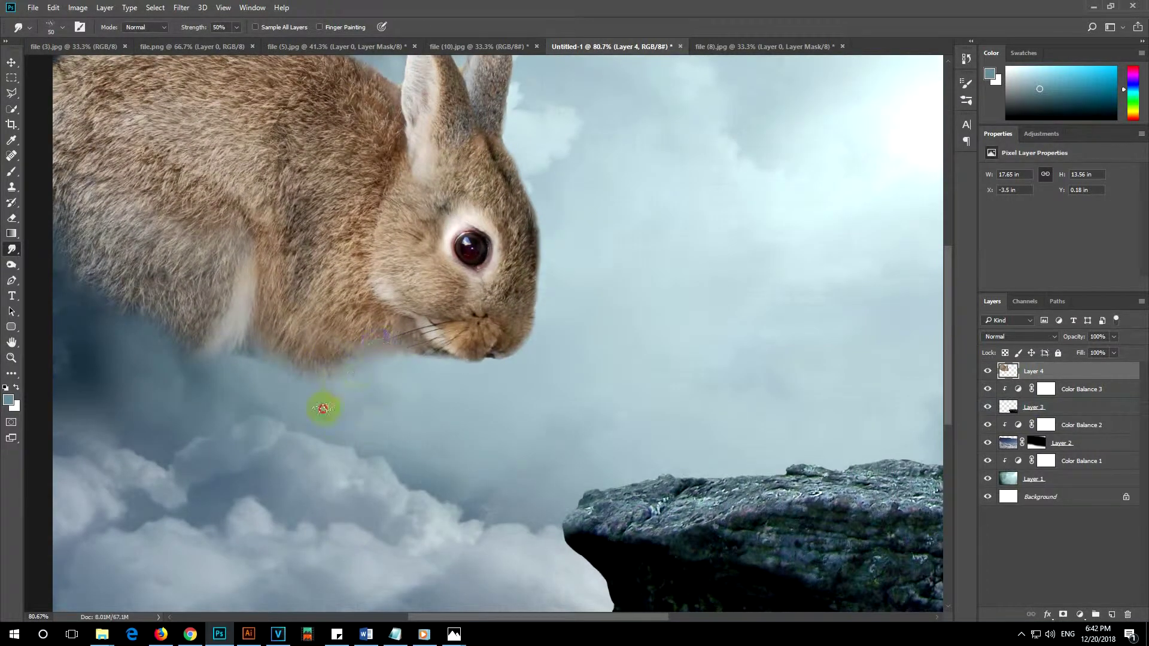
drag(396, 353, 400, 361)
drag(427, 382, 396, 392)
drag(477, 350, 451, 372)
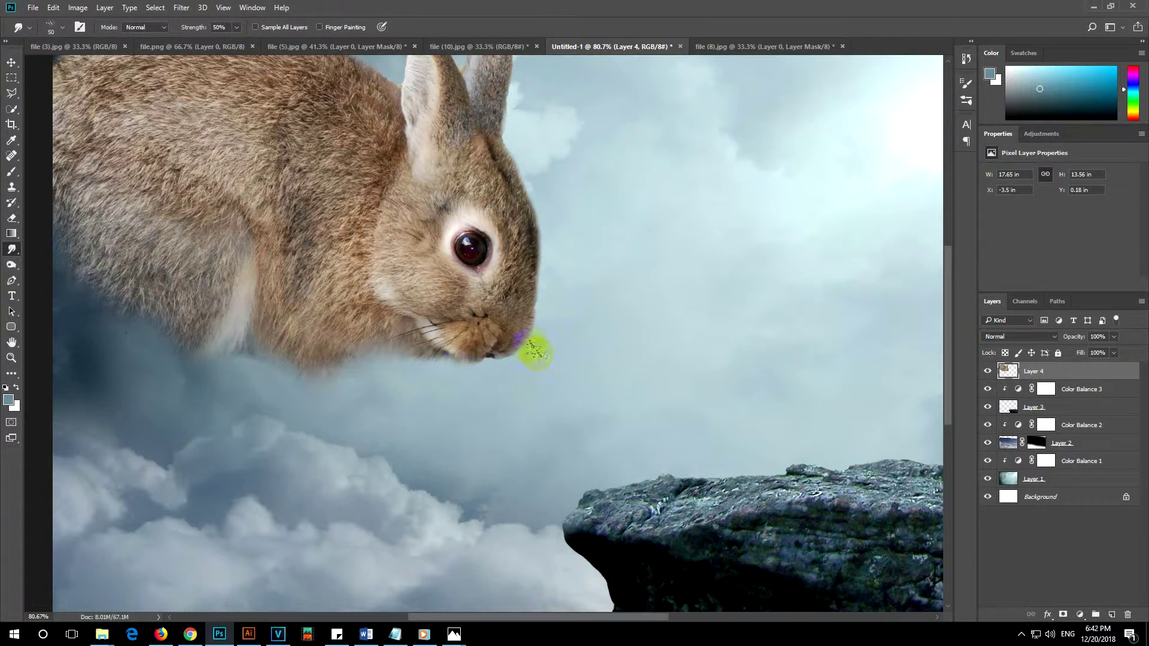
Smudge fur wisps outward along the head, ear, eye-side and nose edges.
drag(507, 159, 534, 121)
mouse_move(518, 180)
mouse_down()
mouse_move(561, 170)
mouse_move(529, 206)
mouse_up()
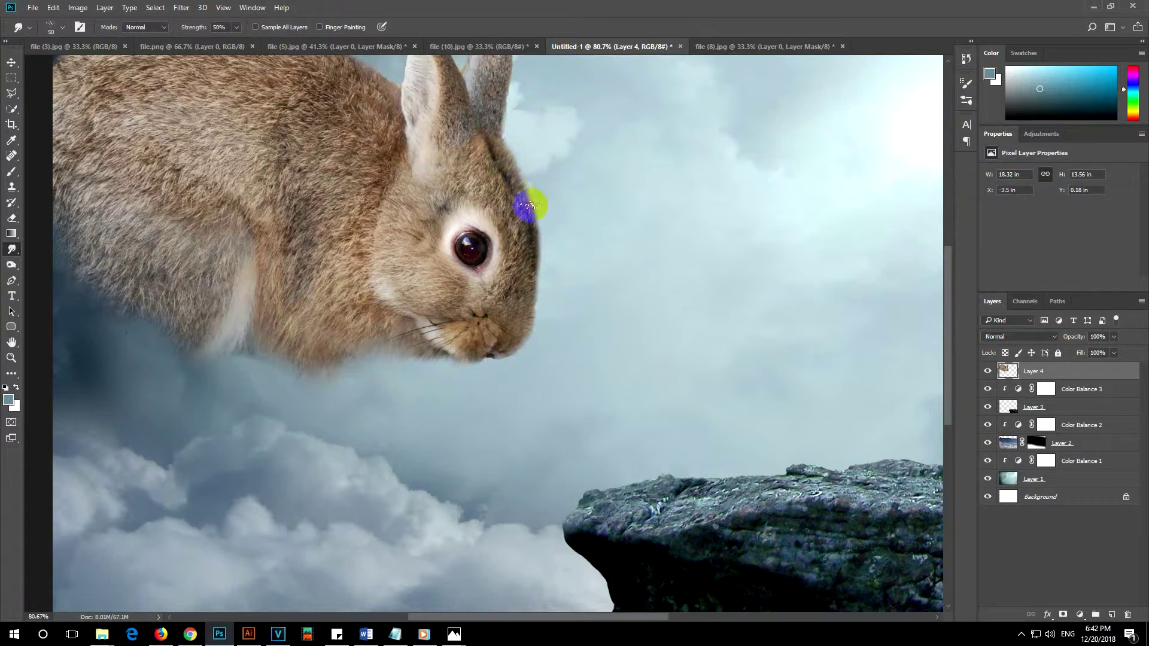
drag(508, 169, 518, 163)
drag(531, 225, 546, 196)
mouse_move(532, 245)
mouse_down()
mouse_move(547, 253)
mouse_move(549, 224)
mouse_up()
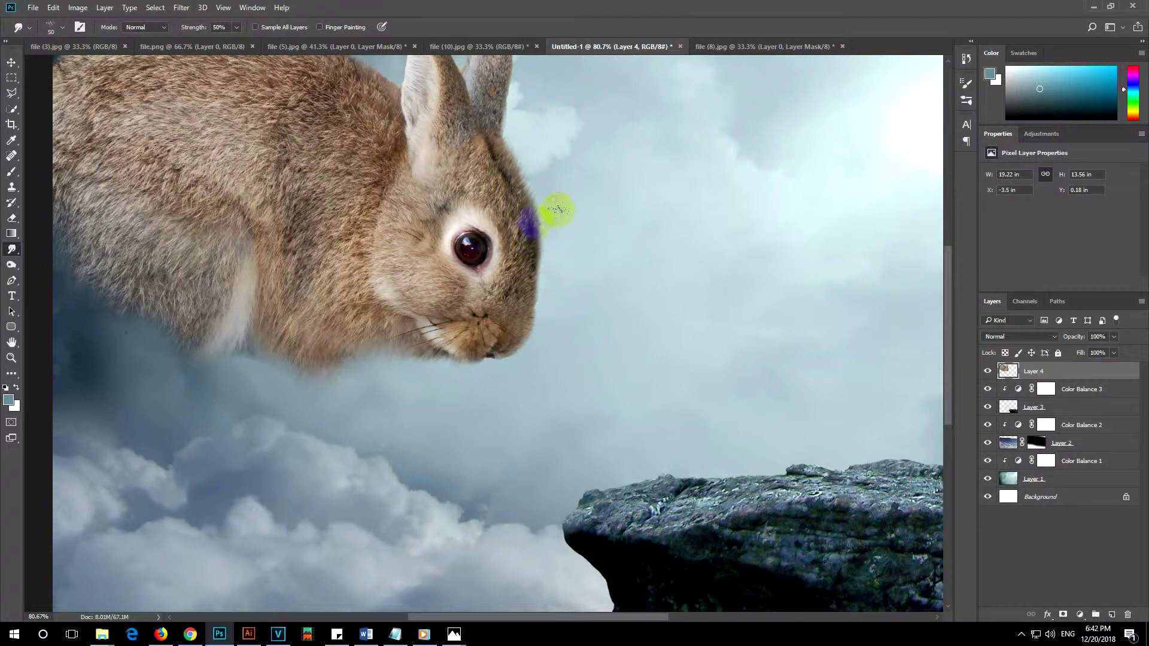
drag(534, 269, 530, 257)
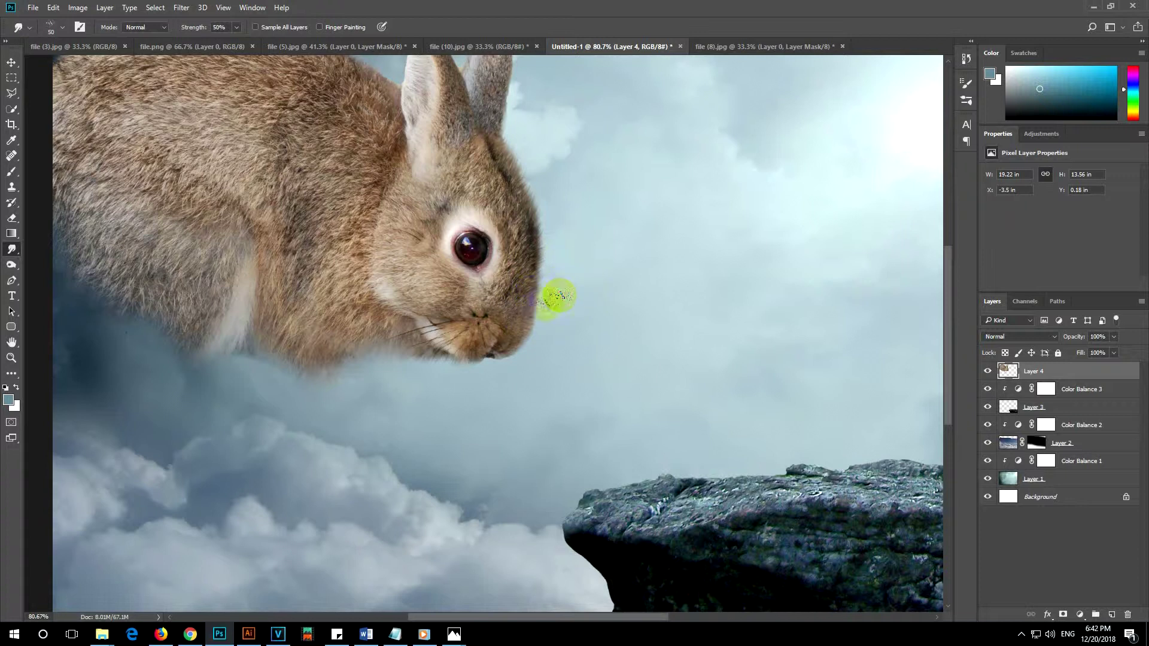
mouse_move(530, 319)
mouse_down()
mouse_move(544, 324)
mouse_move(522, 356)
mouse_move(518, 334)
mouse_up()
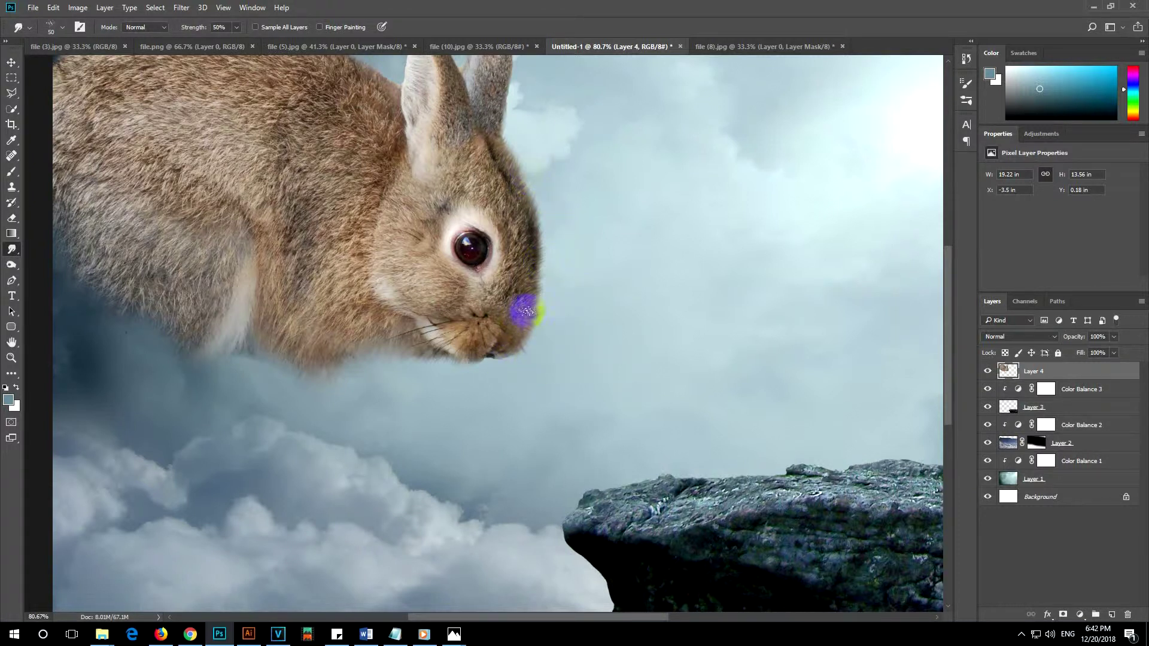
drag(530, 333, 545, 304)
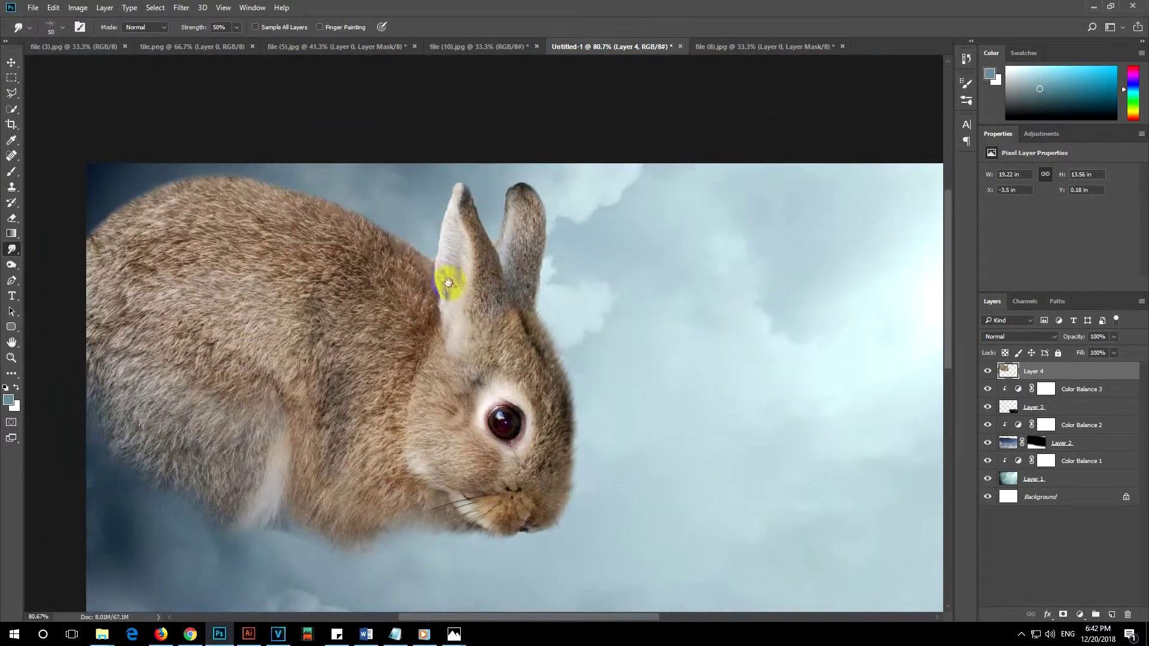
mouse_move(520, 297)
mouse_down()
mouse_move(548, 274)
mouse_move(555, 206)
mouse_up()
Feather both ear tips and smudge soft fur along the rabbit's back.
mouse_move(541, 203)
mouse_down()
mouse_move(518, 167)
mouse_move(508, 191)
mouse_up()
click(439, 267)
mouse_move(344, 172)
mouse_down()
mouse_move(341, 213)
mouse_move(278, 154)
mouse_move(291, 172)
mouse_move(232, 151)
mouse_move(223, 133)
mouse_move(247, 173)
mouse_move(192, 147)
mouse_move(172, 154)
mouse_move(172, 179)
mouse_move(134, 191)
mouse_move(154, 186)
mouse_move(144, 194)
mouse_move(132, 172)
mouse_move(216, 153)
mouse_move(185, 146)
mouse_move(94, 199)
mouse_move(87, 181)
mouse_move(77, 184)
mouse_move(95, 195)
mouse_move(38, 179)
mouse_move(43, 217)
mouse_move(56, 211)
mouse_move(71, 224)
mouse_up()
Smudge the forehead and cheek fur edges upward, then zoom out.
click(534, 357)
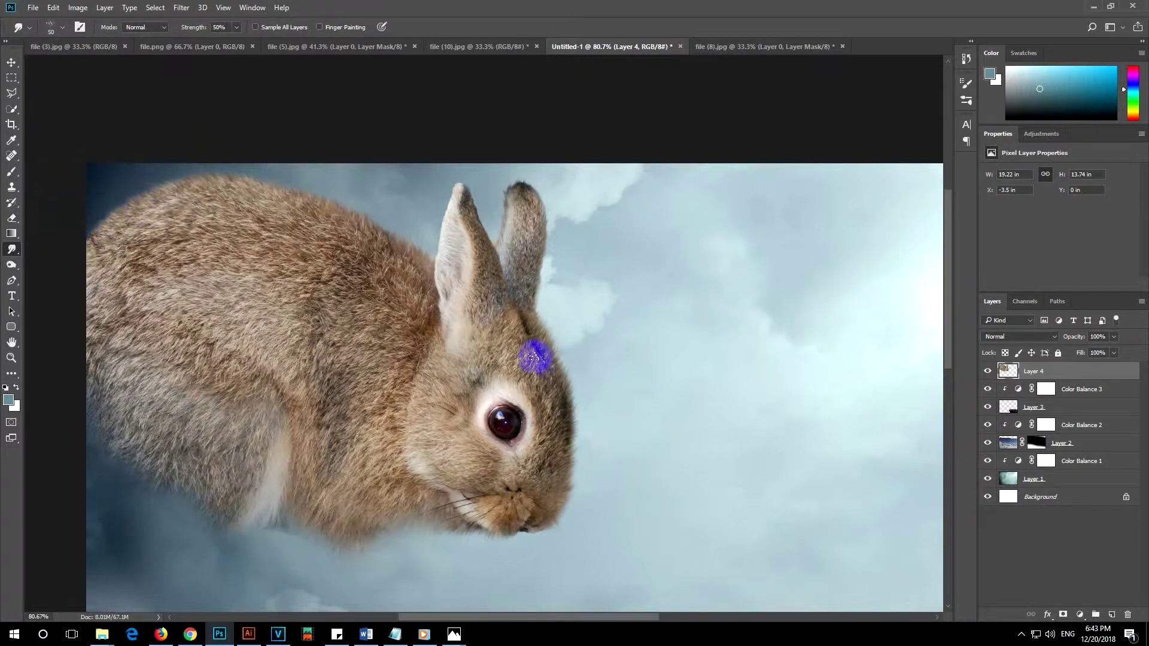
mouse_move(575, 446)
mouse_down()
mouse_move(573, 377)
mouse_move(547, 308)
mouse_up()
mouse_move(577, 476)
mouse_down()
mouse_move(566, 404)
mouse_move(559, 454)
mouse_up()
drag(577, 380, 569, 443)
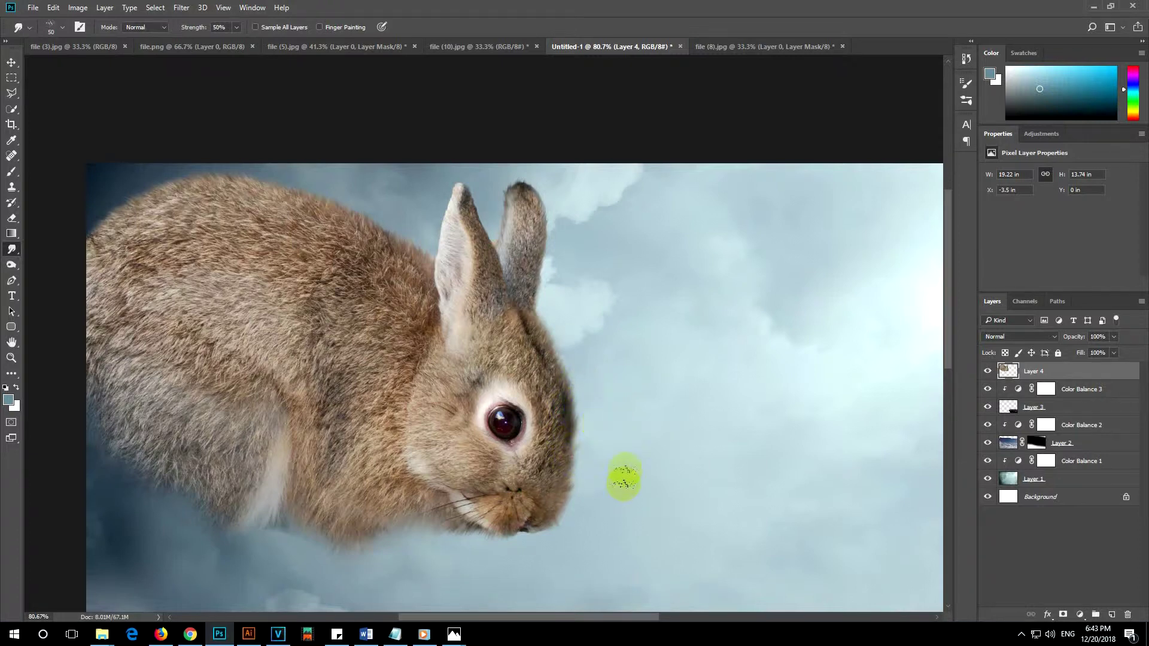
scroll(639, 457, down, 1)
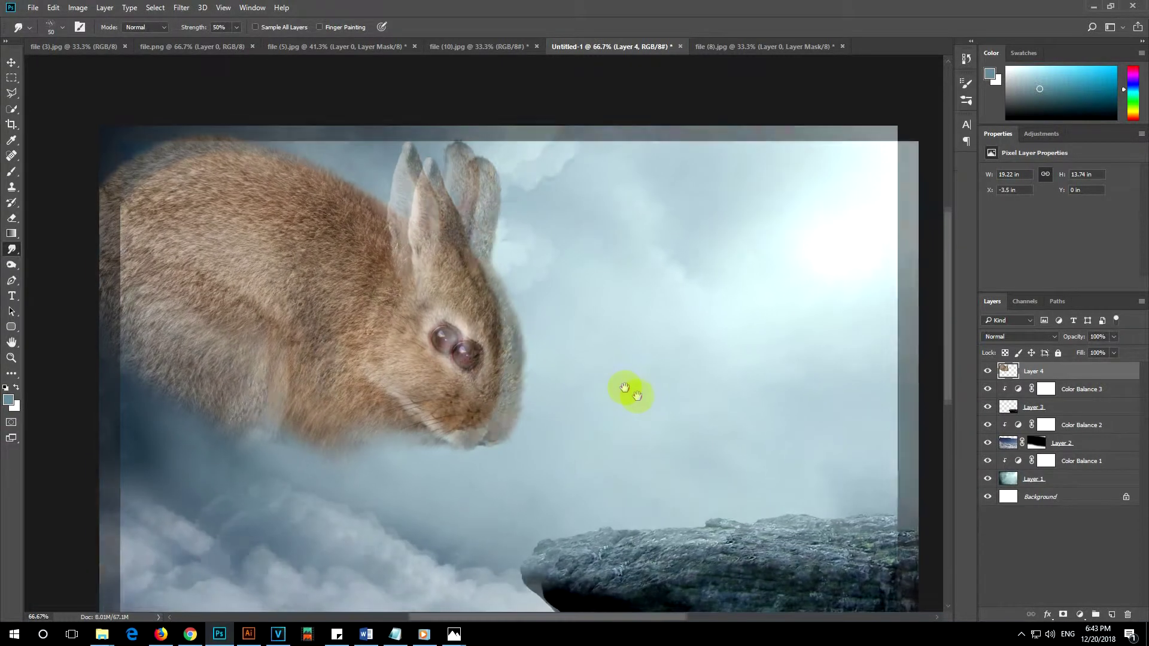
Add a Curves adjustment above Layer 4, raising the black point and pulling midtones down.
click(1047, 374)
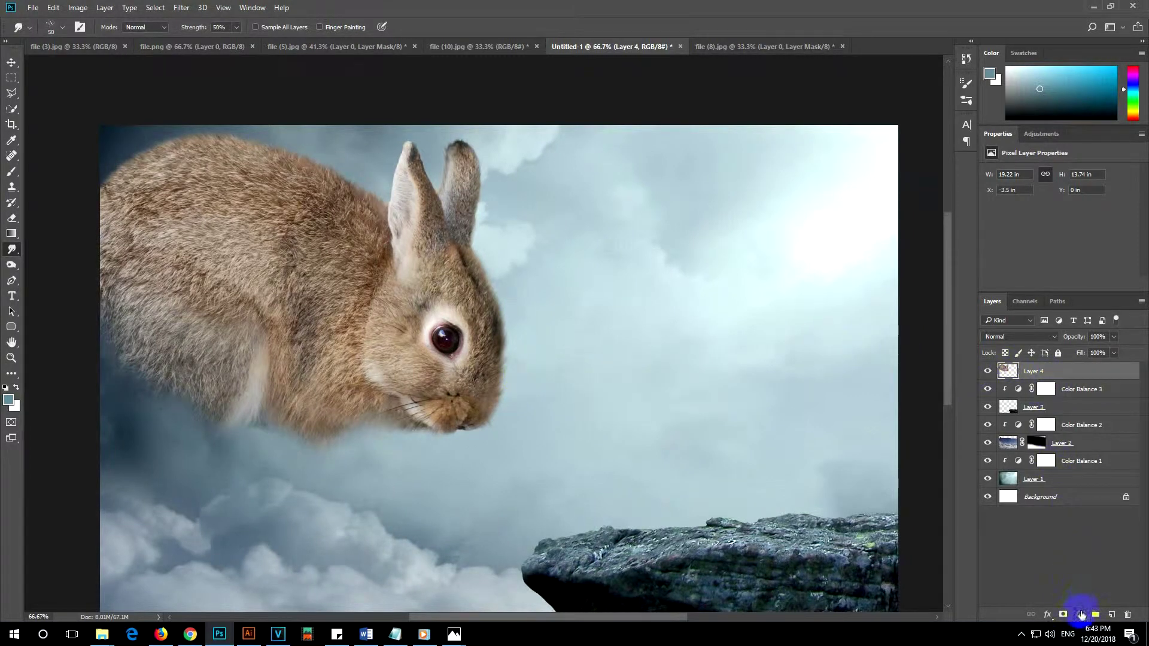
click(1081, 615)
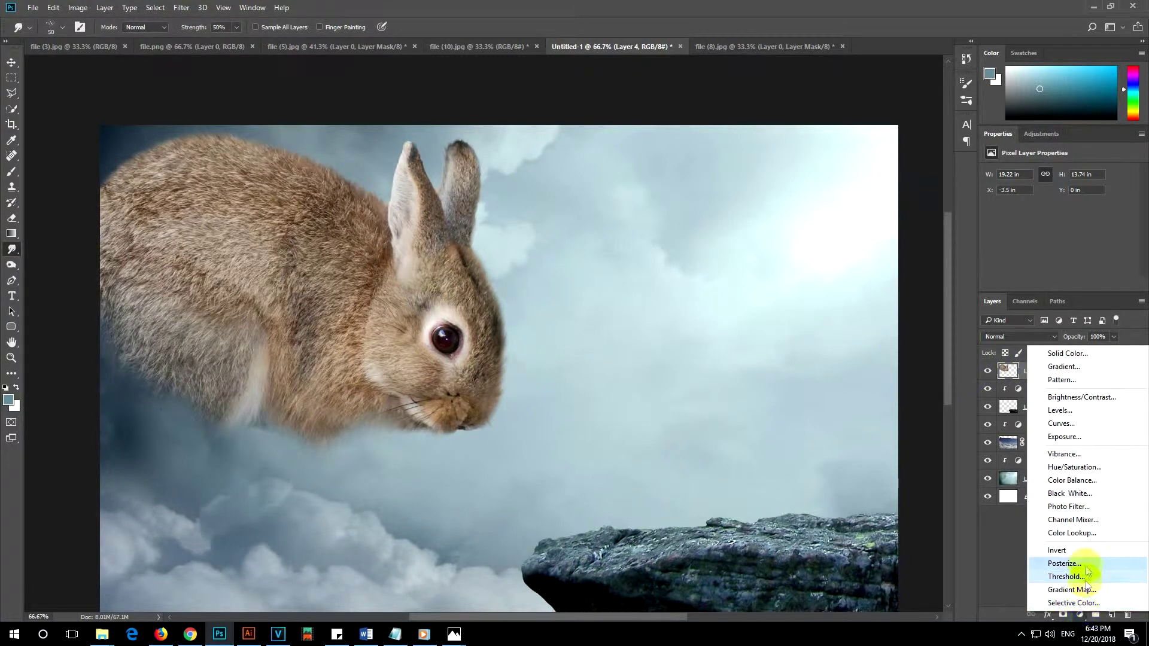
click(1071, 423)
scroll(1074, 252, down, 2)
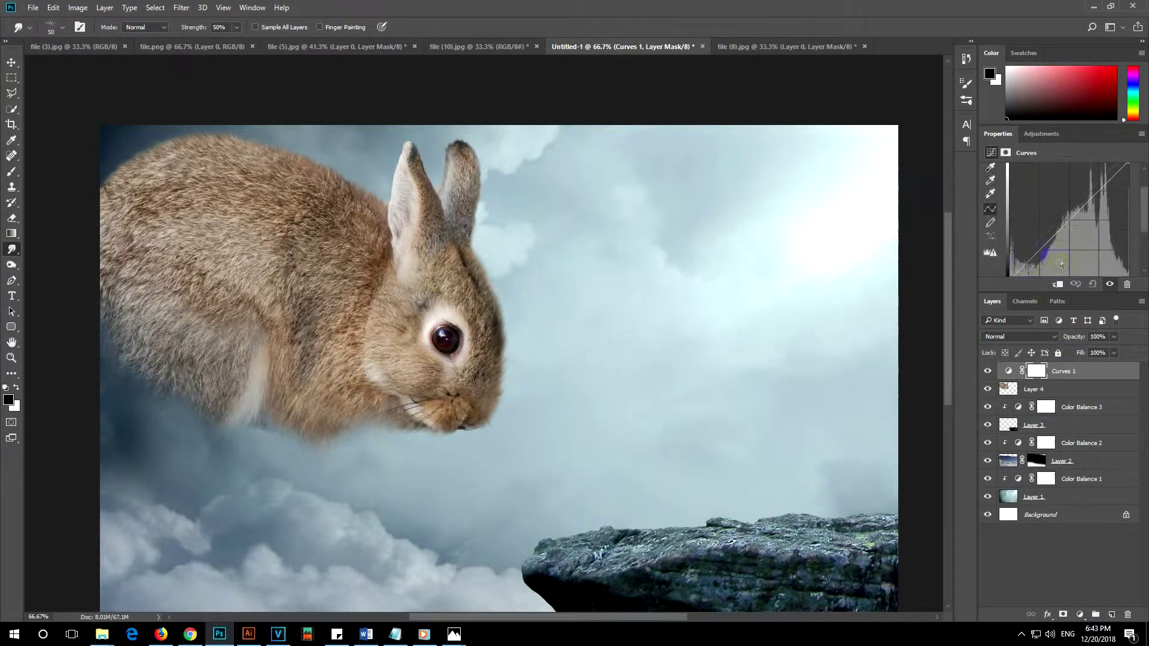
scroll(1025, 264, down, 2)
drag(1009, 241, 1014, 241)
click(1050, 206)
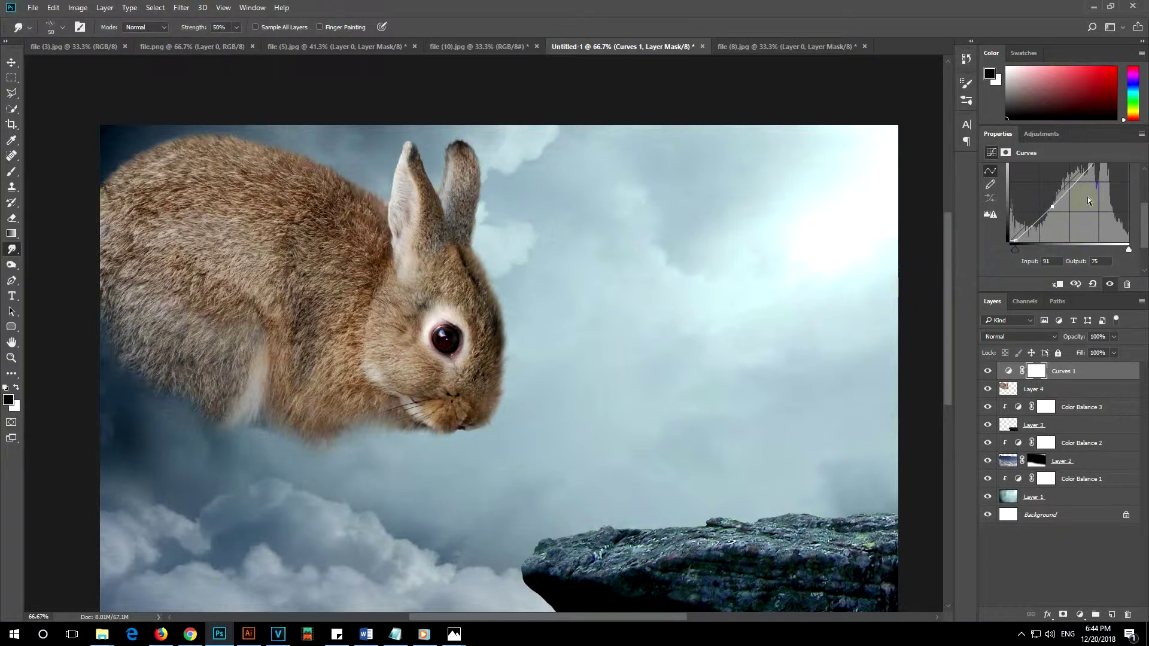
Clip the Curves adjustment to the rabbit layer only.
scroll(1086, 214, up, 3)
click(1057, 376)
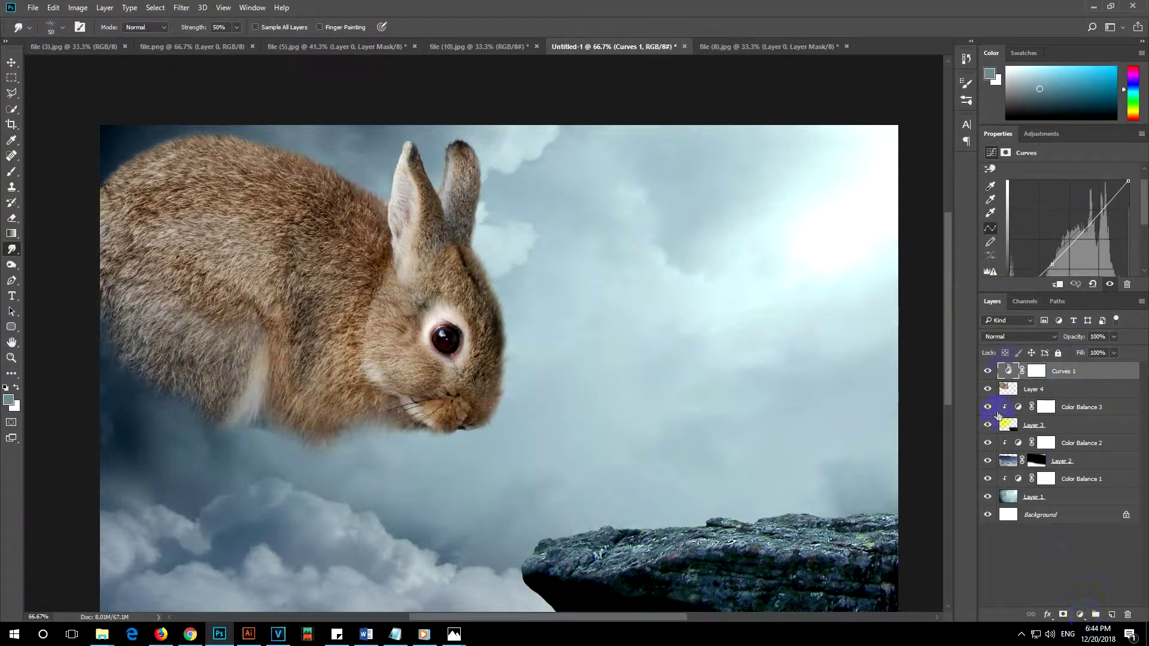
click(1057, 286)
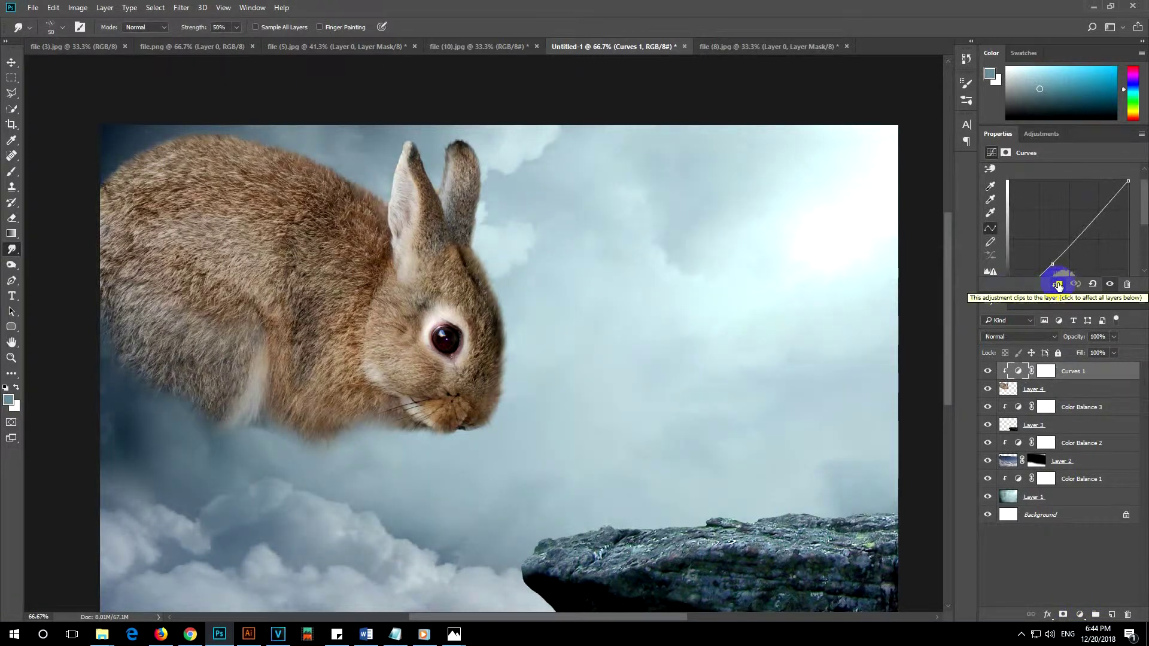
click(1080, 614)
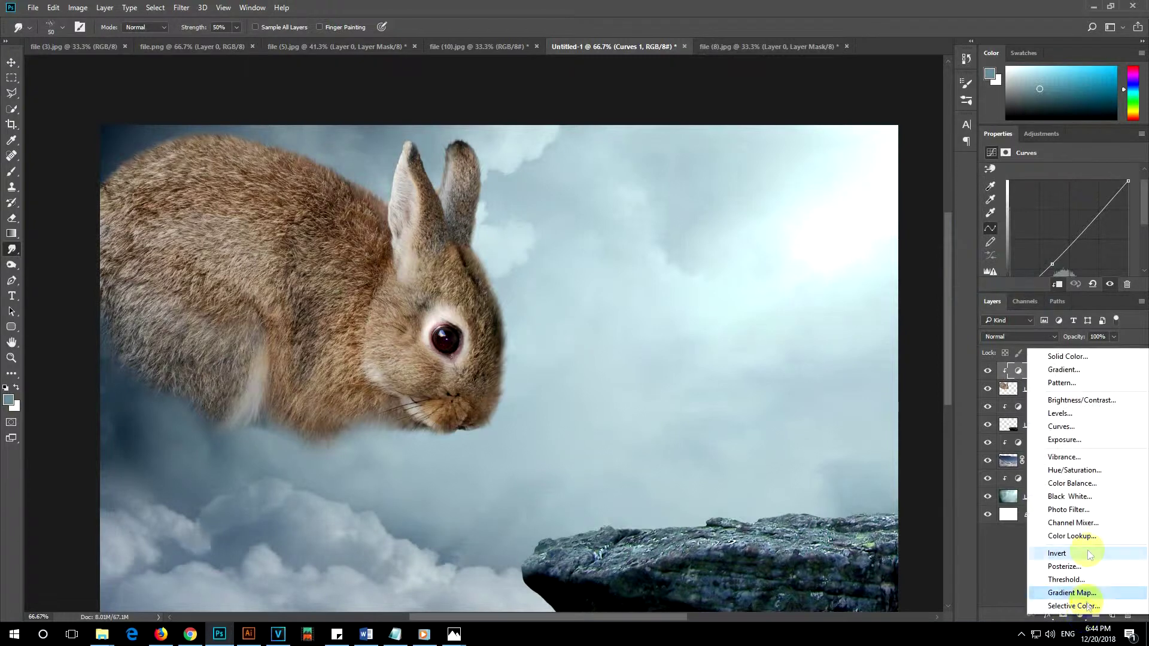
Add a Color Balance clipped to the rabbit with Cyan-Red about -22 and Yellow-Blue +14.
click(1071, 484)
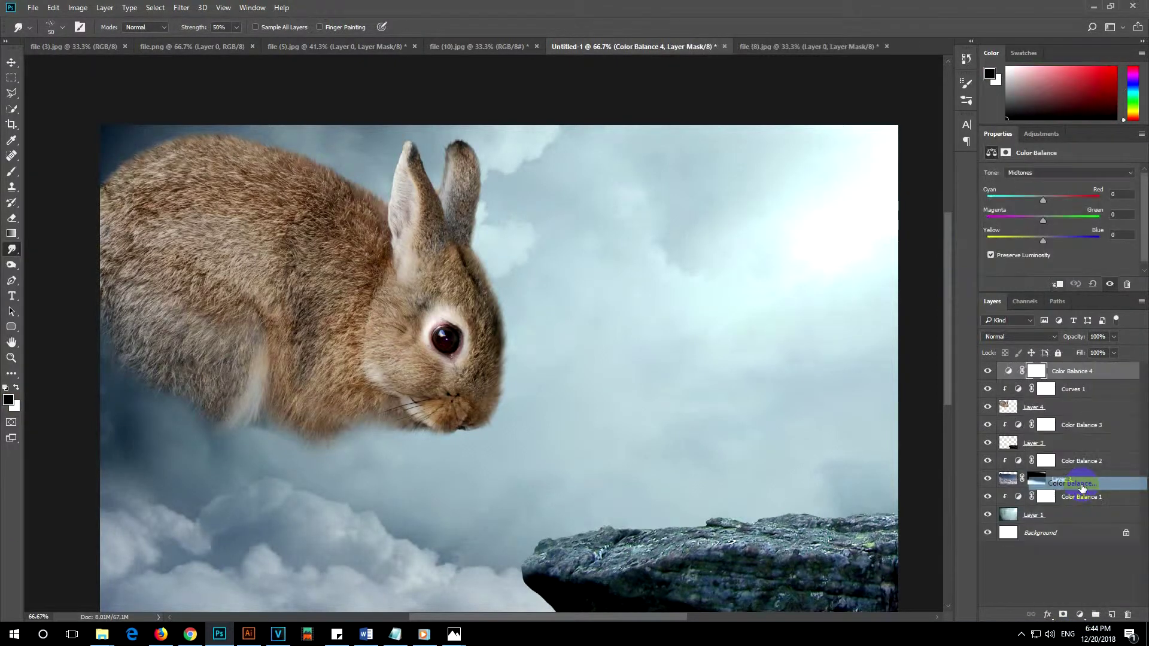
click(1058, 285)
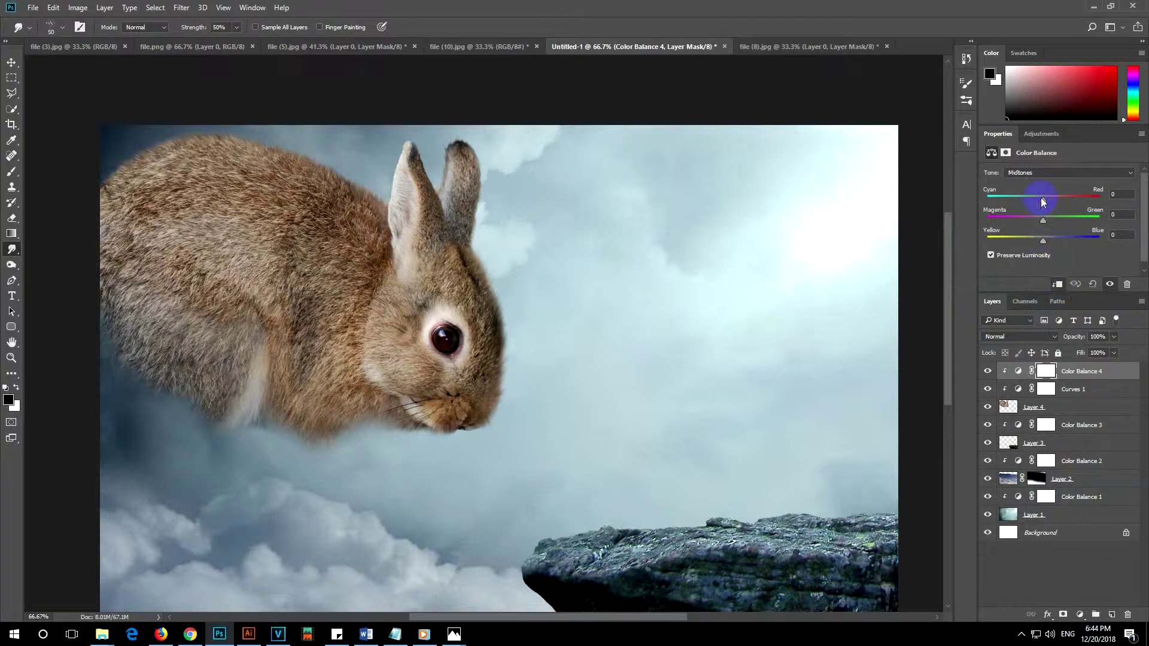
drag(1043, 199, 1033, 199)
drag(1031, 198, 1029, 199)
drag(1042, 240, 1045, 241)
click(1086, 373)
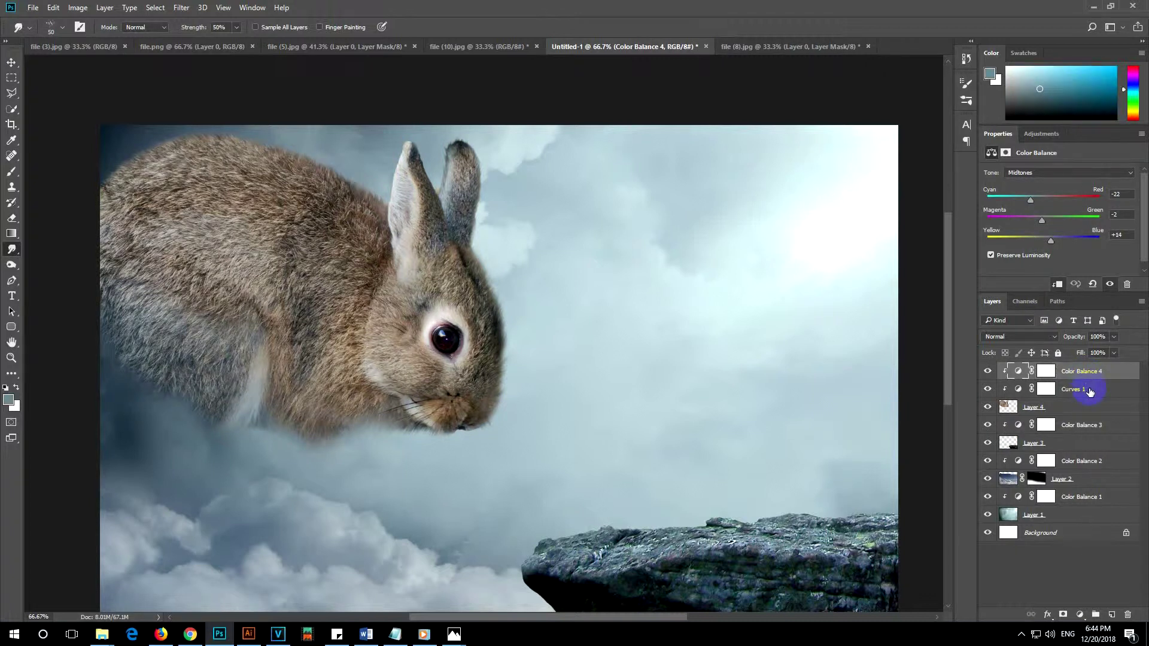
click(1111, 614)
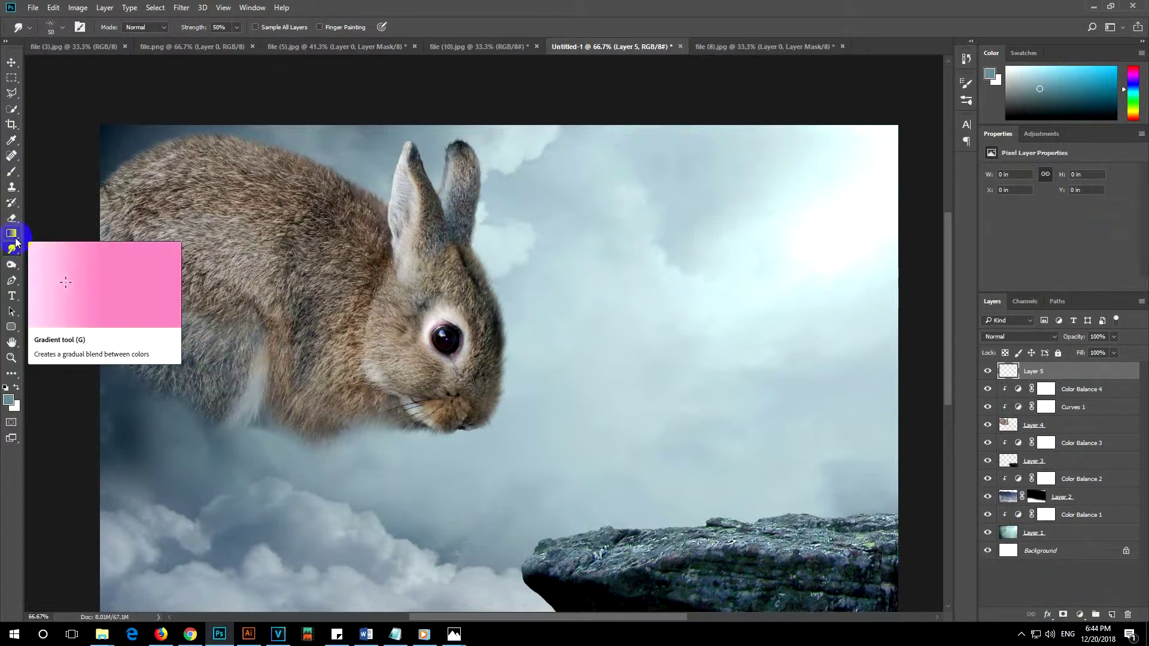
Choose the Brush tool with the Soft Round preset from General Brushes.
click(11, 171)
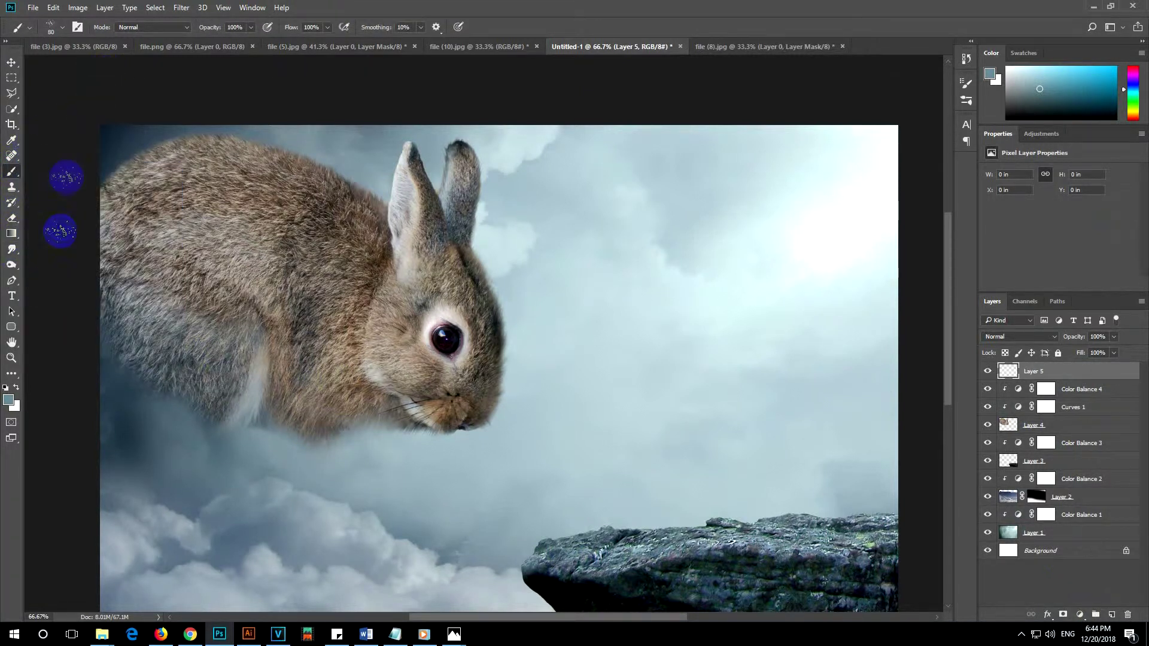
click(64, 28)
scroll(92, 173, up, 3)
scroll(98, 184, up, 3)
scroll(107, 182, up, 3)
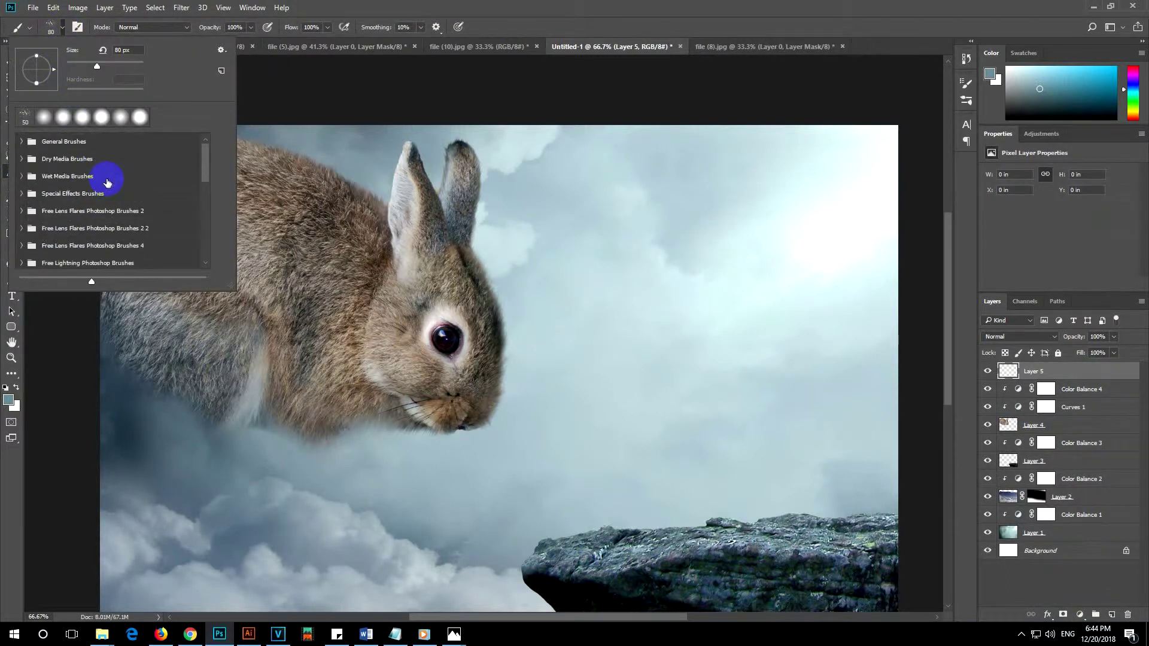
click(23, 142)
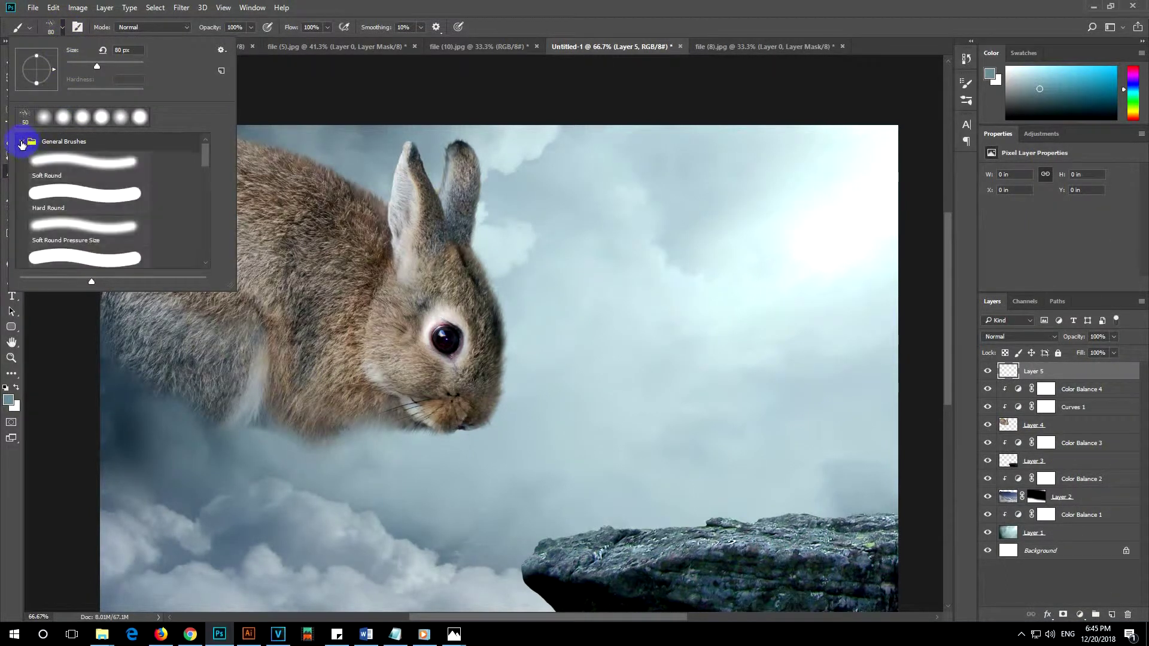
double_click(49, 159)
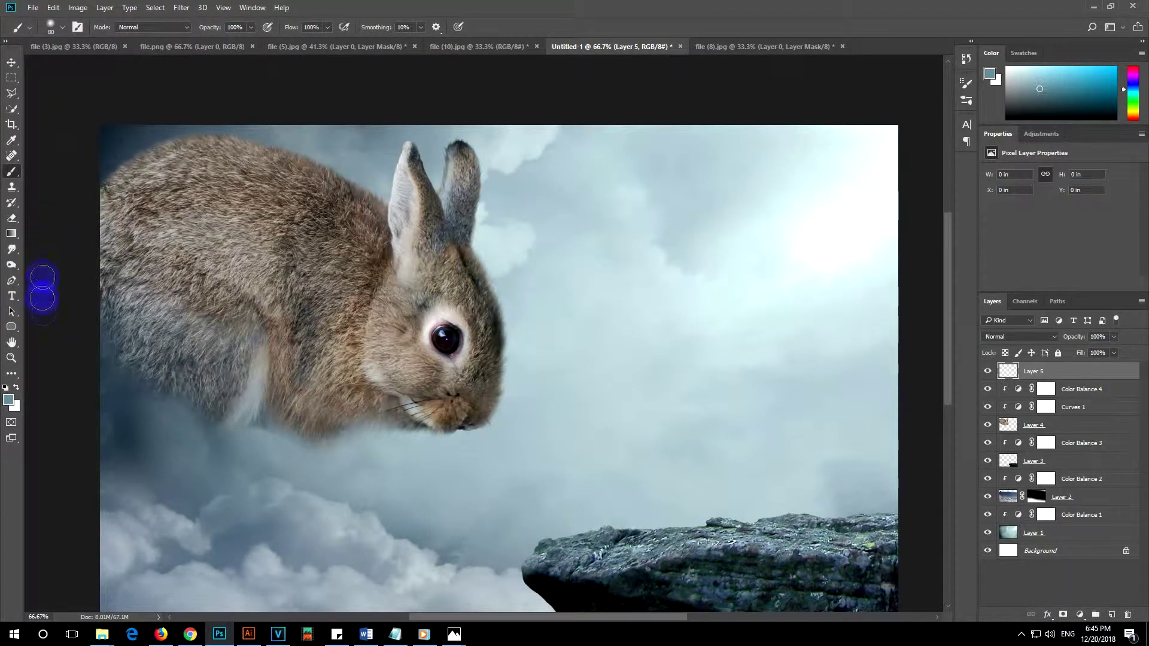
Sample a darker blue-grey from the sky as foreground colour and set brush opacity to 40%.
click(10, 402)
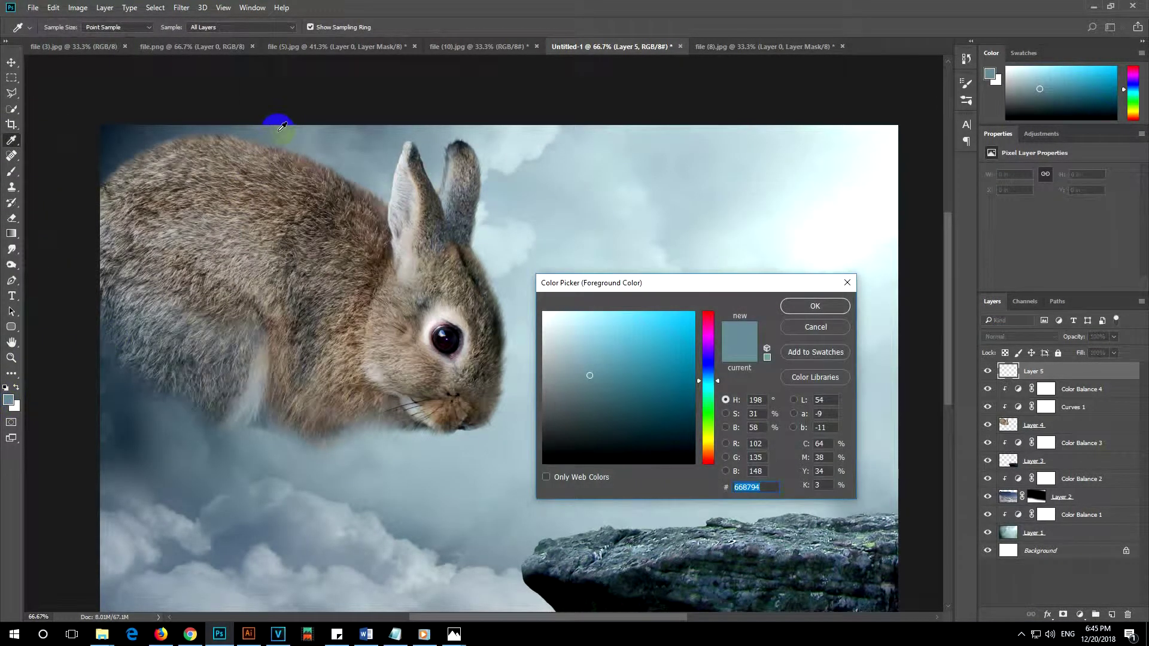
drag(272, 128, 259, 128)
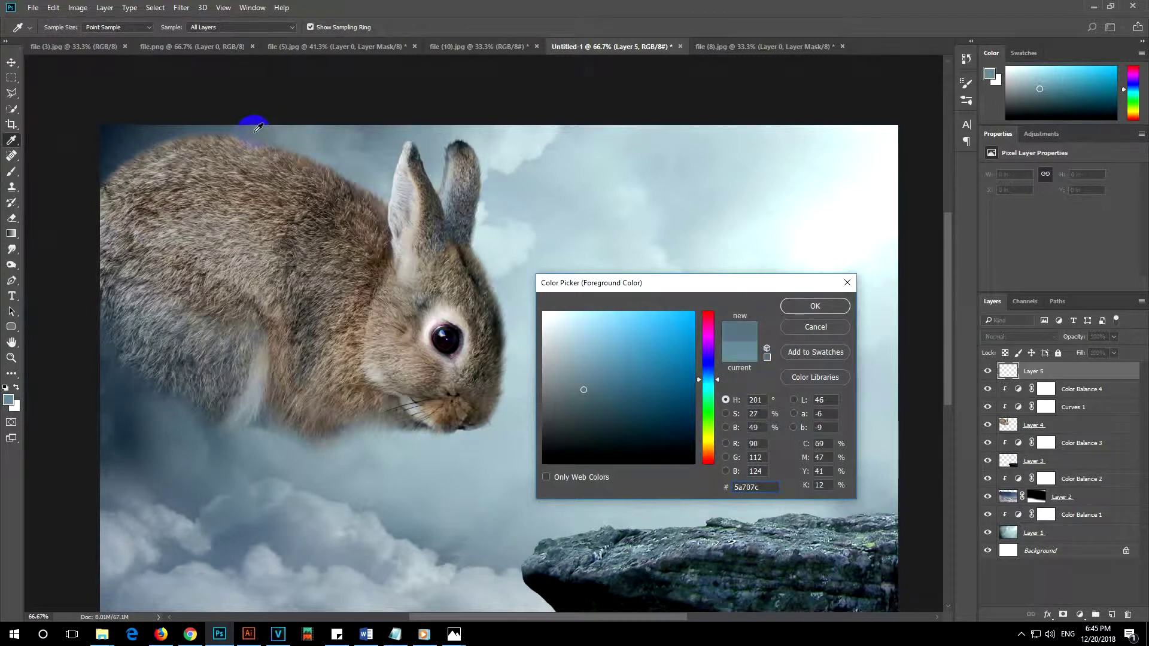
key(Return)
click(233, 27)
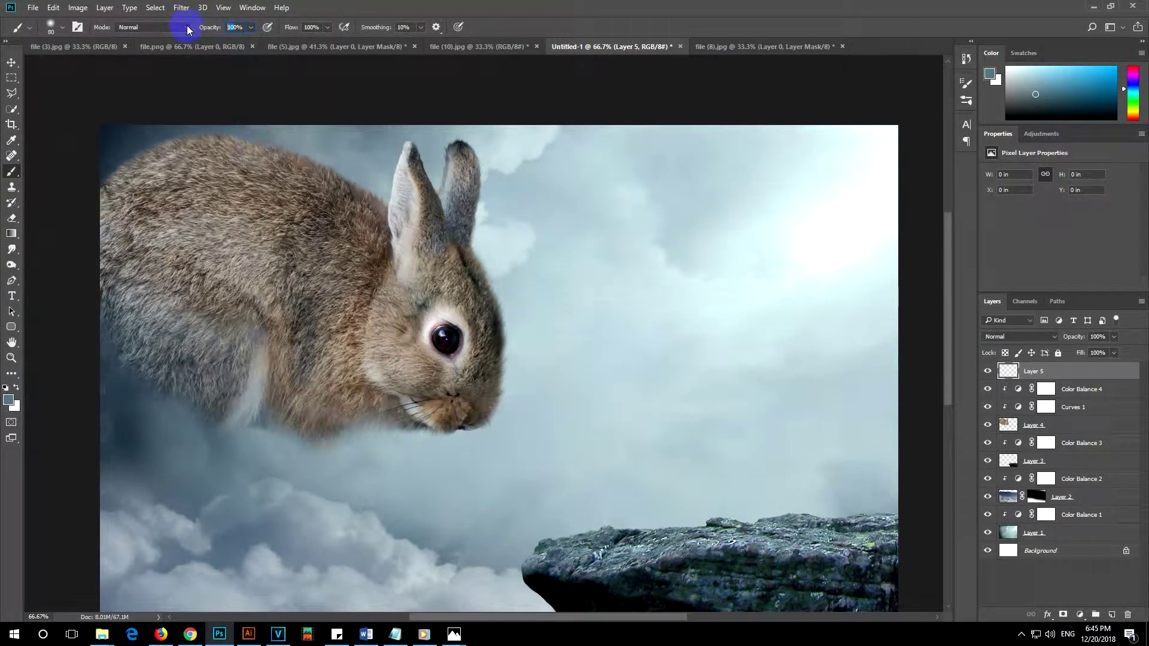
click(198, 164)
Enlarge the brush to about 300 and paint soft blue-grey haze over the rabbit's back and ear.
mouse_move(198, 164)
mouse_down()
mouse_move(115, 159)
mouse_move(90, 201)
mouse_move(115, 257)
mouse_move(187, 159)
mouse_move(128, 203)
mouse_move(102, 282)
mouse_move(102, 359)
mouse_move(169, 438)
mouse_move(180, 410)
mouse_move(128, 379)
mouse_move(292, 467)
mouse_move(295, 456)
mouse_move(206, 418)
mouse_move(264, 162)
mouse_move(206, 109)
mouse_move(162, 192)
mouse_move(175, 269)
mouse_move(205, 192)
mouse_move(98, 279)
mouse_move(206, 128)
mouse_move(322, 147)
mouse_up()
key(bracketright)
key(bracketright)
key(bracketright)
click(797, 481)
drag(82, 264, 77, 257)
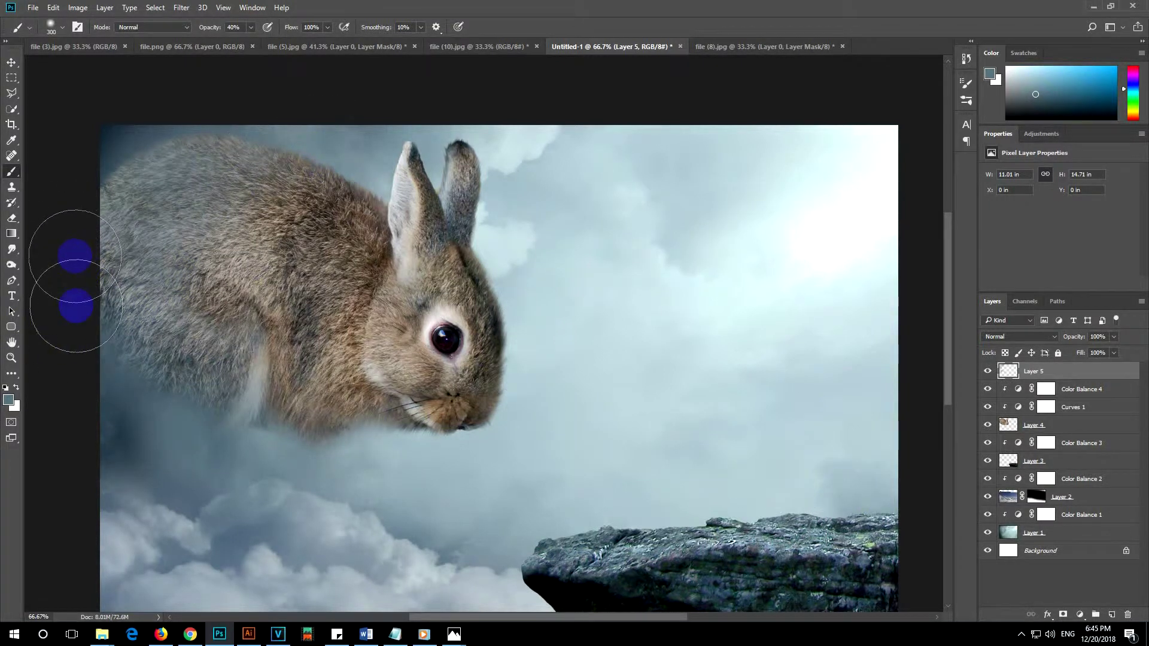
click(816, 226)
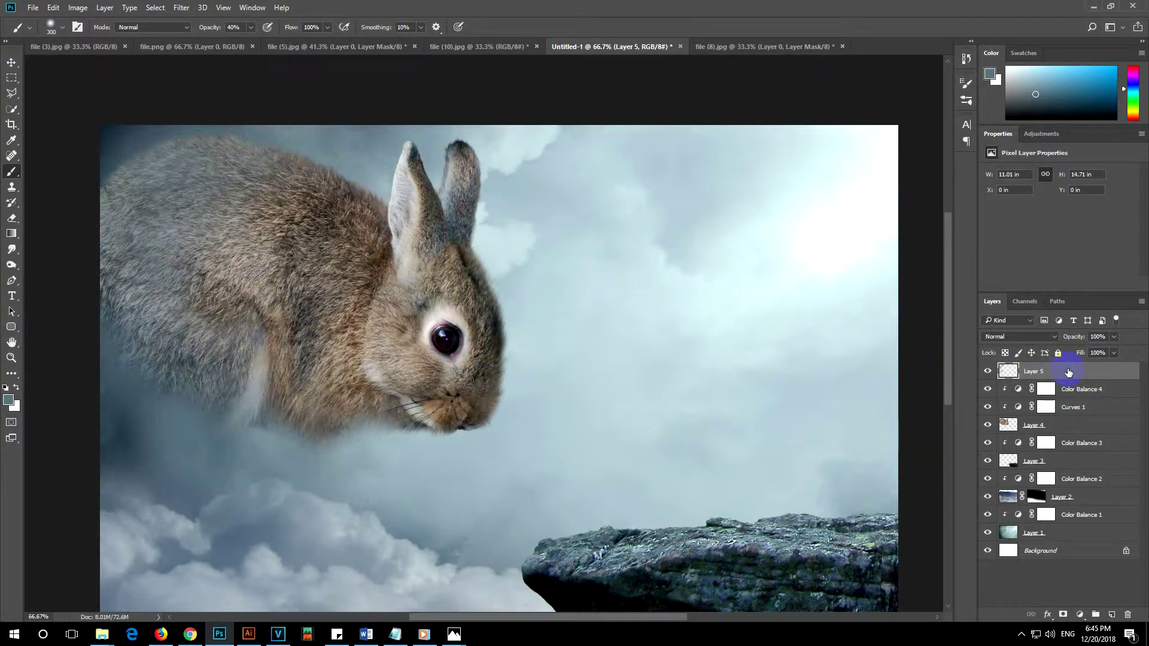
click(539, 154)
mouse_move(418, 134)
mouse_down()
mouse_move(473, 124)
mouse_move(186, 313)
mouse_up()
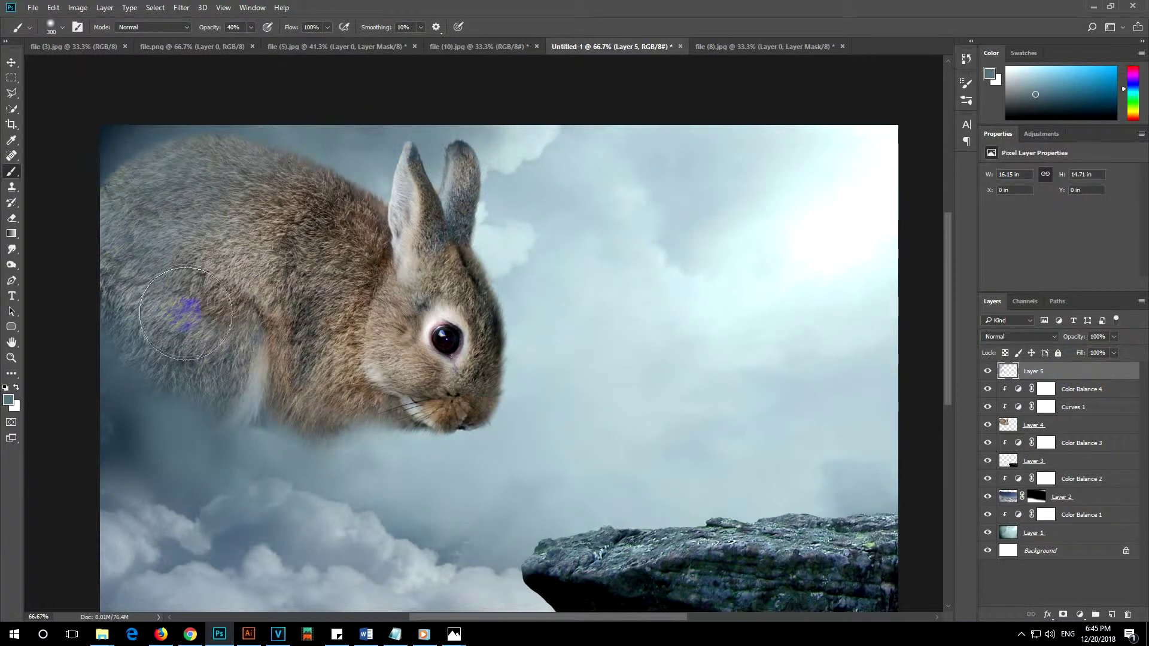
click(1018, 353)
click(931, 405)
click(1010, 372)
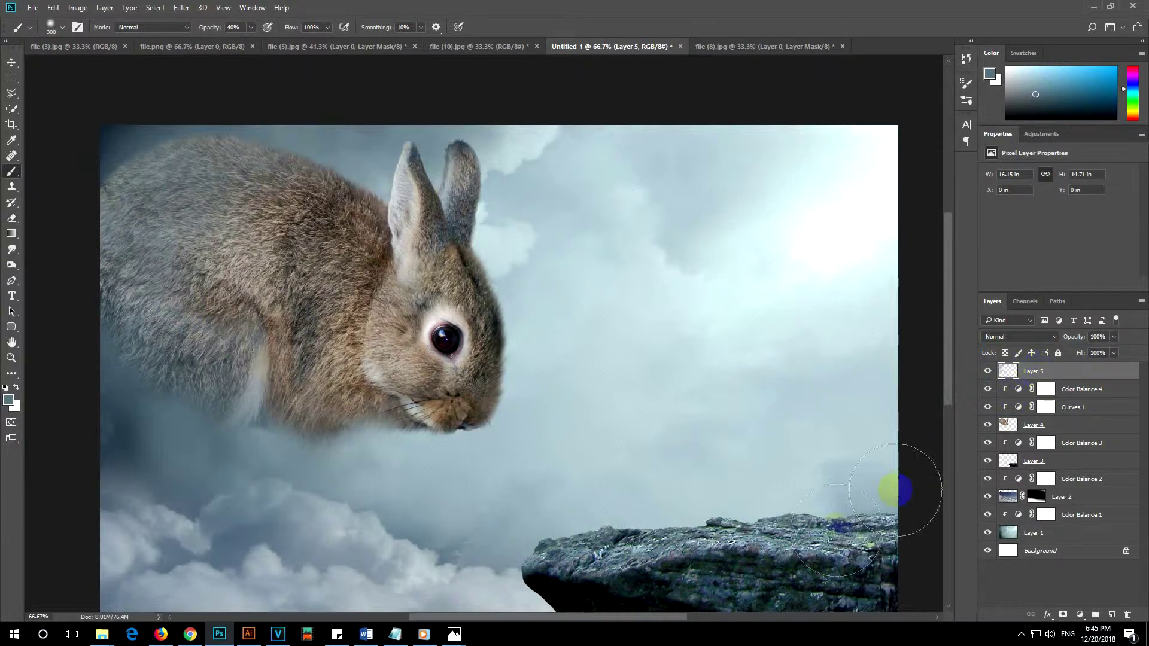
Switch through the open documents to the children's (5).jpg image.
click(103, 633)
mouse_move(189, 584)
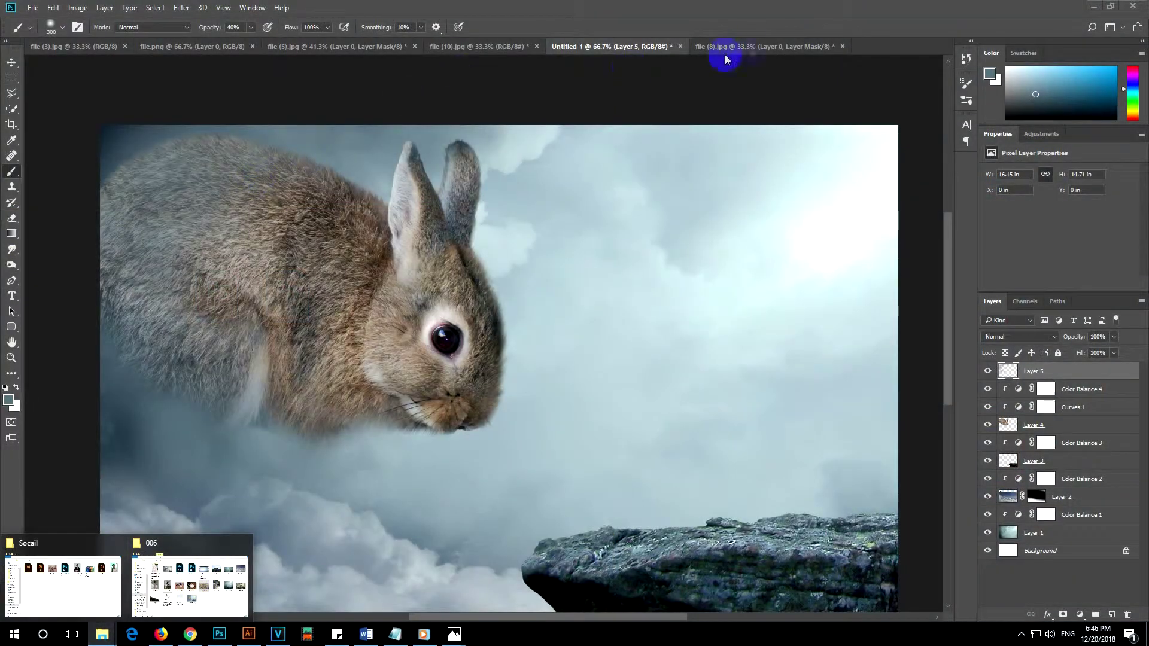
click(745, 48)
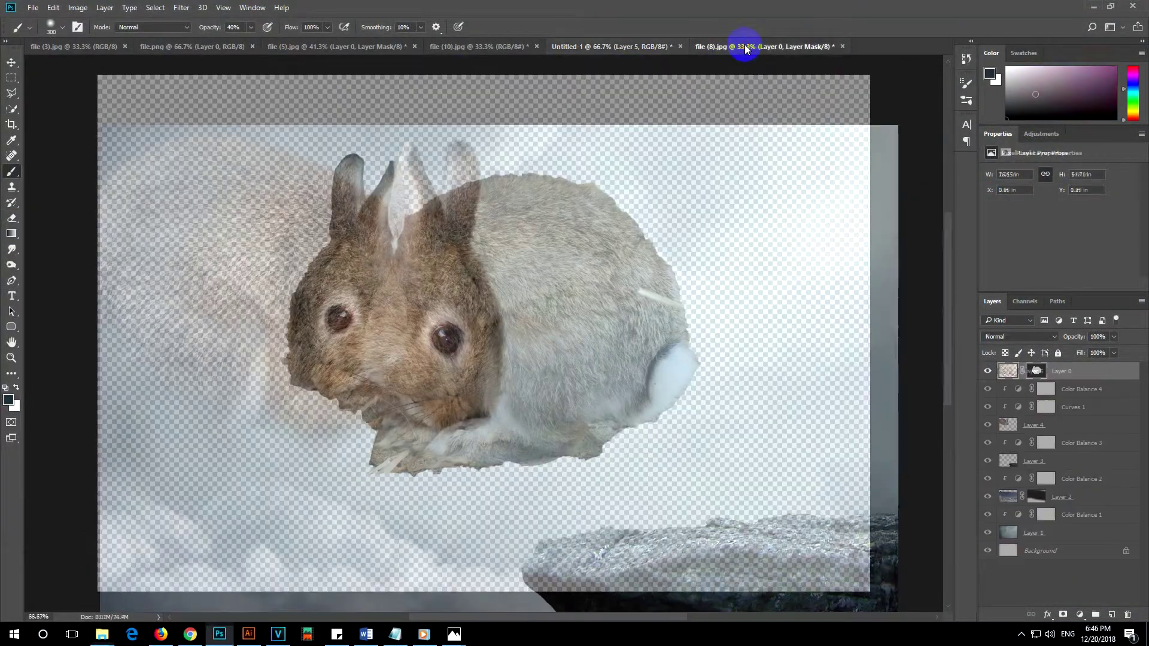
click(595, 47)
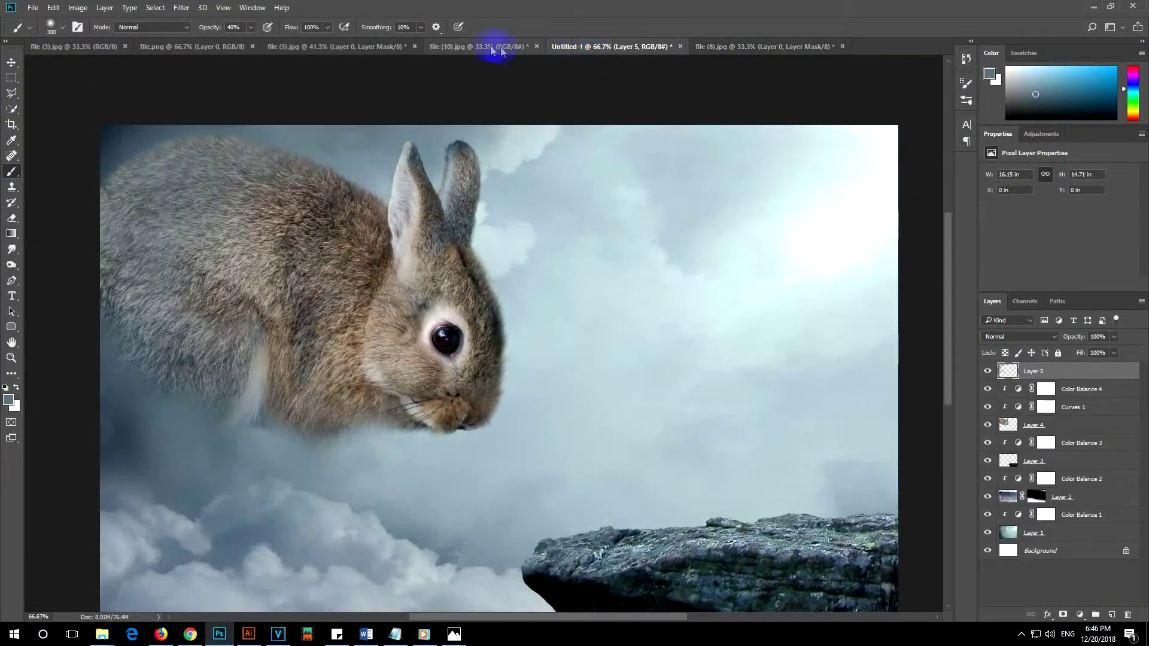
click(490, 46)
click(210, 48)
click(277, 47)
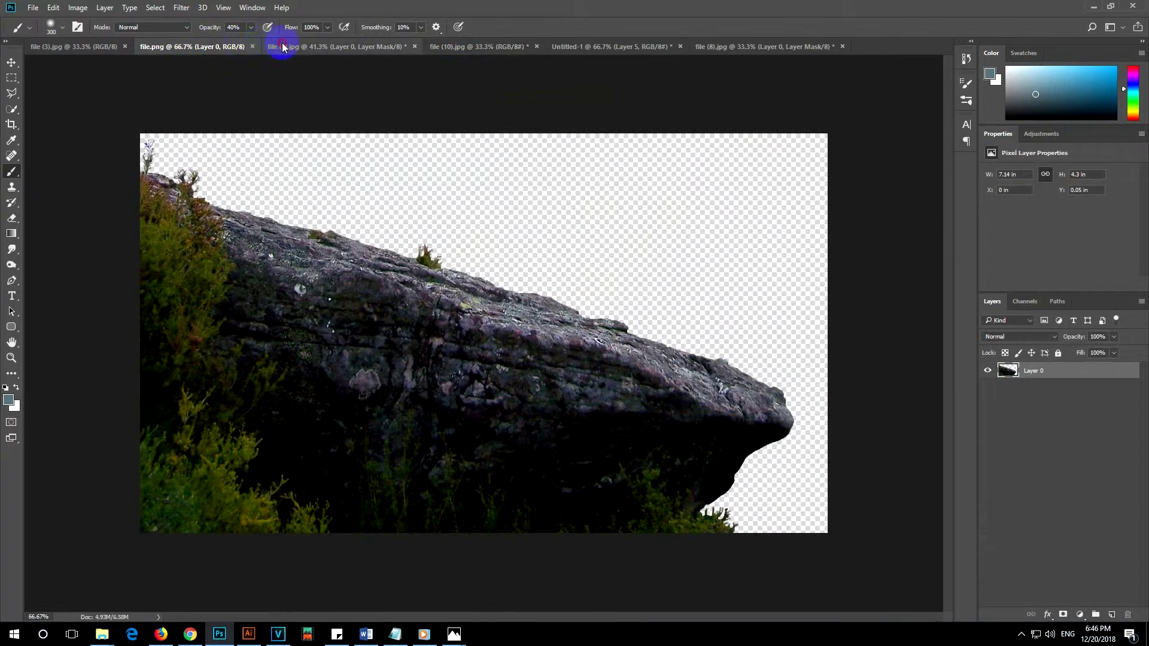
Drag the children with the Move tool into the Untitled-1 composite and start Free Transform.
click(12, 62)
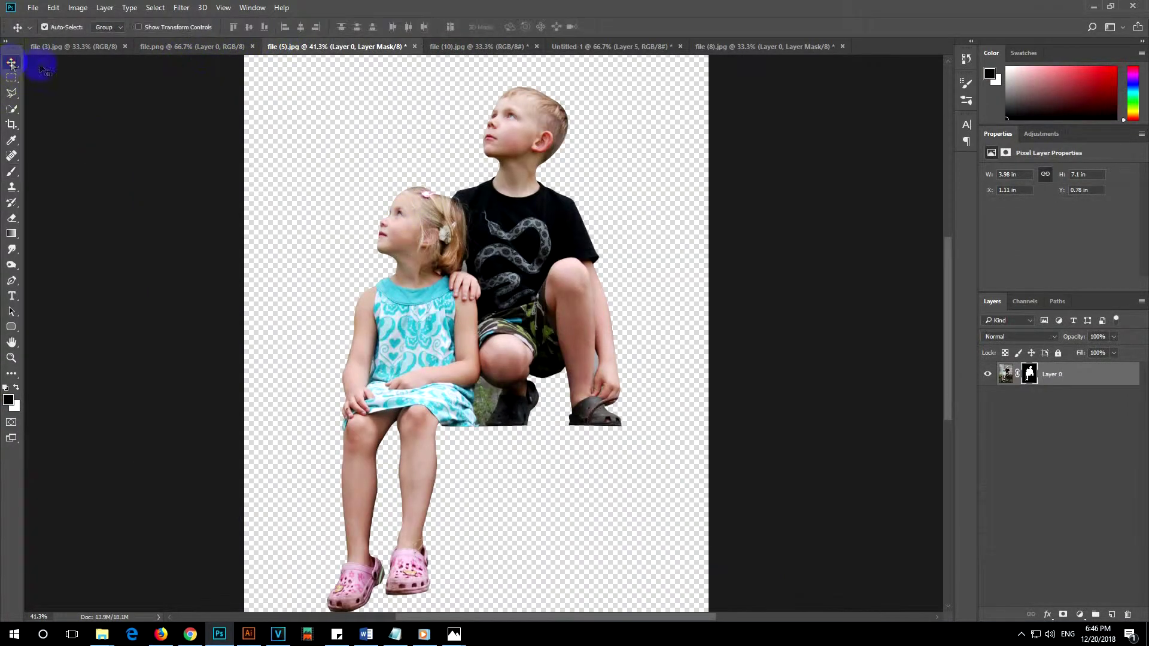
drag(461, 311, 595, 62)
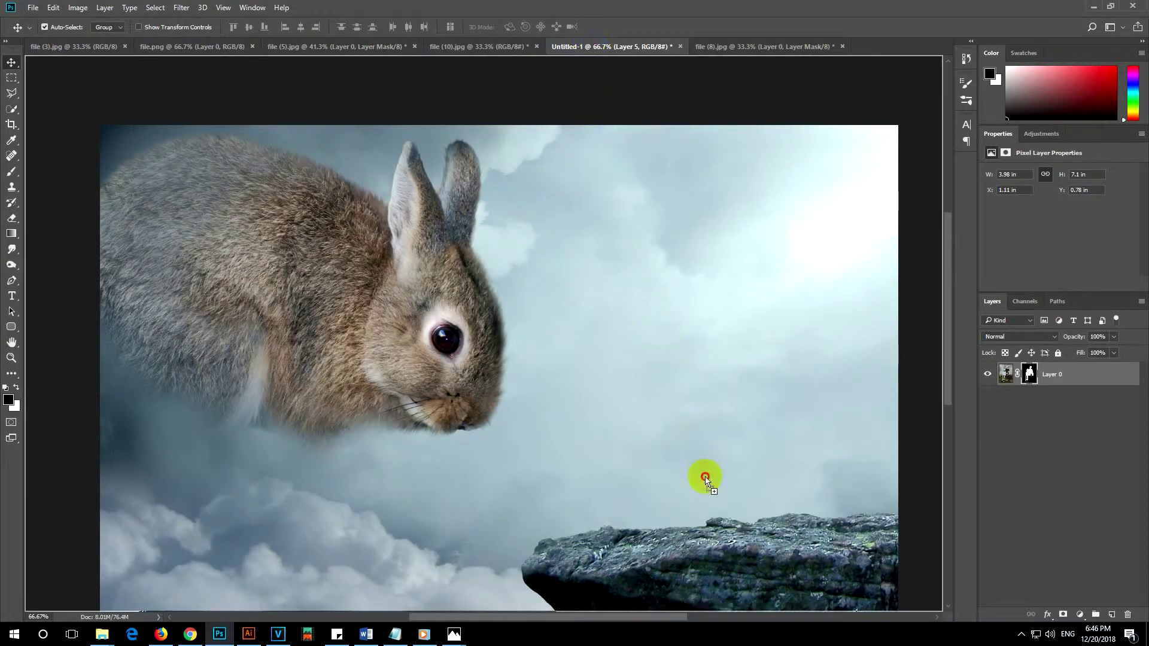
mouse_move(595, 63)
mouse_down()
mouse_move(709, 478)
mouse_move(630, 454)
mouse_up()
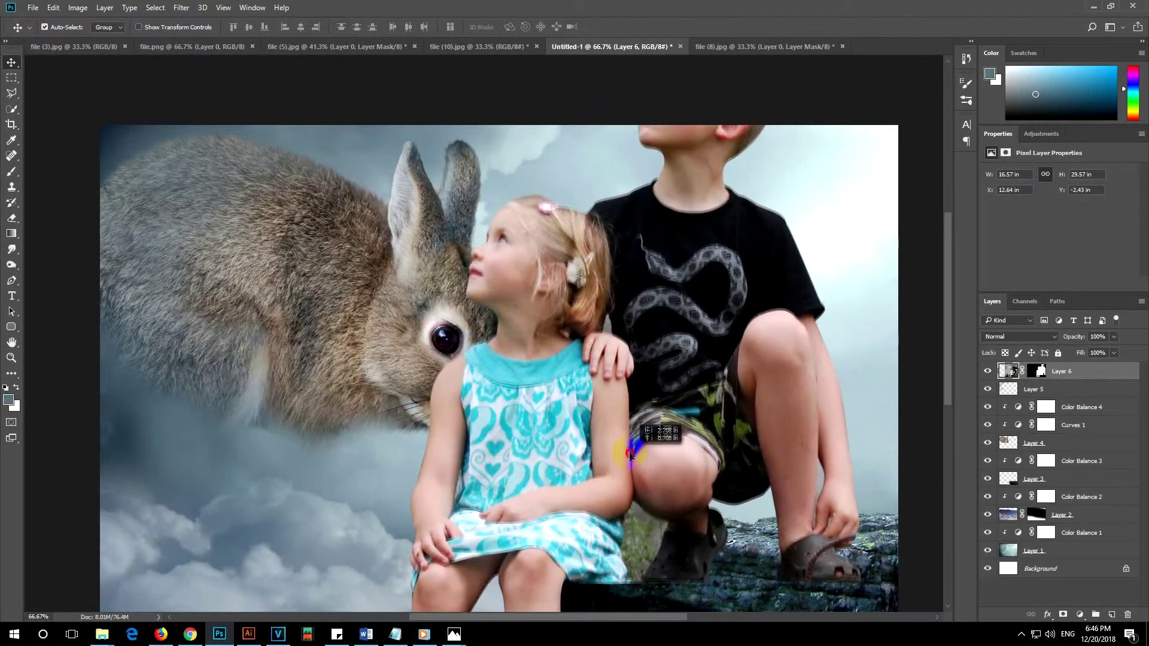
key(ctrl+t)
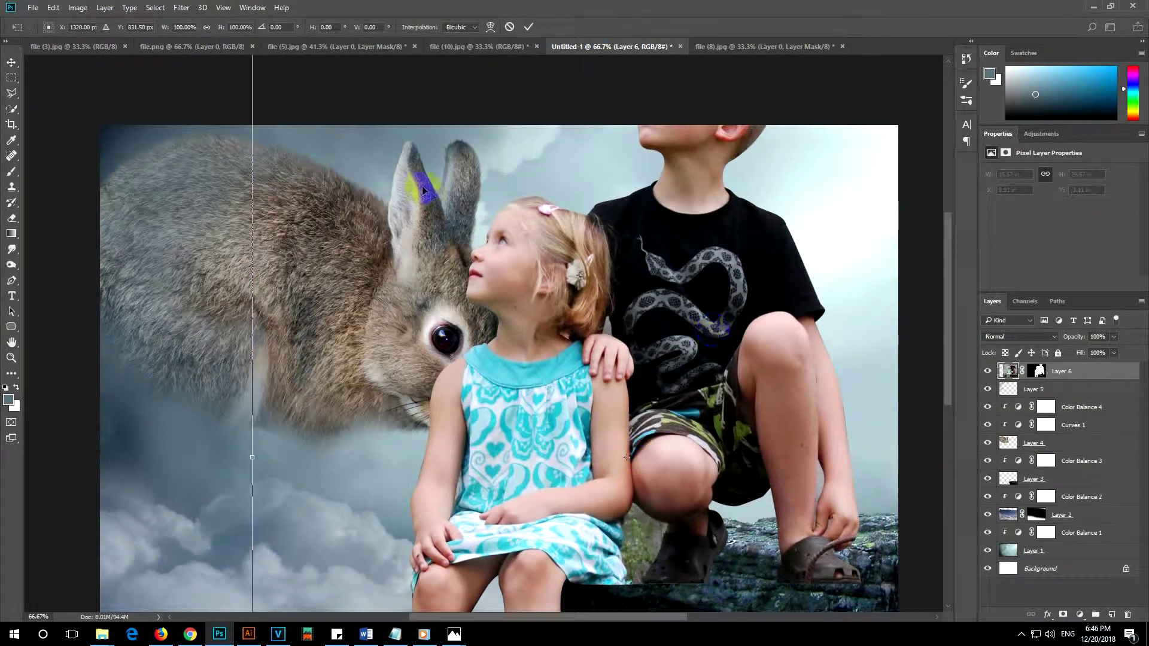
Scale the children to about 29% and seat them on the rock ledge below the rabbit.
key(ctrl+0)
mouse_move(515, 190)
mouse_down()
mouse_move(505, 306)
mouse_move(519, 389)
mouse_up()
drag(269, 94, 468, 362)
mouse_move(583, 482)
mouse_down()
mouse_move(588, 527)
mouse_move(564, 392)
mouse_up()
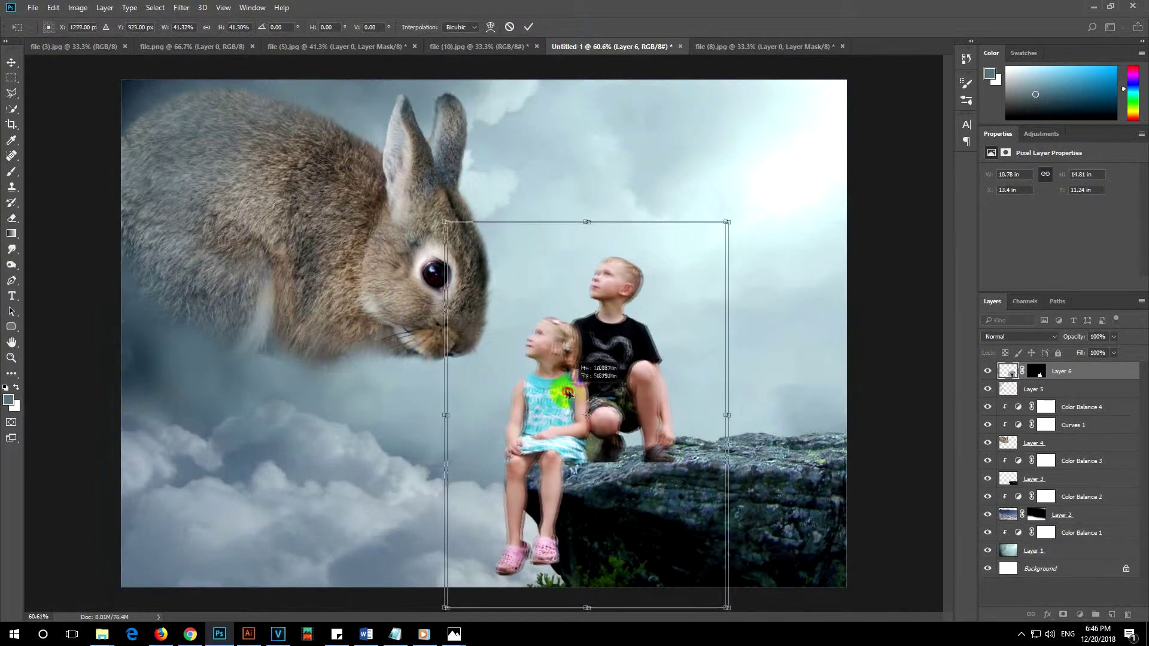
drag(565, 392, 573, 407)
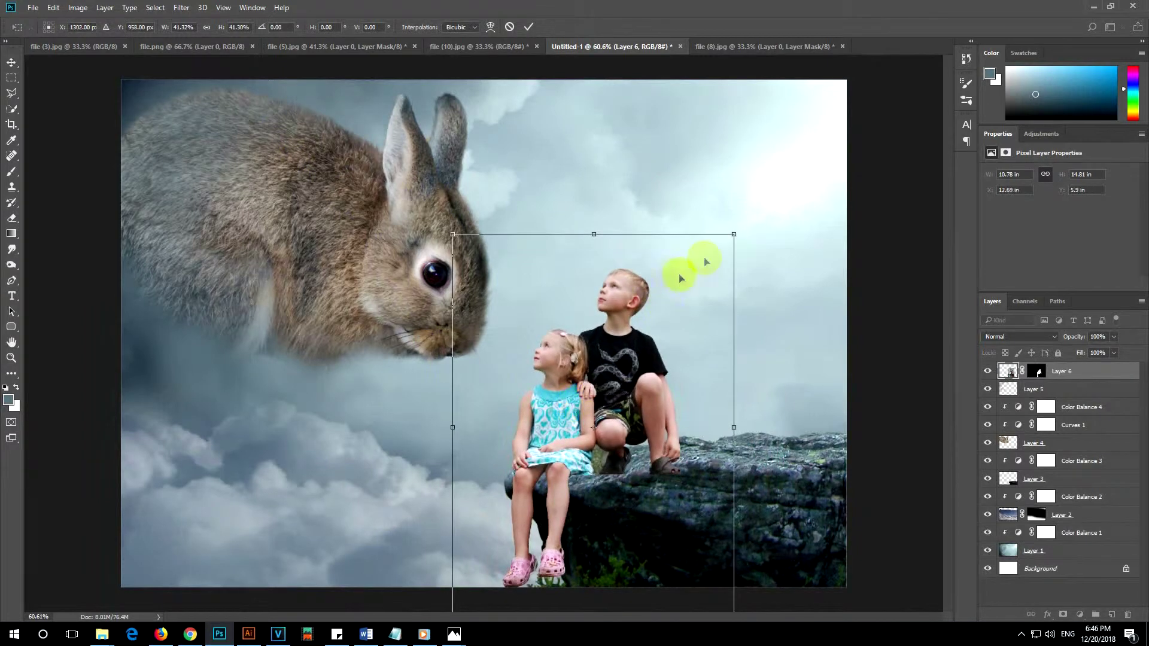
drag(732, 235, 661, 351)
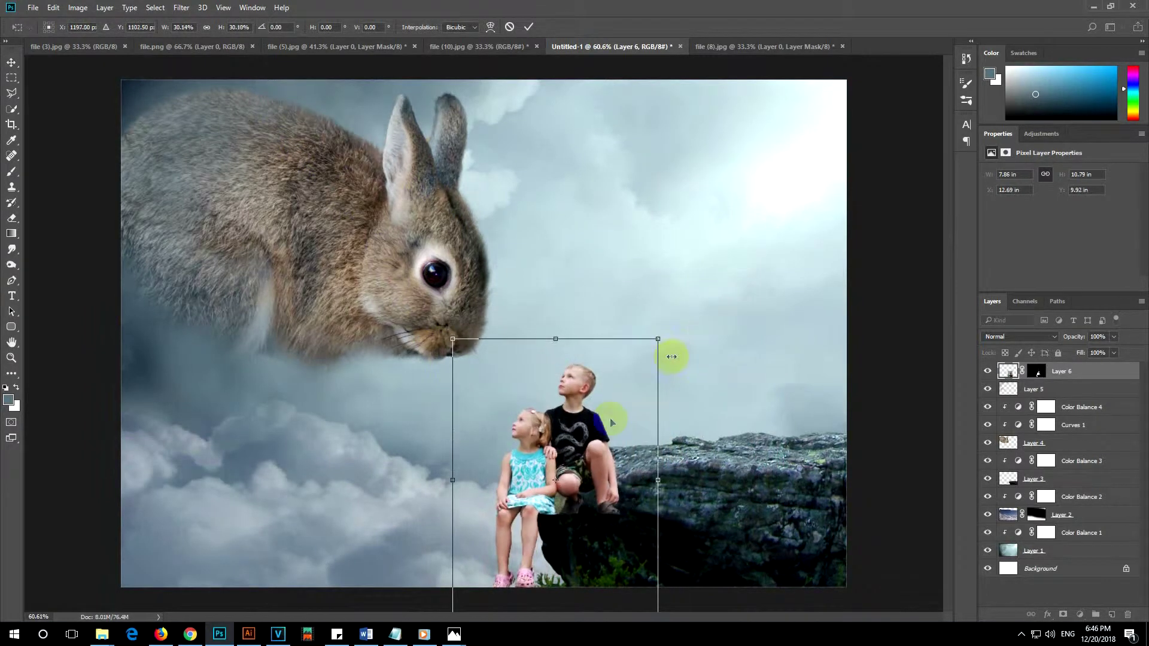
drag(610, 418, 597, 417)
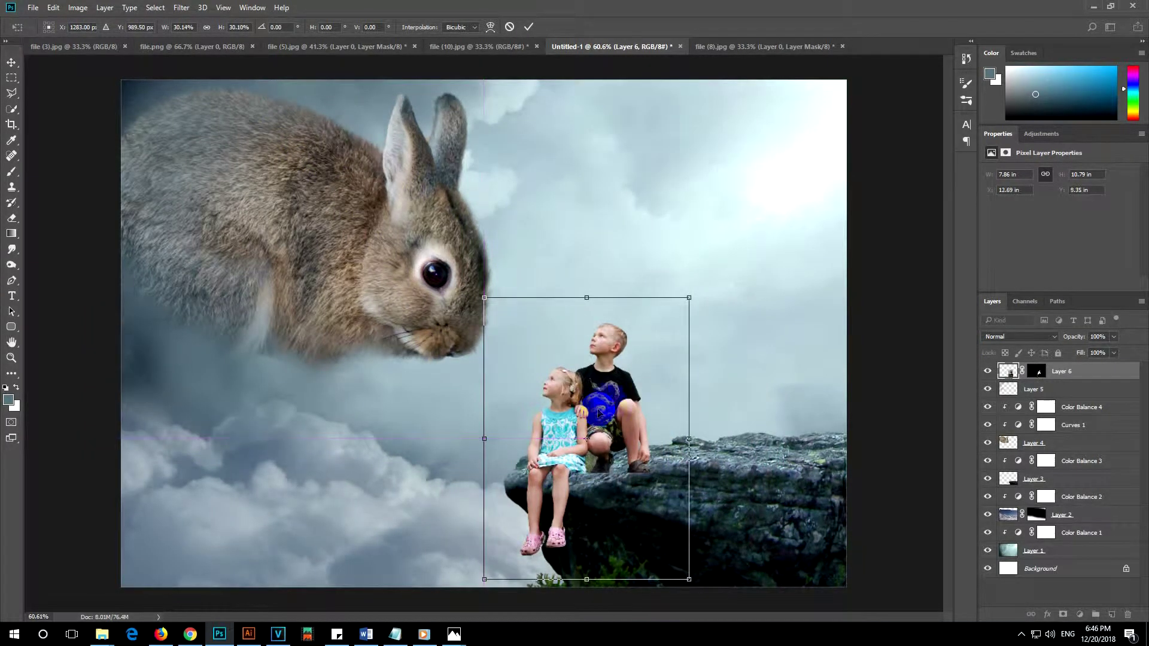
drag(689, 297, 679, 312)
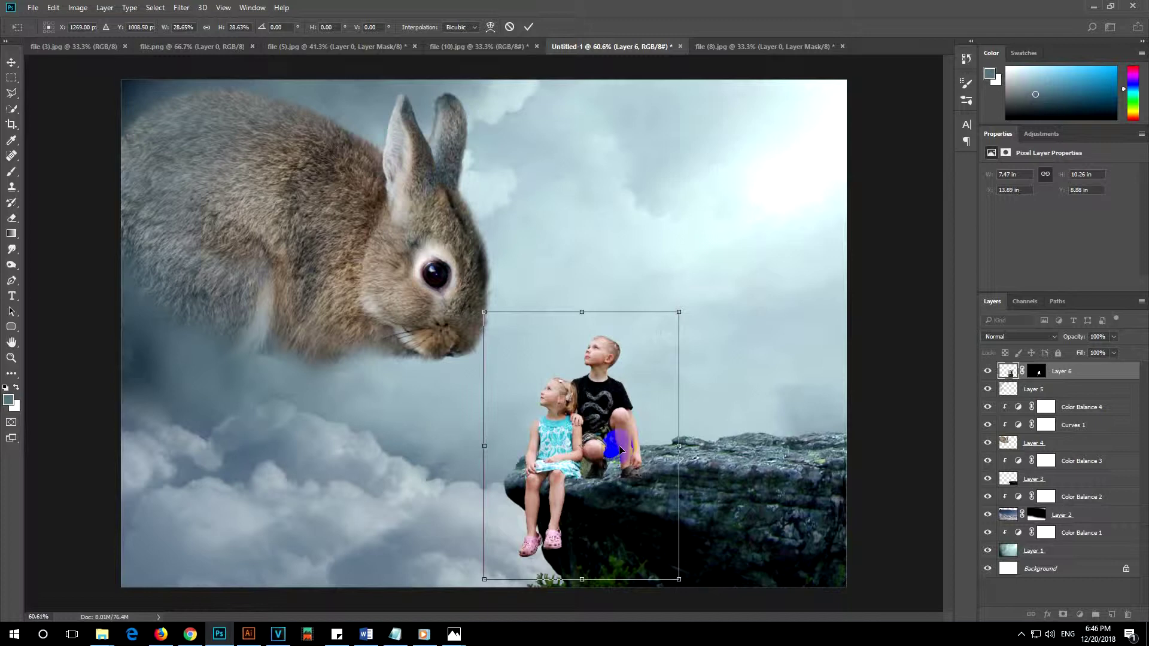
drag(620, 444, 618, 445)
key(Return)
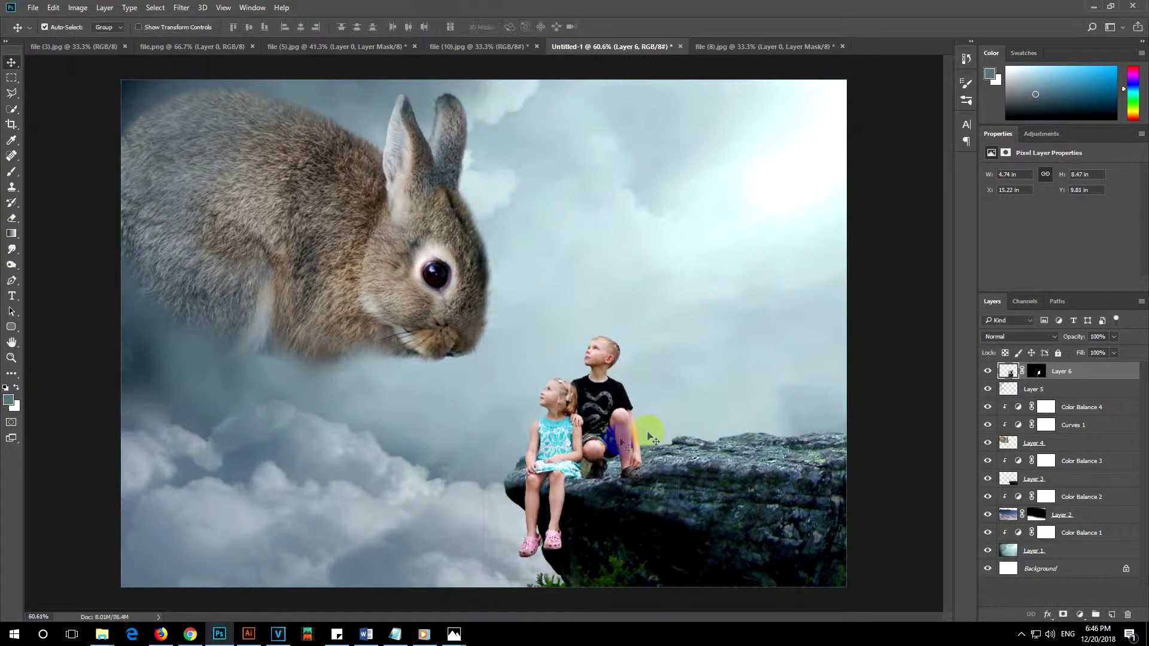
Add an empty Layer 7 above the children.
scroll(649, 428, down, 1)
scroll(646, 430, up, 1)
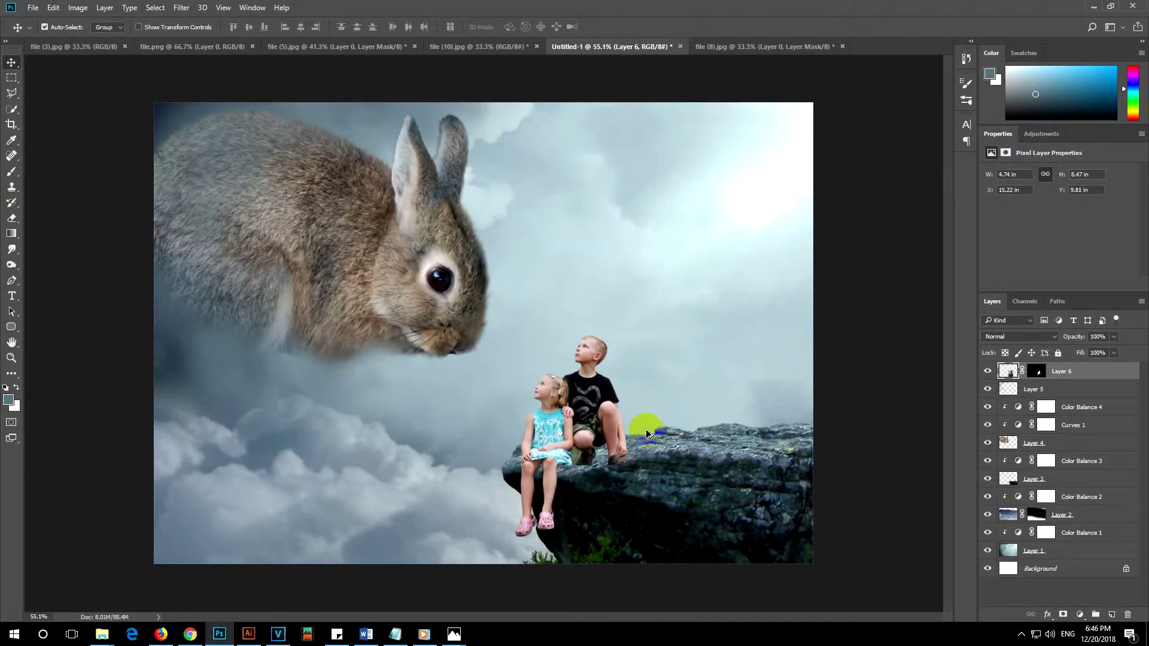
drag(721, 436, 663, 436)
click(1106, 386)
click(1111, 616)
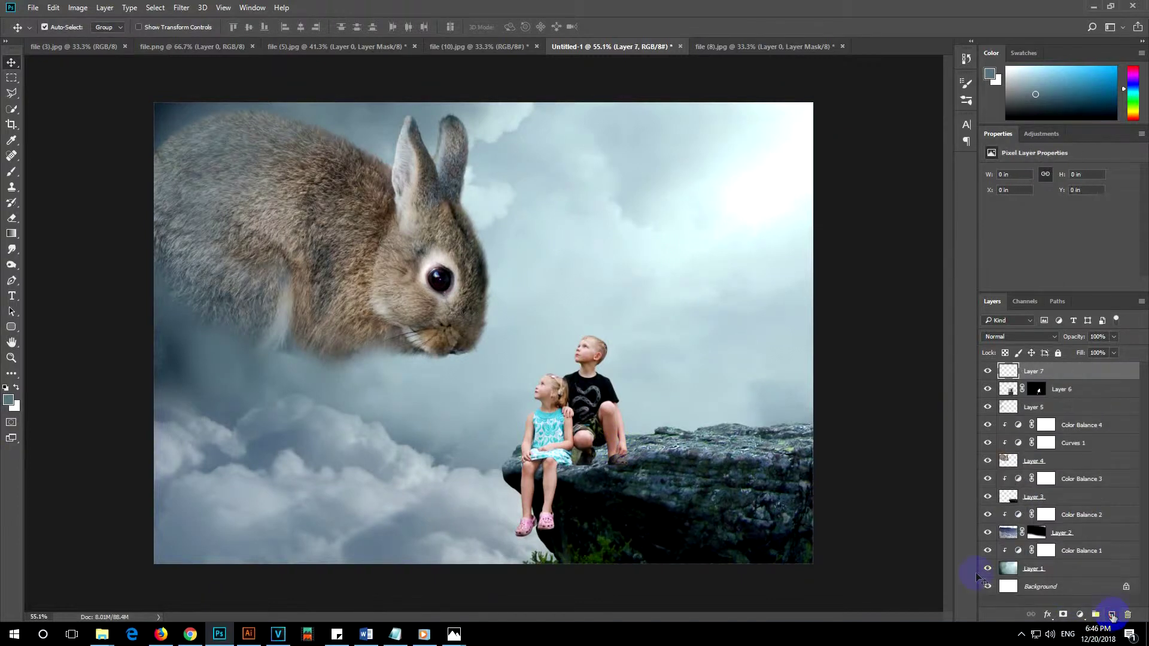
Add a new shadow layer and set a small brush with a near-black blue foreground.
key(b)
drag(203, 302, 256, 303)
click(13, 173)
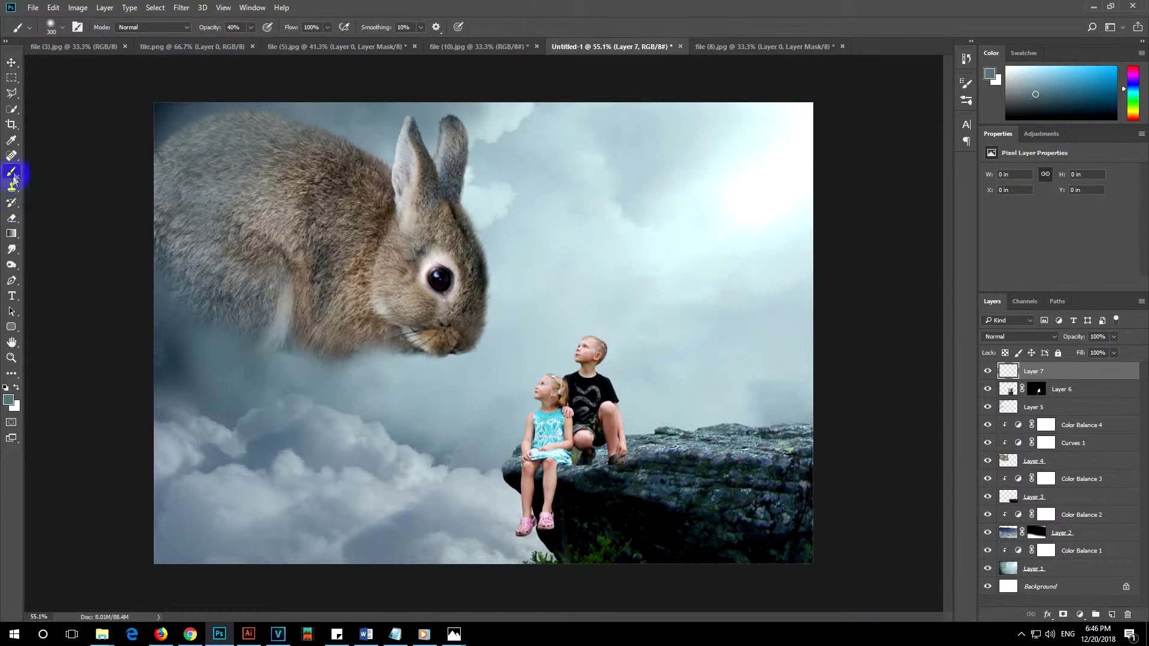
click(9, 399)
click(566, 451)
click(814, 306)
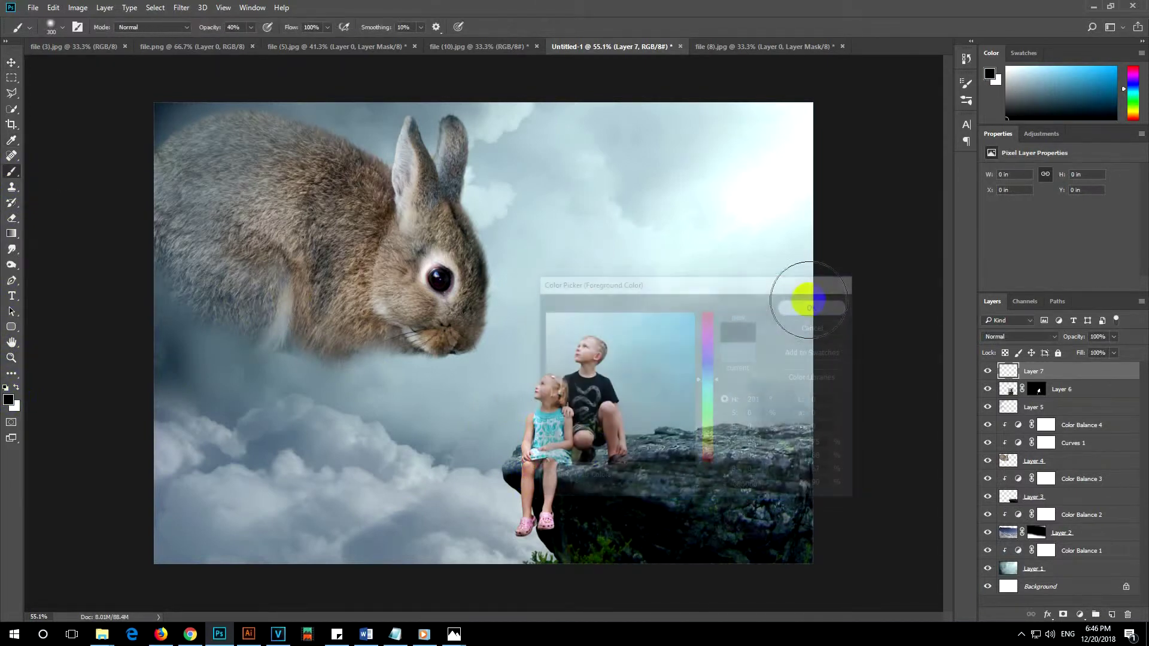
drag(577, 461, 589, 457)
Move Layer 6 above the shadow layer and paint dark shadows around the children's feet and rock edge.
click(1039, 389)
drag(1042, 385, 1041, 366)
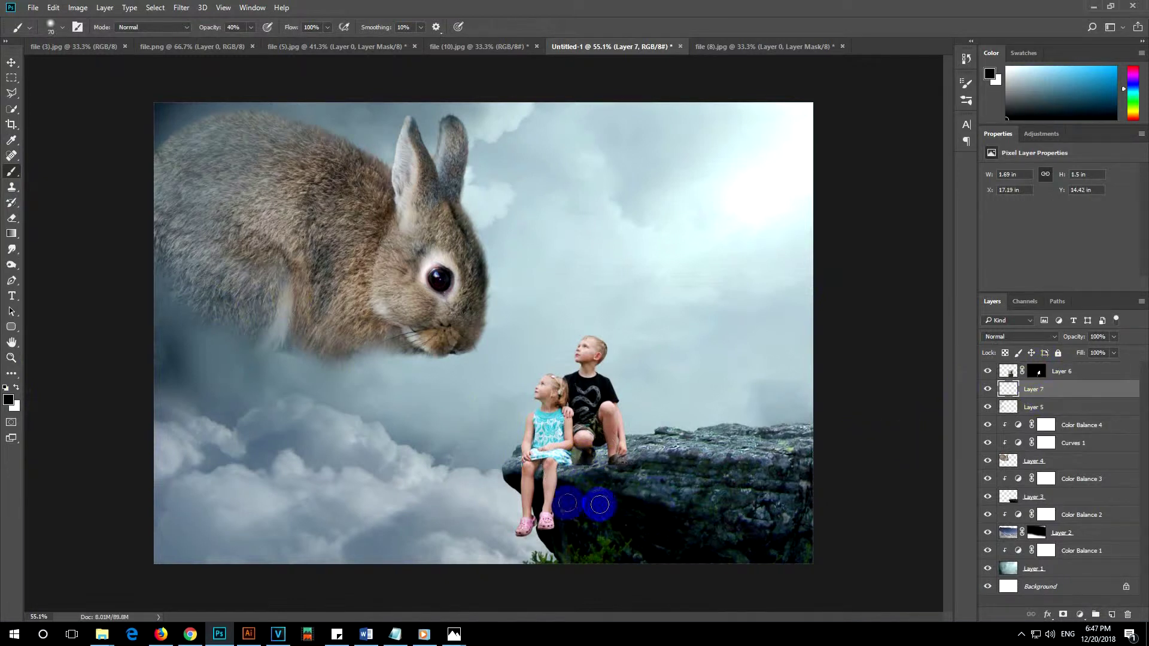
mouse_move(582, 467)
mouse_down()
mouse_move(610, 465)
mouse_move(532, 465)
mouse_up()
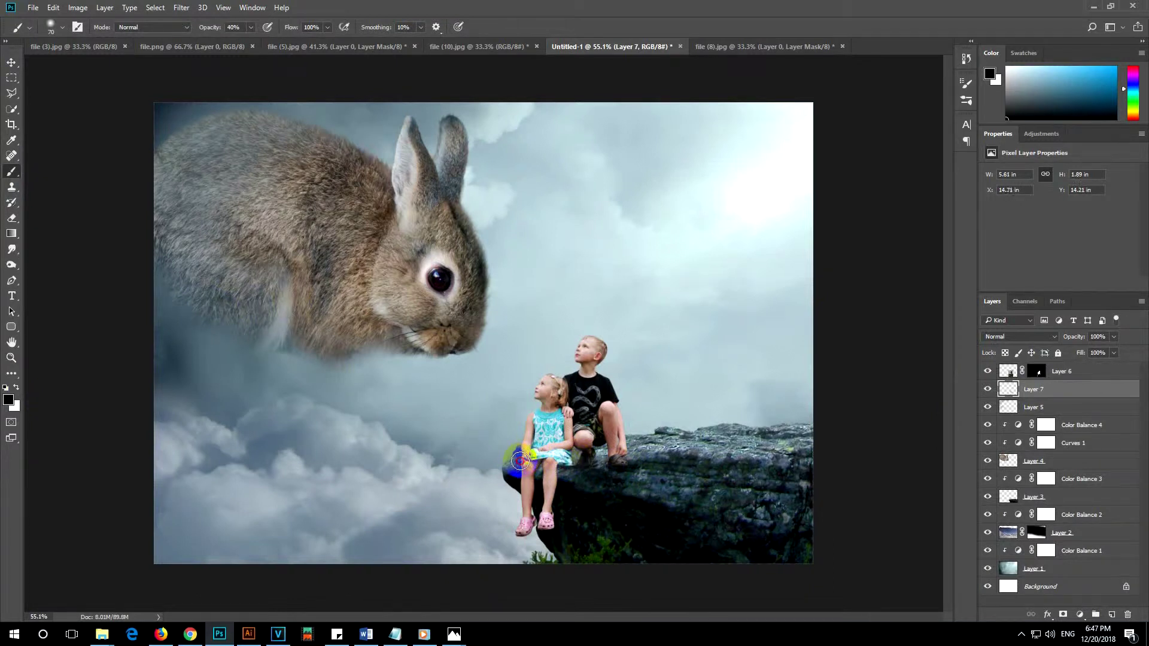
mouse_move(539, 465)
mouse_down()
mouse_move(516, 466)
mouse_move(615, 473)
mouse_up()
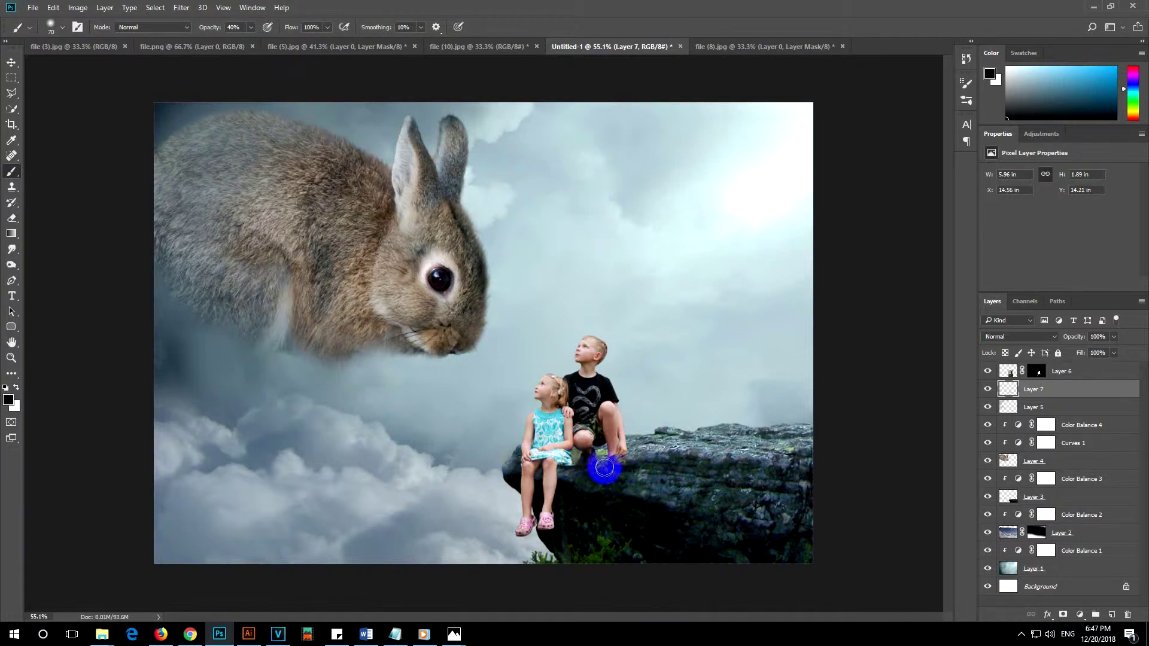
drag(616, 473, 667, 515)
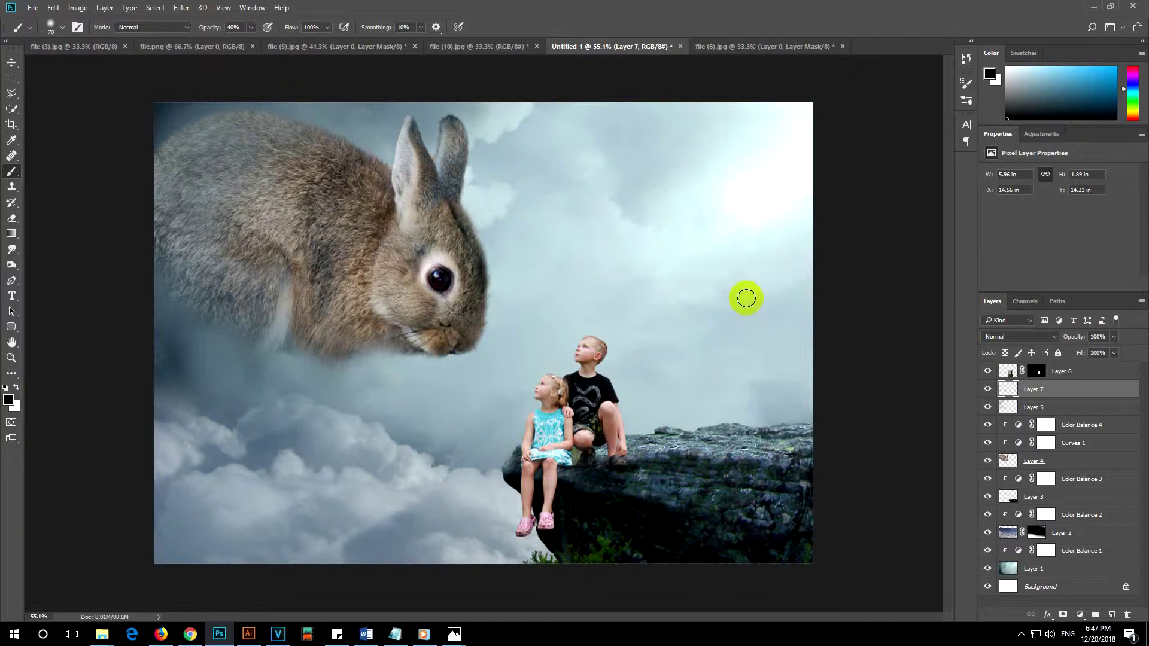
click(1085, 371)
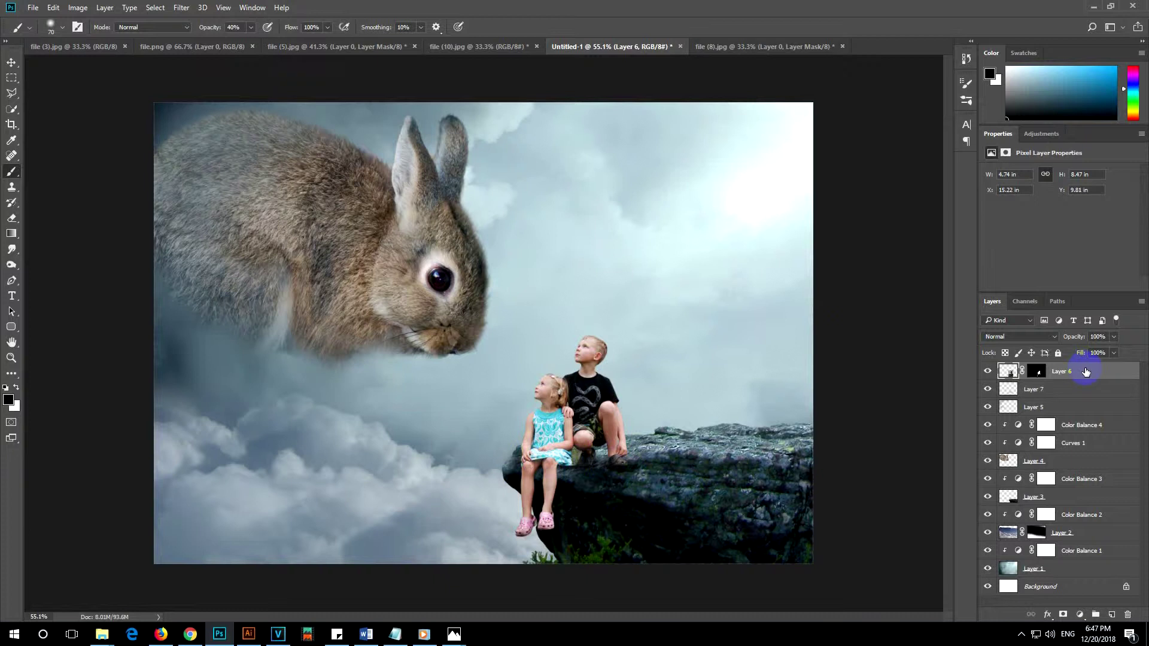
click(1080, 615)
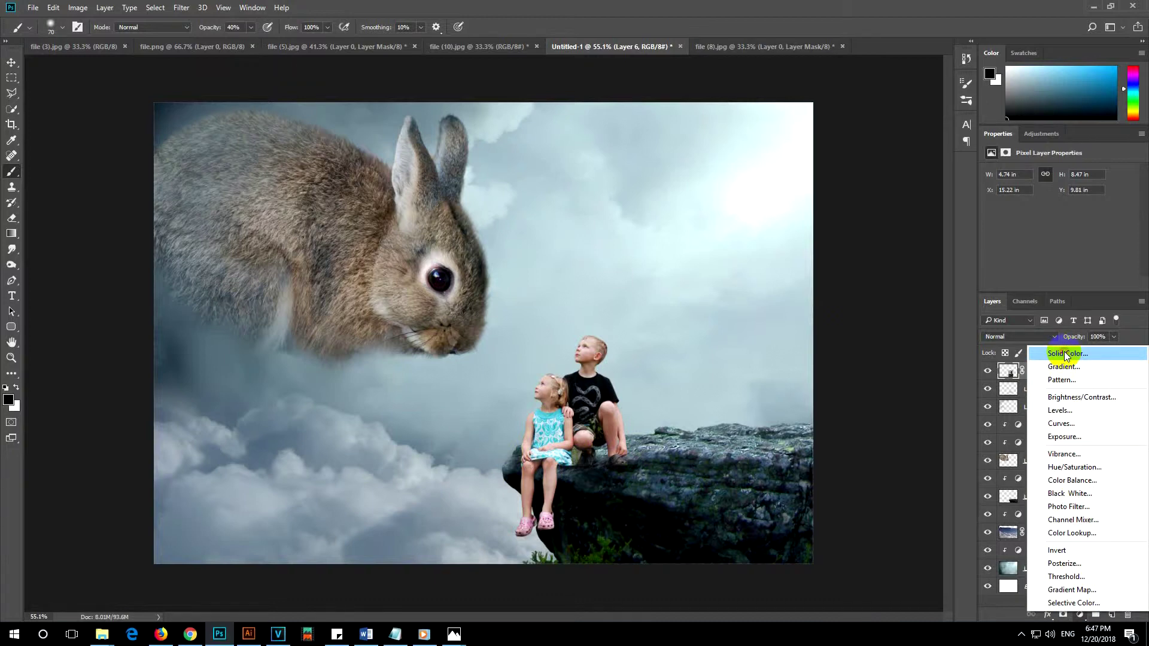
Add a Solid Color fill layer in a dark navy blue.
click(1066, 354)
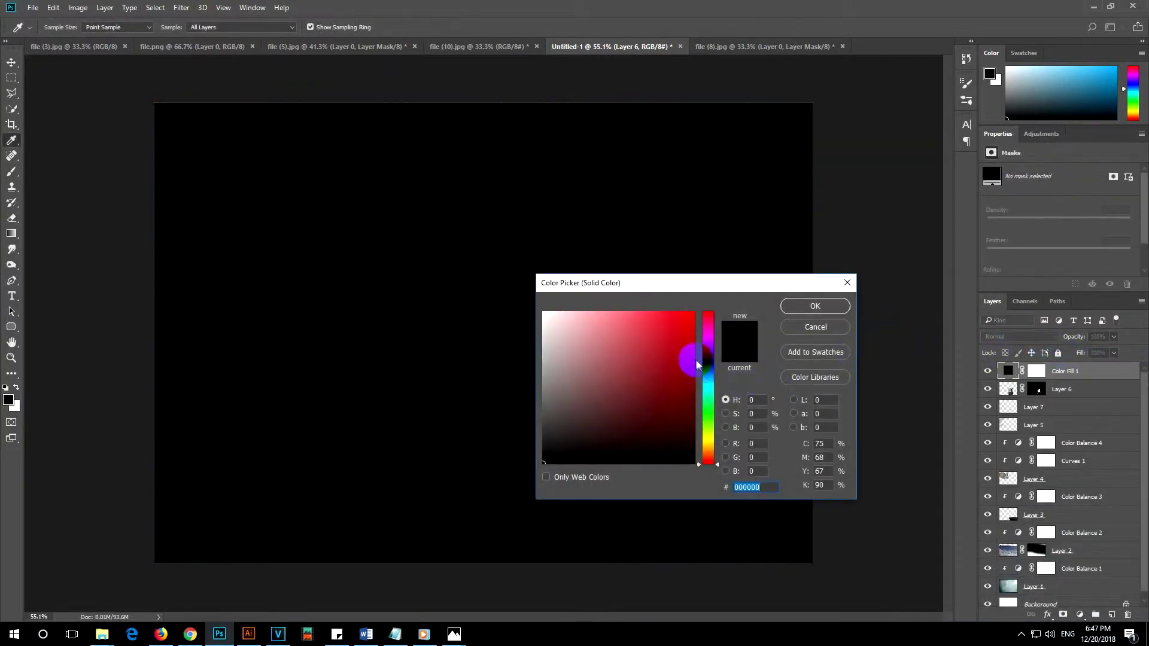
drag(697, 365, 699, 375)
drag(628, 416, 607, 424)
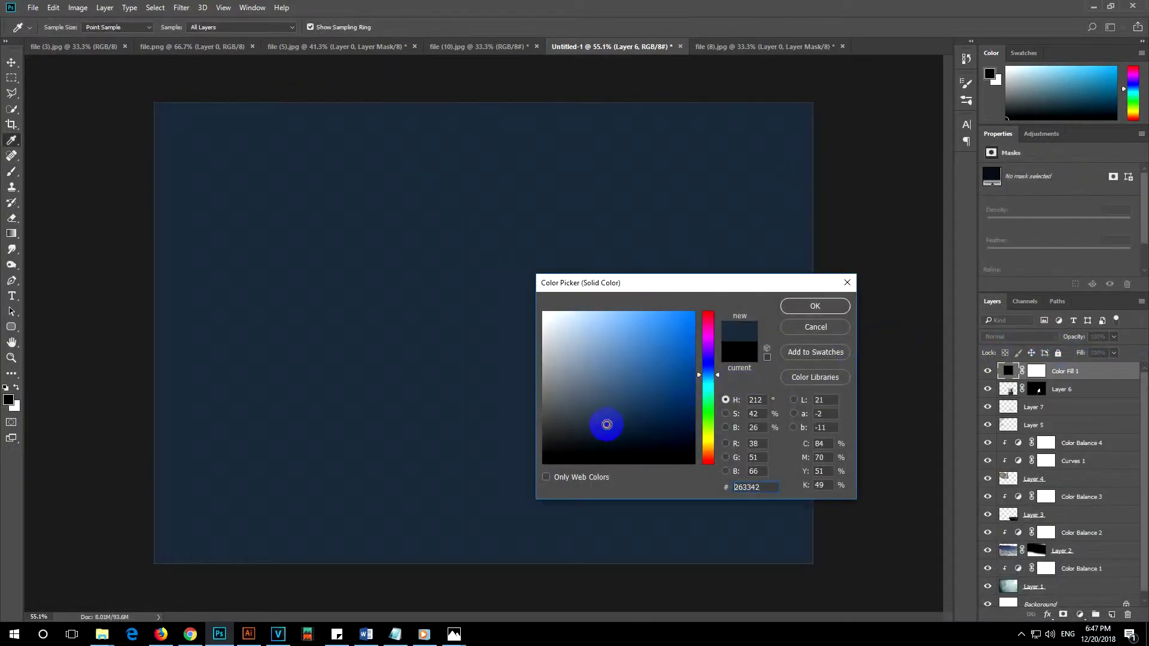
click(609, 408)
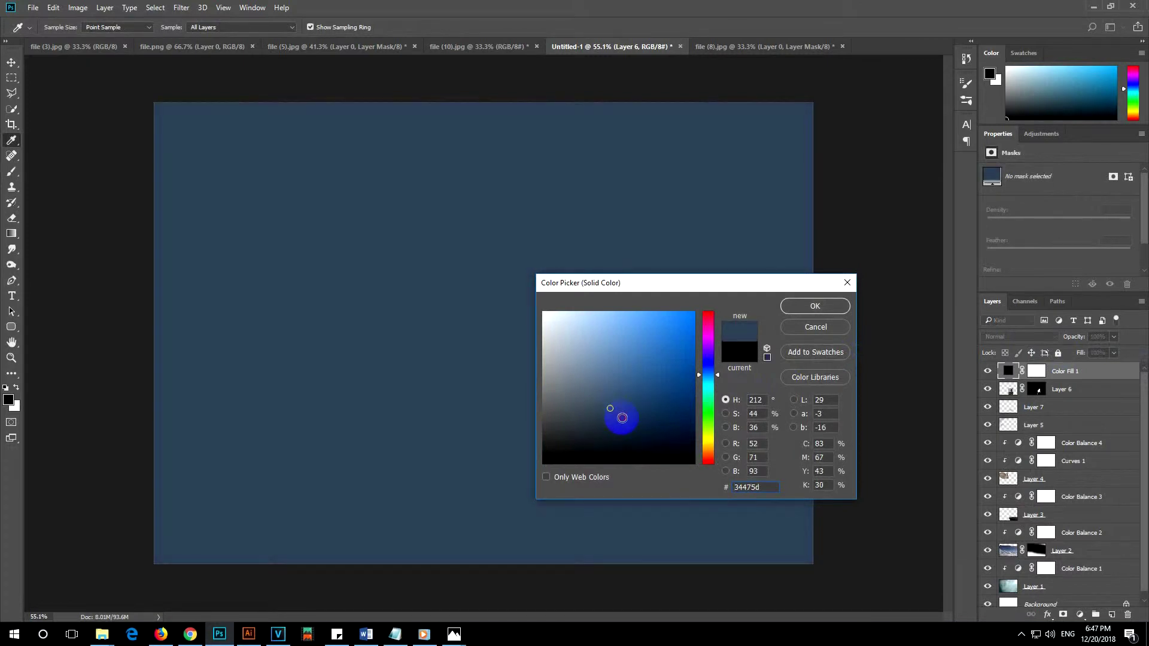
click(622, 418)
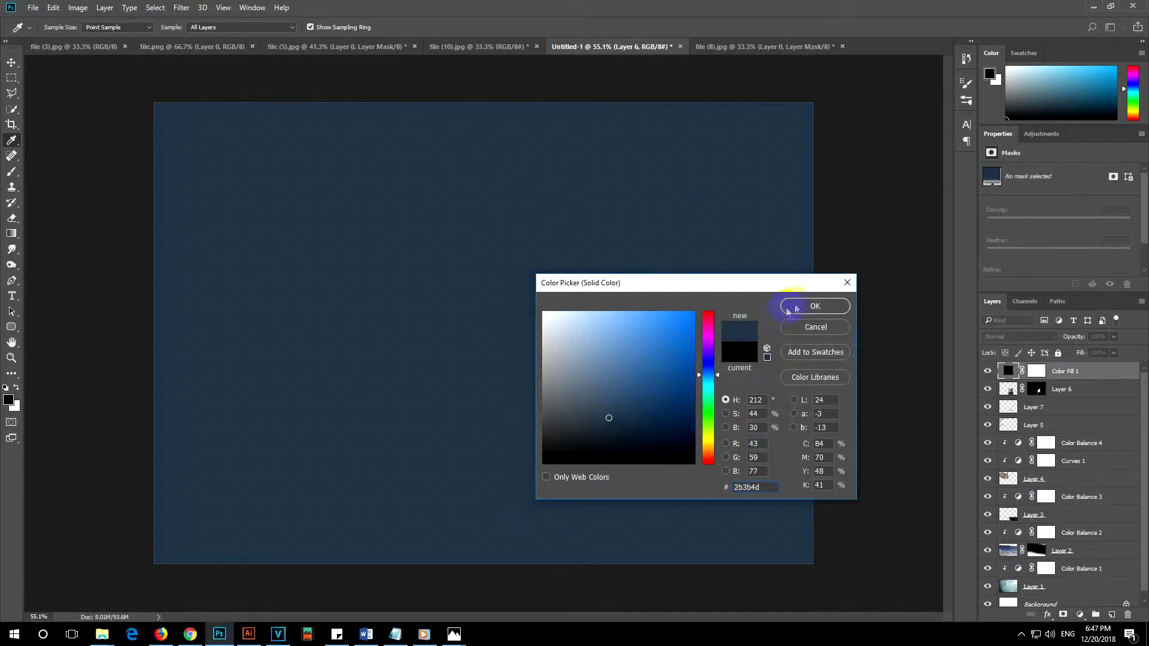
click(793, 303)
Lower the navy fill to 29% opacity and lighten its colour slightly.
drag(1113, 337, 1081, 353)
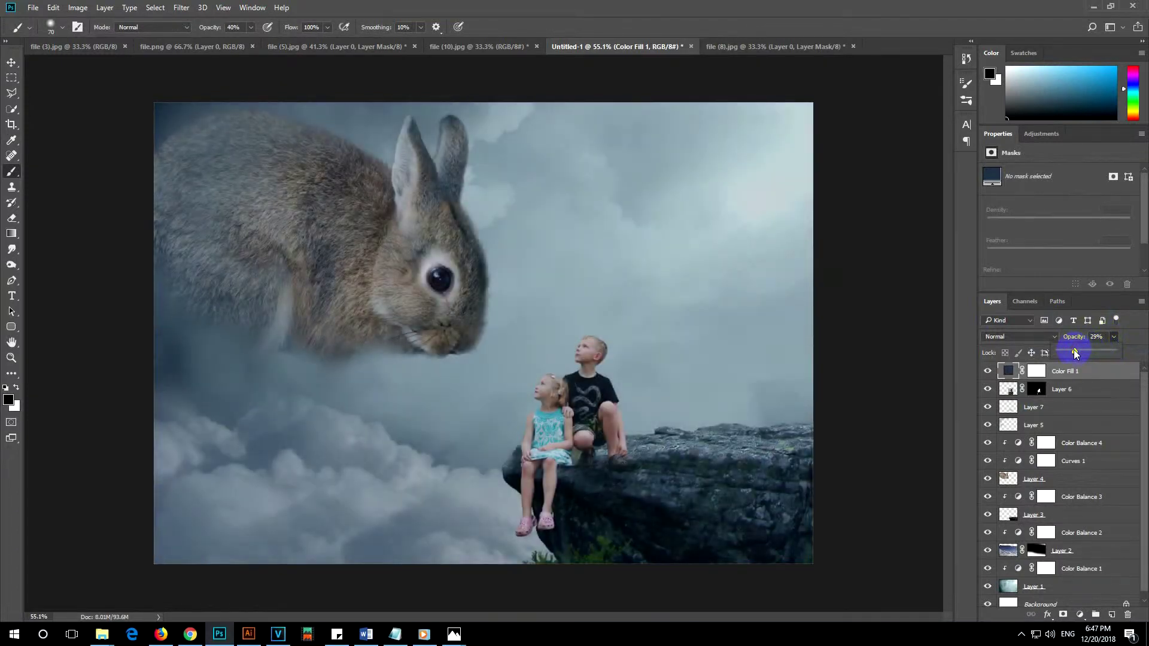
double_click(1008, 371)
drag(608, 419, 609, 414)
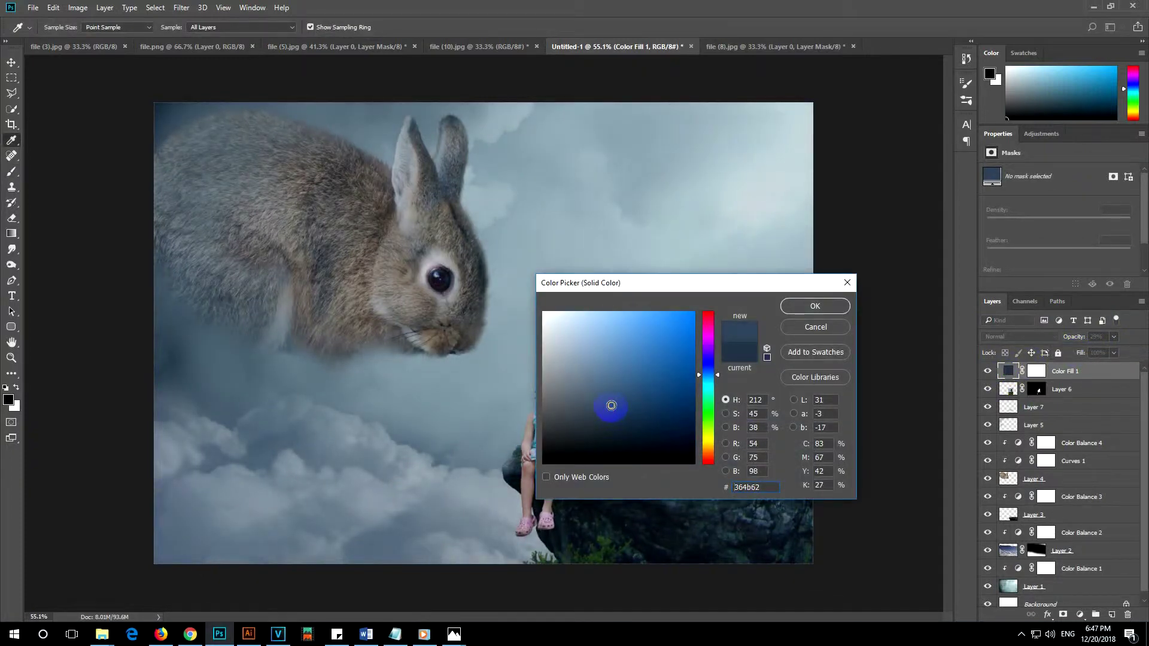
click(801, 307)
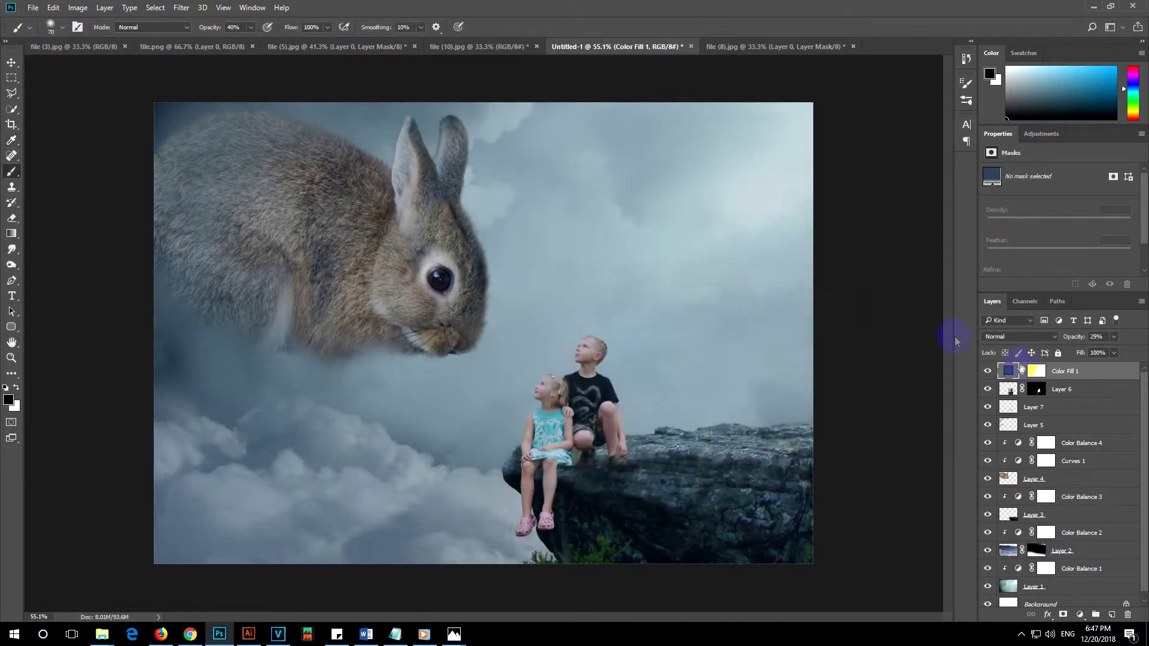
click(1029, 371)
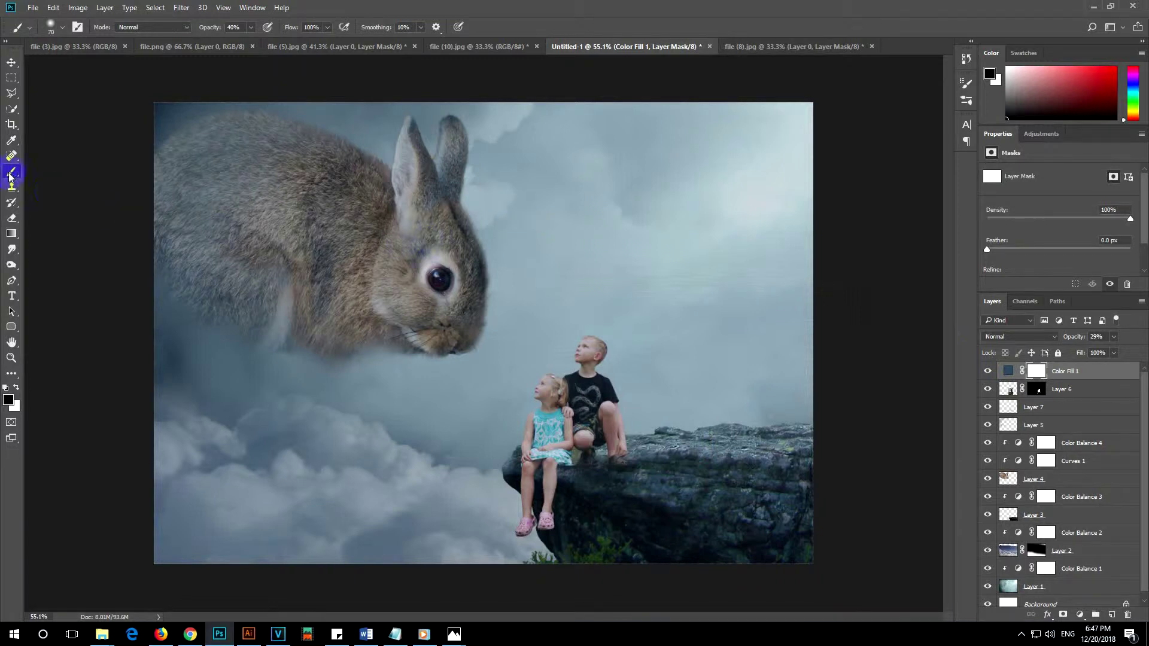
With a very large brush, mask the navy tint off the rabbit's eye and cheek.
drag(436, 275, 456, 313)
key(bracketright)
key(bracketright)
key(bracketright)
drag(549, 358, 598, 358)
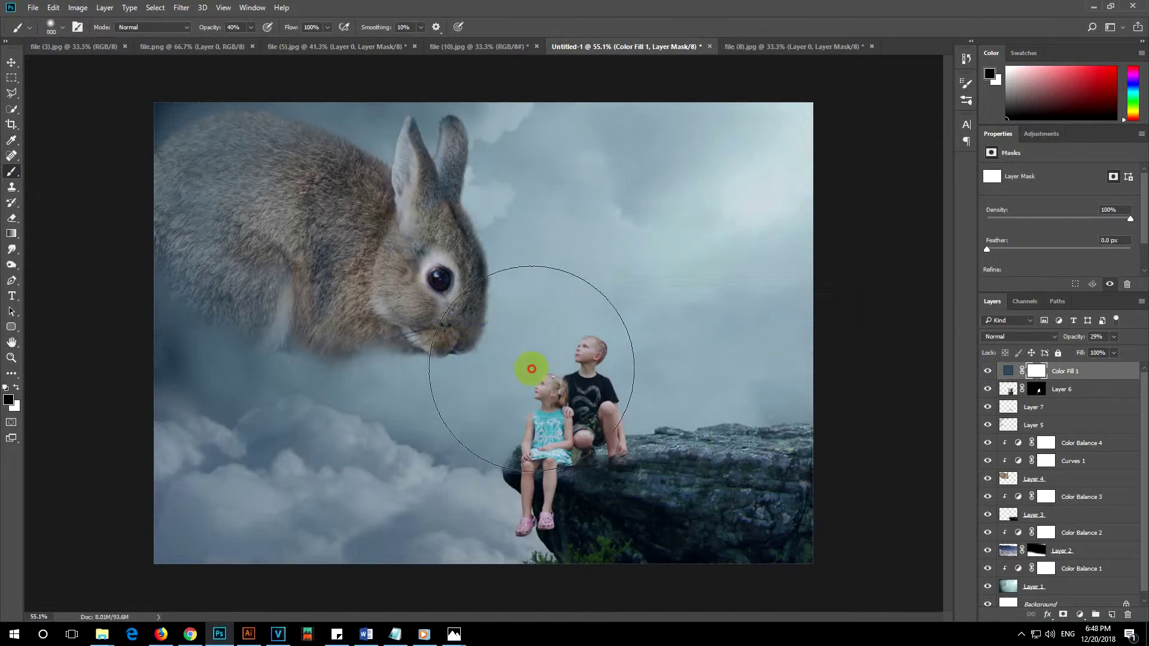
click(469, 273)
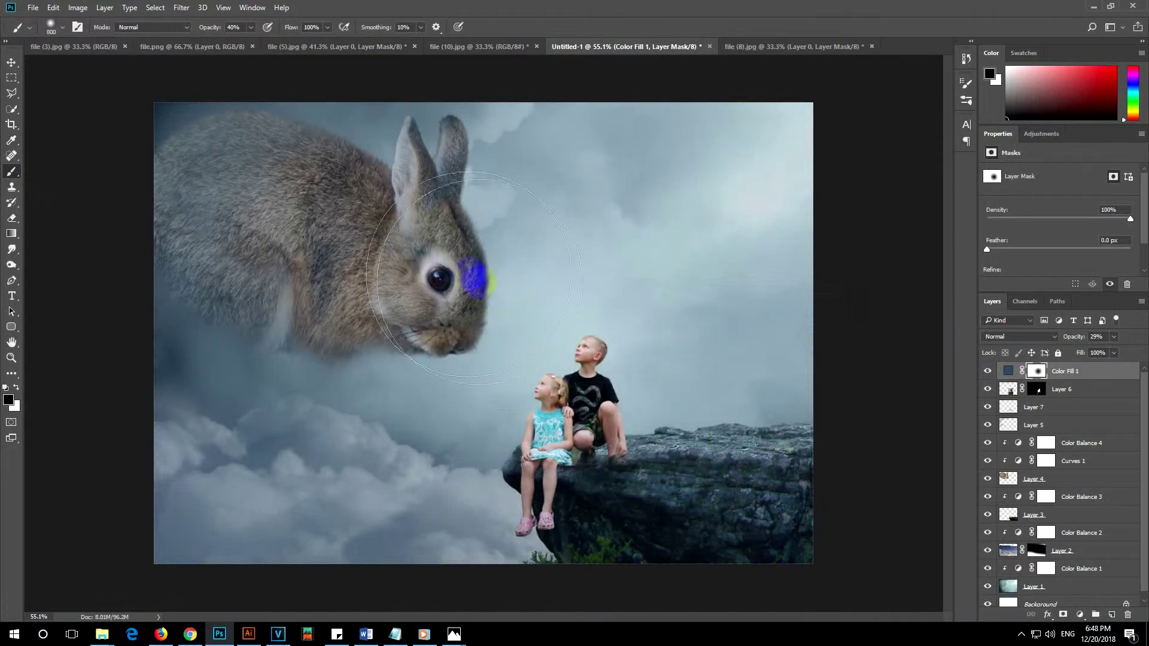
drag(470, 274, 477, 249)
click(400, 323)
Mask the navy tint off the boy and the upper-right sky.
click(585, 368)
mouse_move(584, 368)
mouse_down()
mouse_move(661, 359)
mouse_move(667, 341)
mouse_move(640, 287)
mouse_move(579, 264)
mouse_move(487, 256)
mouse_up()
mouse_move(712, 218)
mouse_down()
mouse_move(744, 178)
mouse_move(641, 243)
mouse_move(576, 344)
mouse_move(540, 435)
mouse_move(539, 420)
mouse_move(616, 417)
mouse_move(608, 385)
mouse_move(605, 398)
mouse_move(795, 328)
mouse_move(686, 244)
mouse_move(687, 213)
mouse_move(584, 218)
mouse_move(654, 364)
mouse_move(666, 341)
mouse_move(718, 359)
mouse_up()
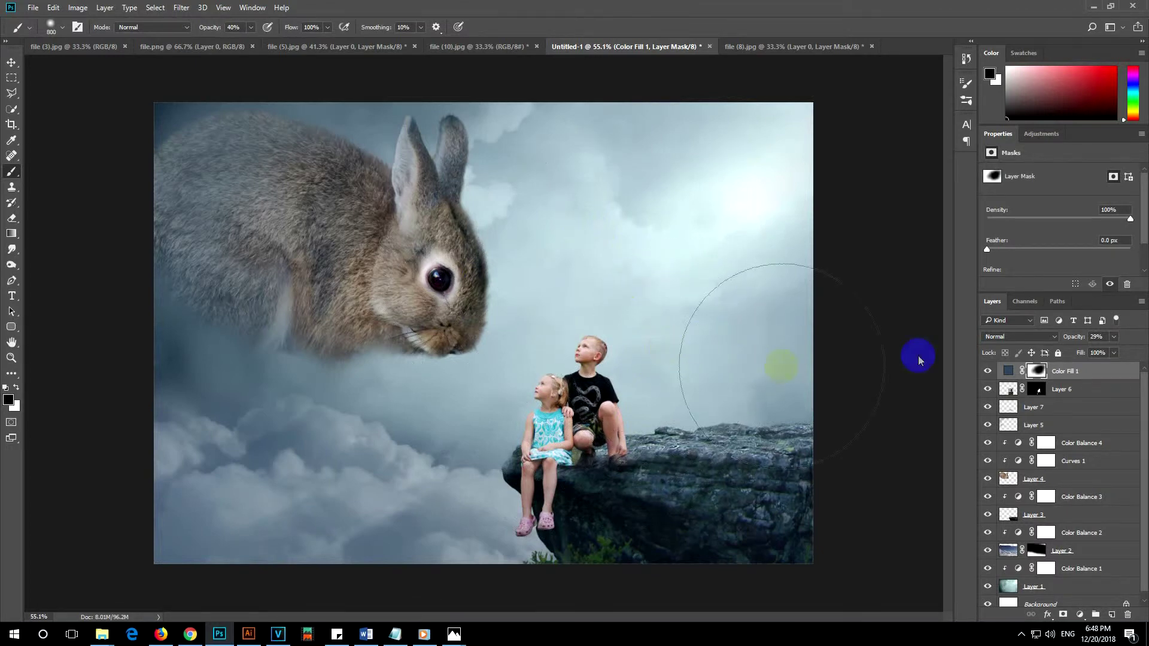
click(1075, 372)
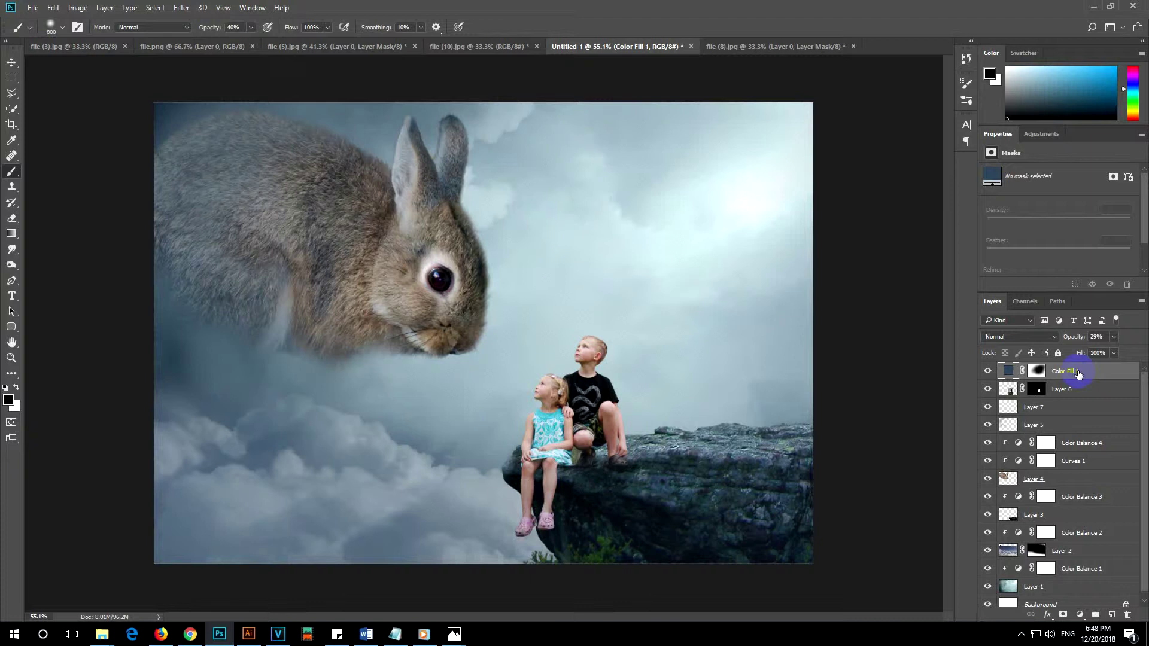
click(1079, 615)
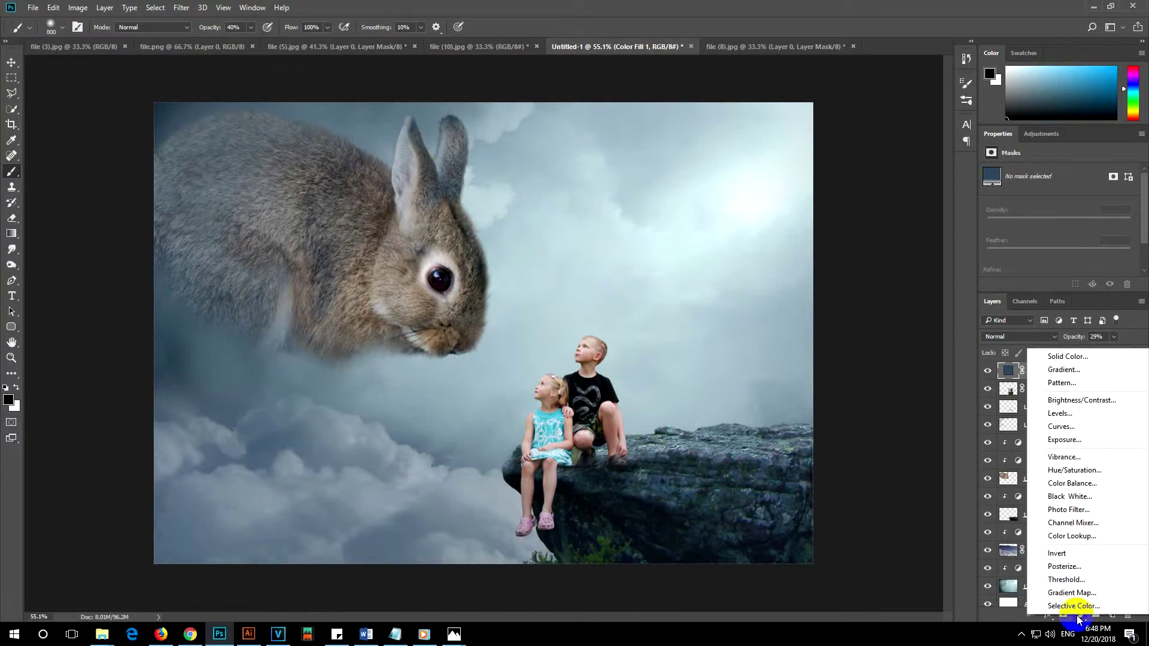
Add a Curves layer, moving the RGB black point and midtones to deepen contrast.
click(1073, 426)
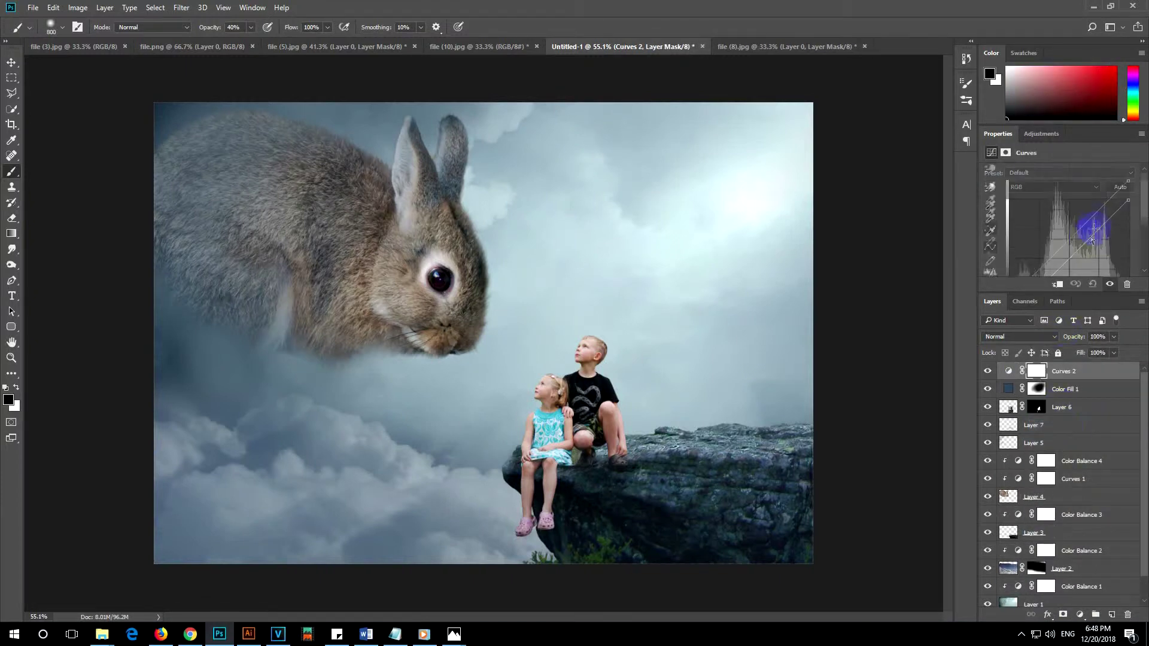
scroll(1035, 262, down, 2)
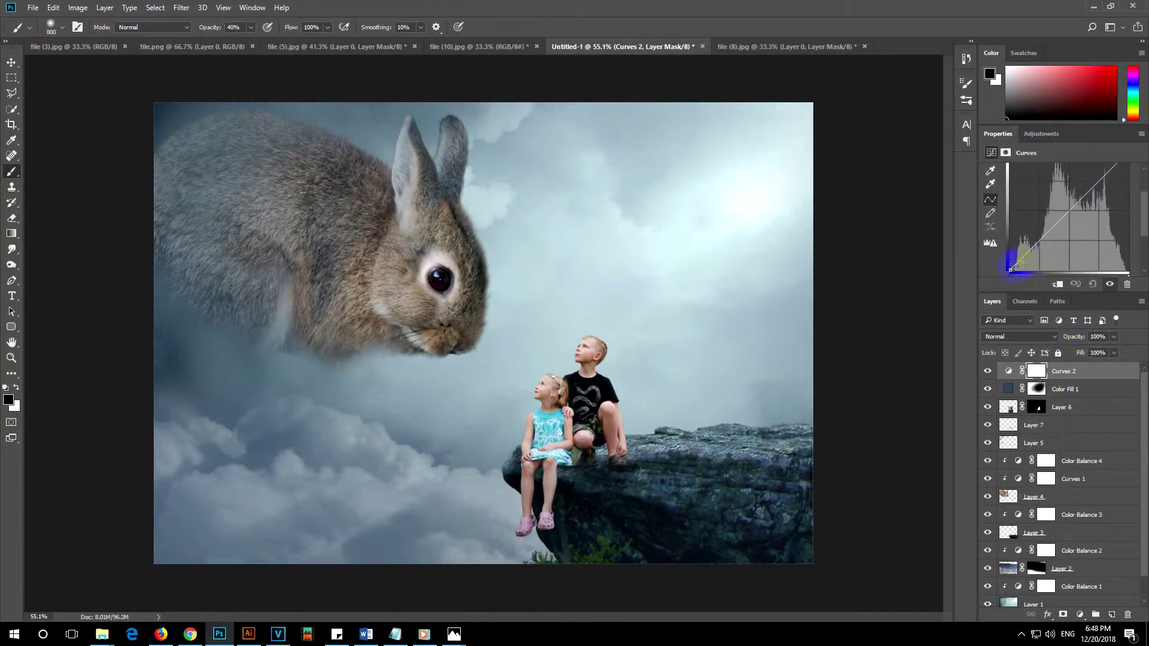
drag(1010, 269, 1009, 267)
click(1065, 216)
drag(1066, 216, 1070, 216)
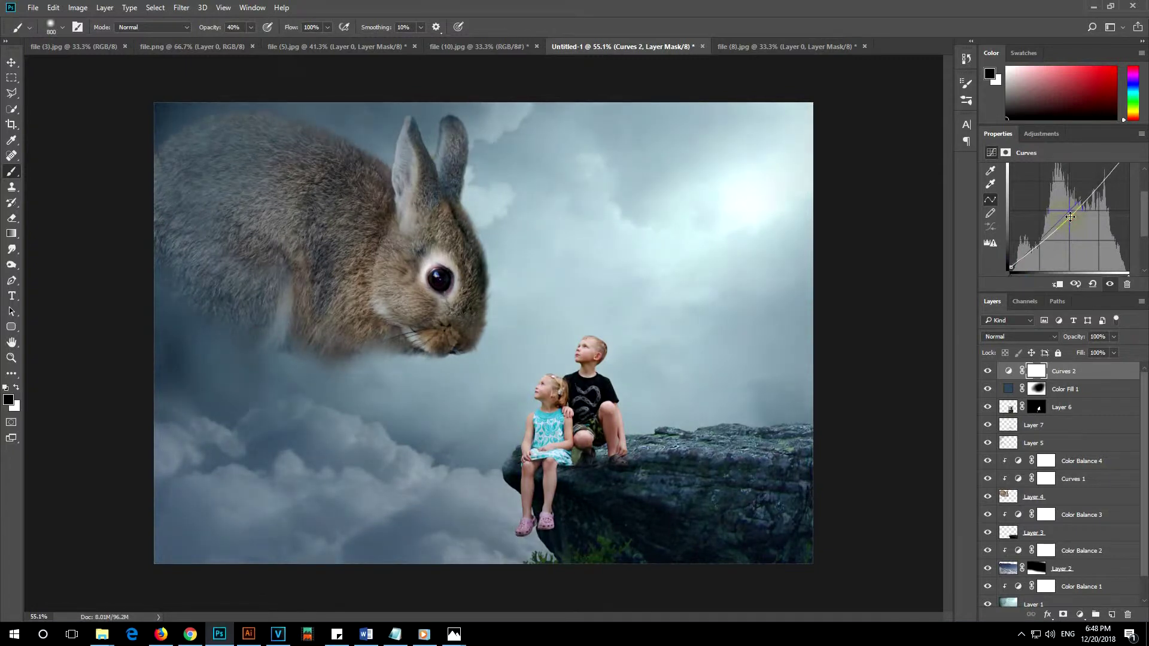
drag(1069, 216, 1070, 211)
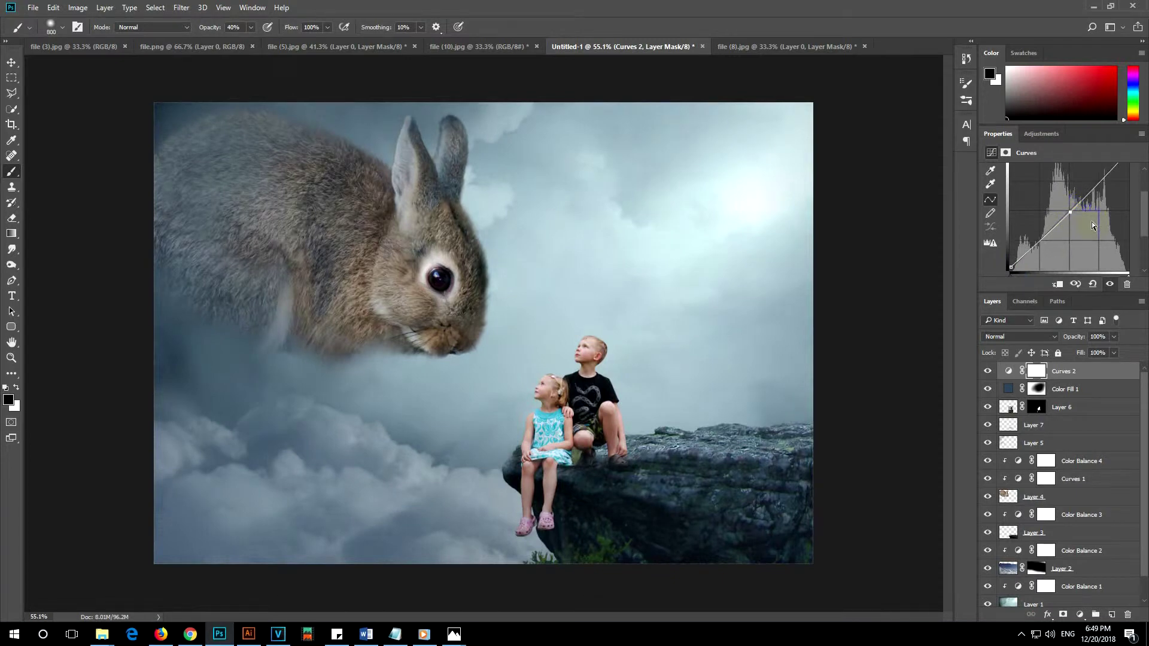
Adjust the Blue channel curve's shadow and highlight endpoints to shift the blue tones.
scroll(1083, 179, up, 2)
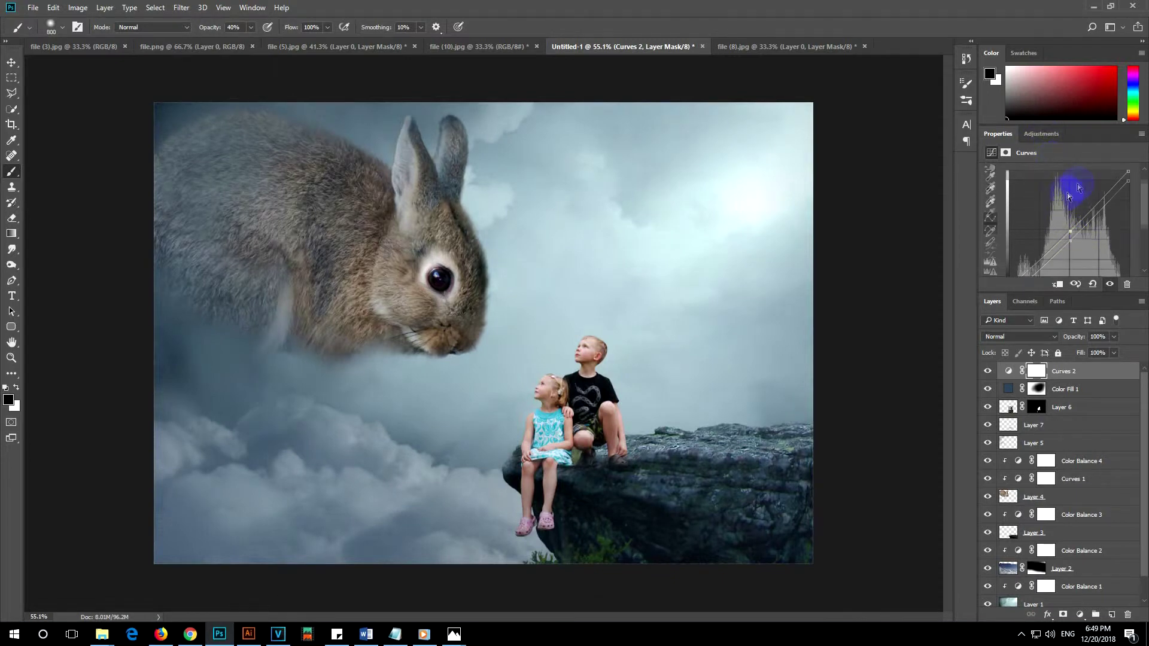
scroll(1083, 173, up, 1)
click(1076, 187)
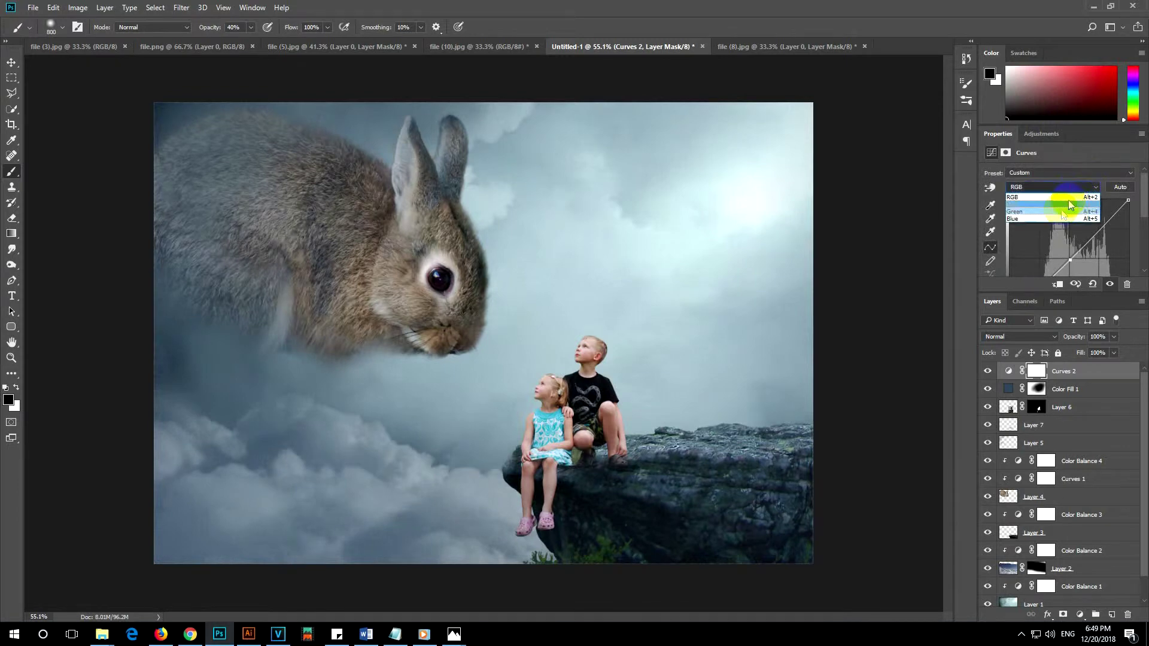
click(1058, 218)
scroll(1058, 227, down, 2)
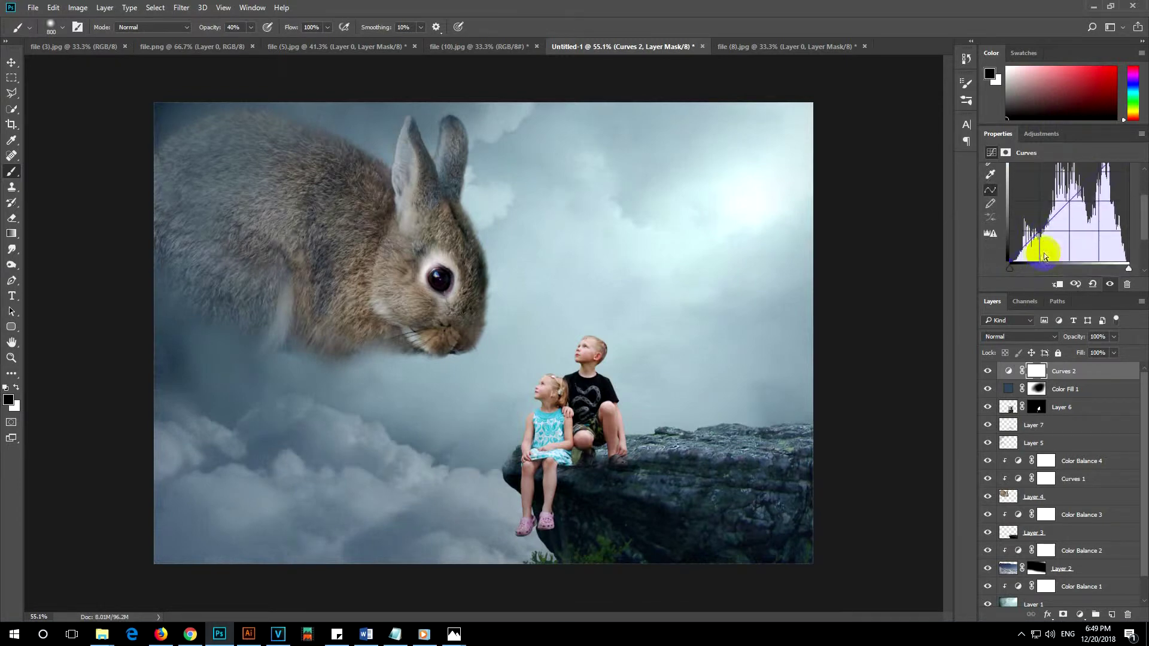
drag(1011, 260, 1018, 259)
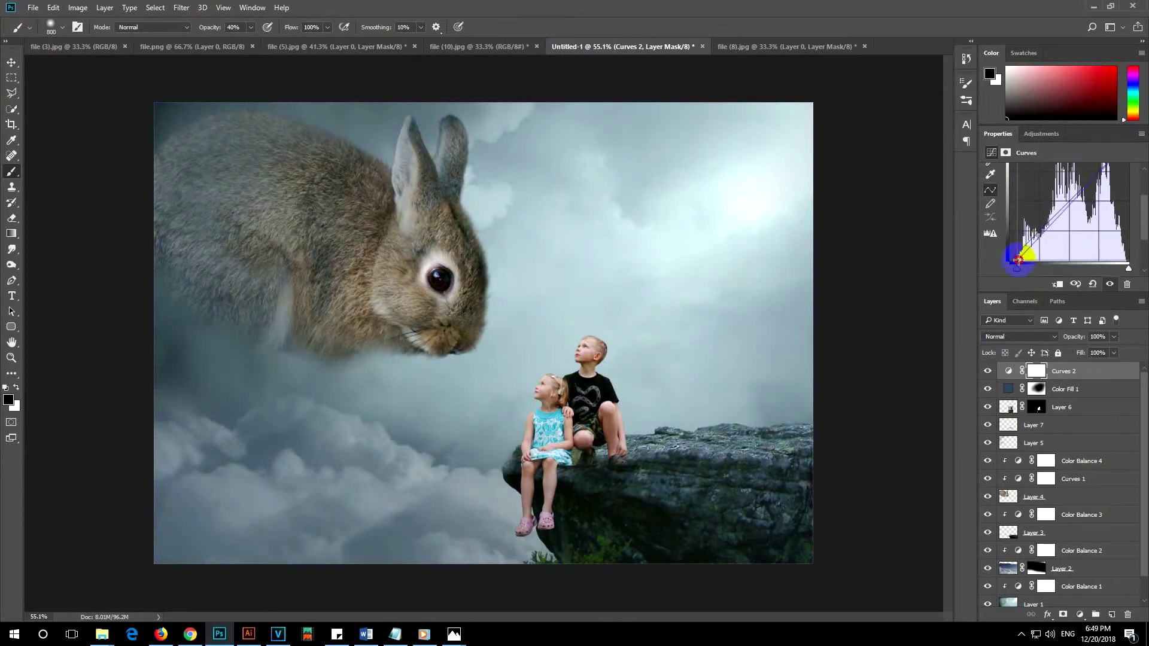
drag(1017, 259, 1018, 252)
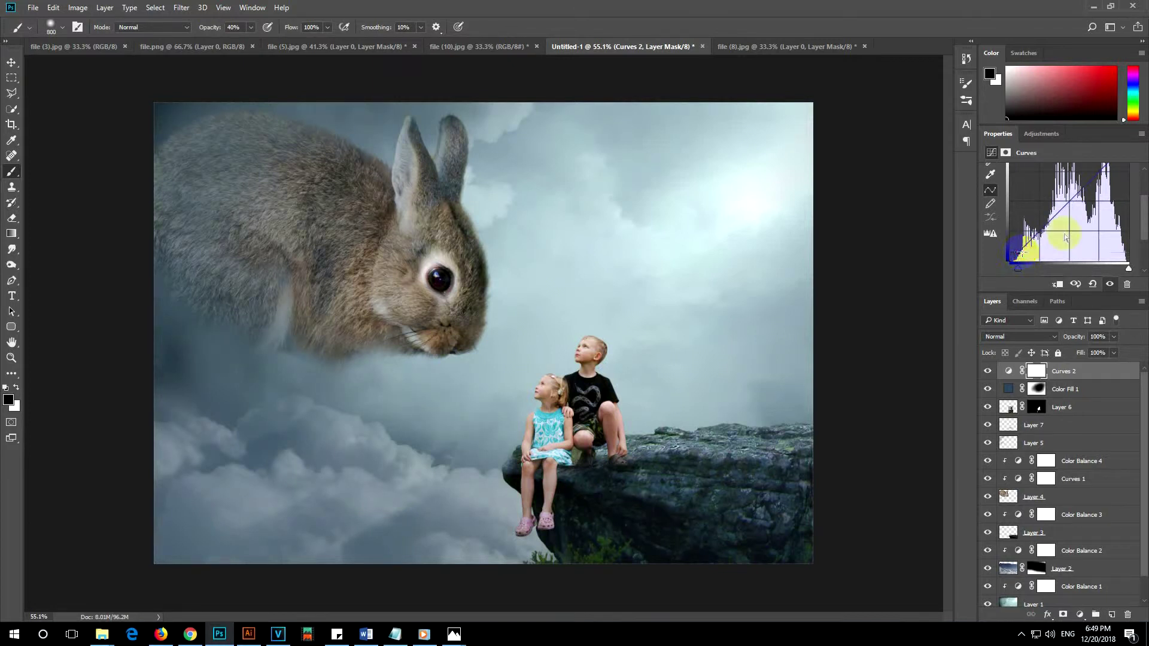
scroll(1102, 217, up, 2)
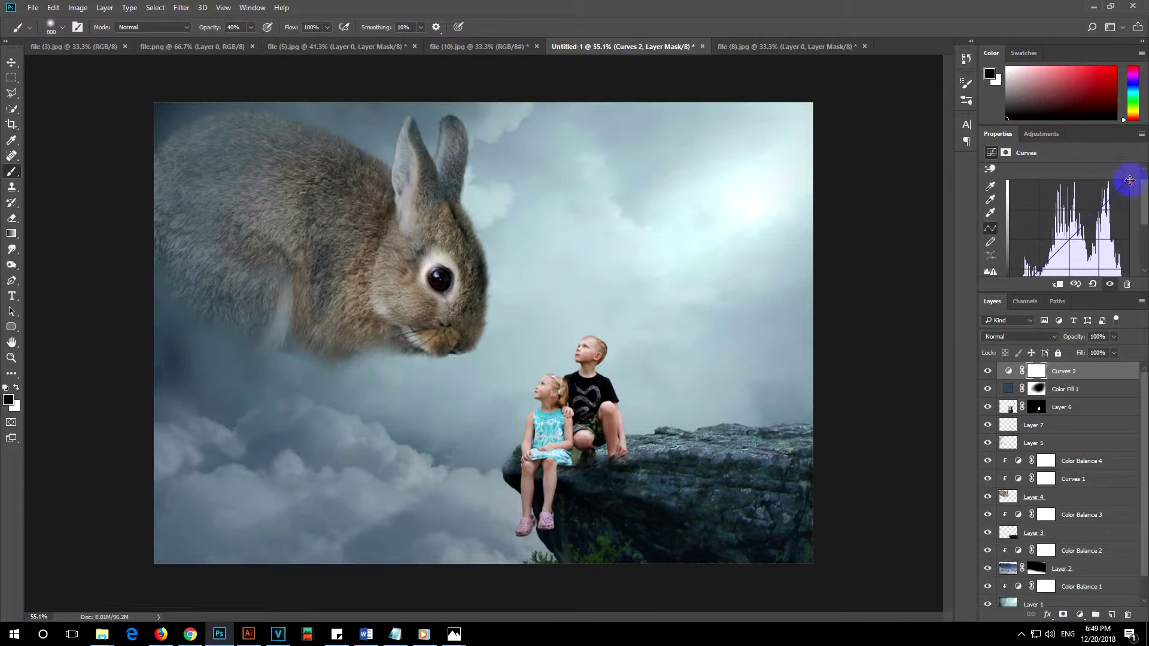
drag(1129, 180, 1128, 184)
click(1075, 372)
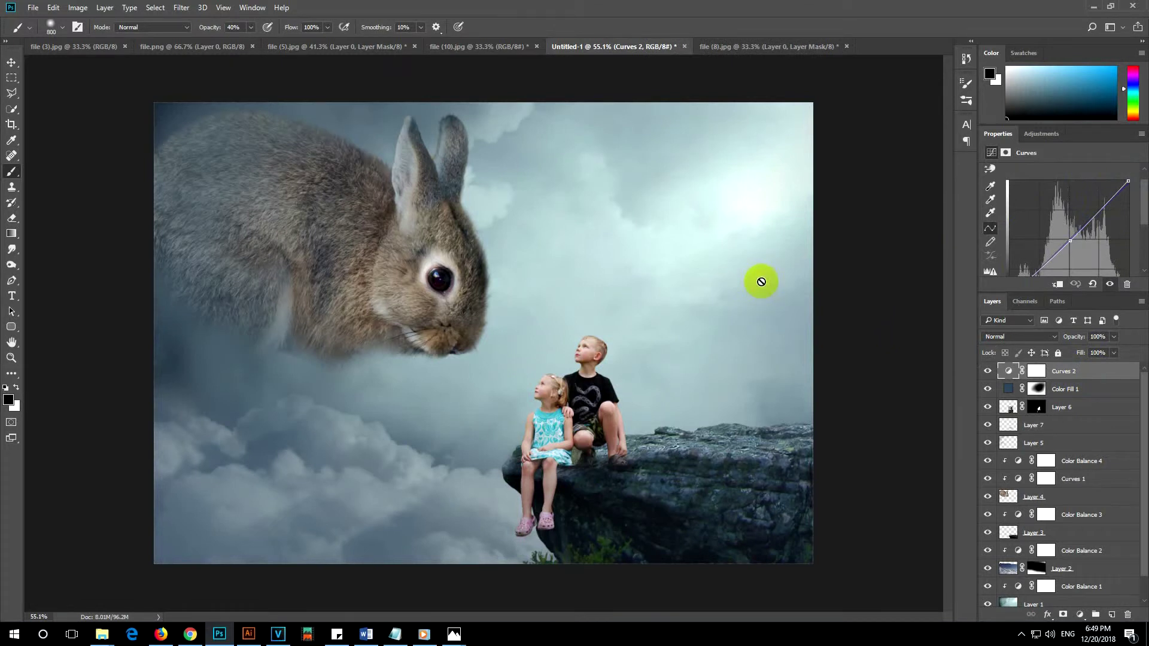
Add a new layer above Curves 2 and sample a light blue-grey sky colour as foreground.
click(1070, 369)
click(1093, 370)
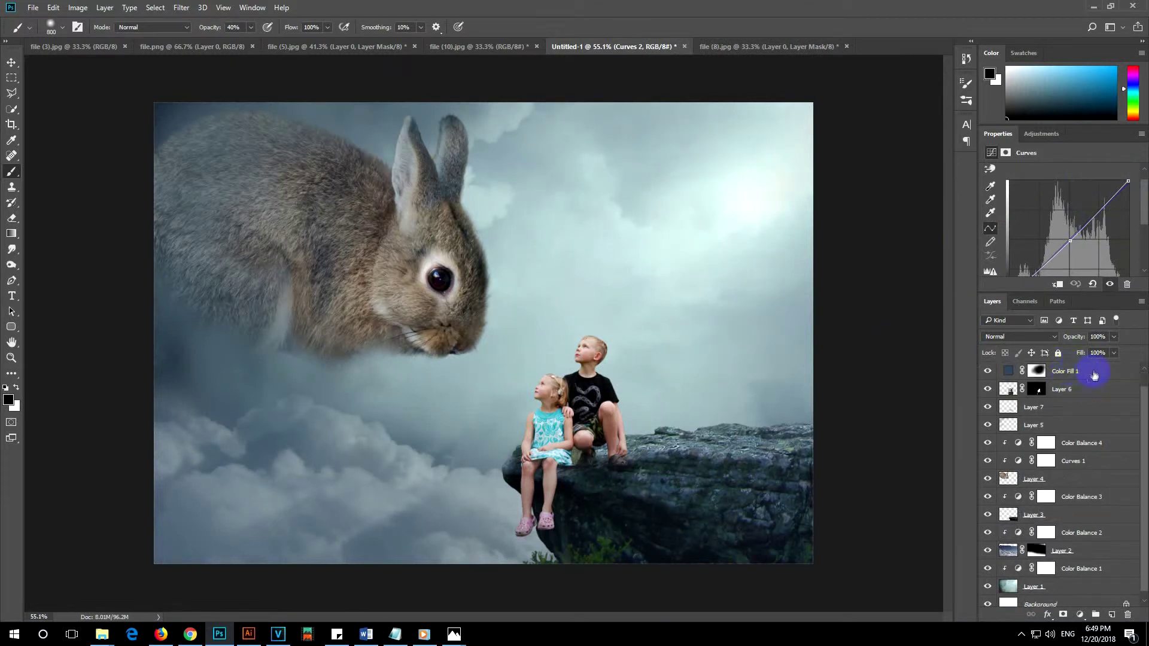
click(1111, 616)
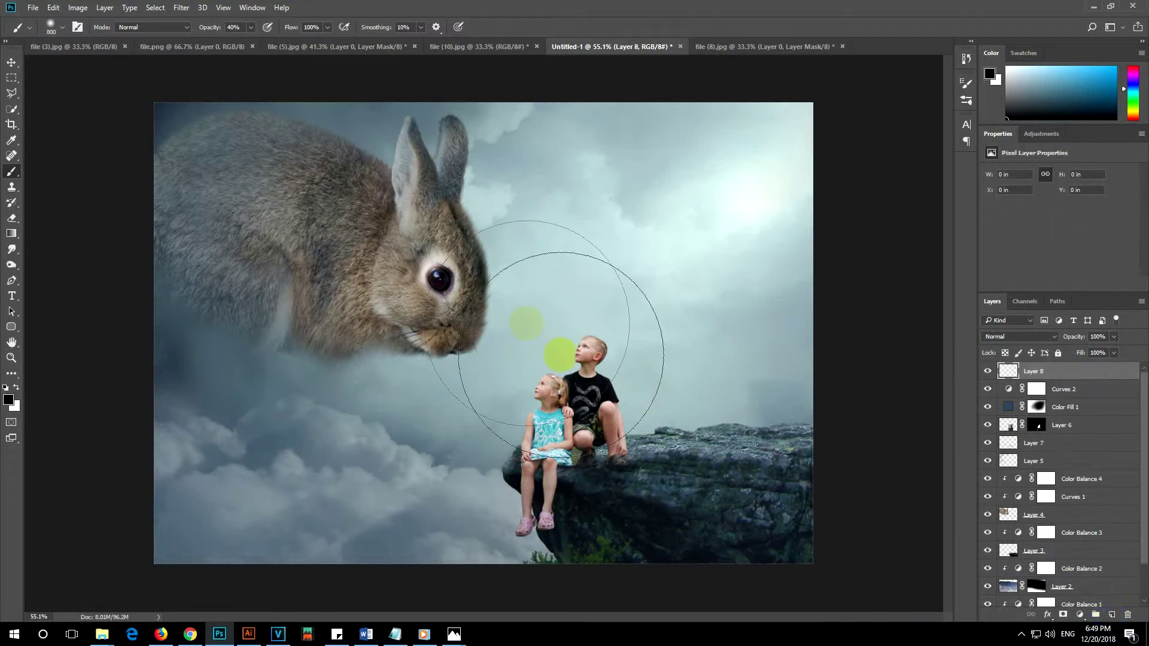
mouse_move(254, 335)
mouse_down()
mouse_move(164, 338)
mouse_move(10, 175)
mouse_up()
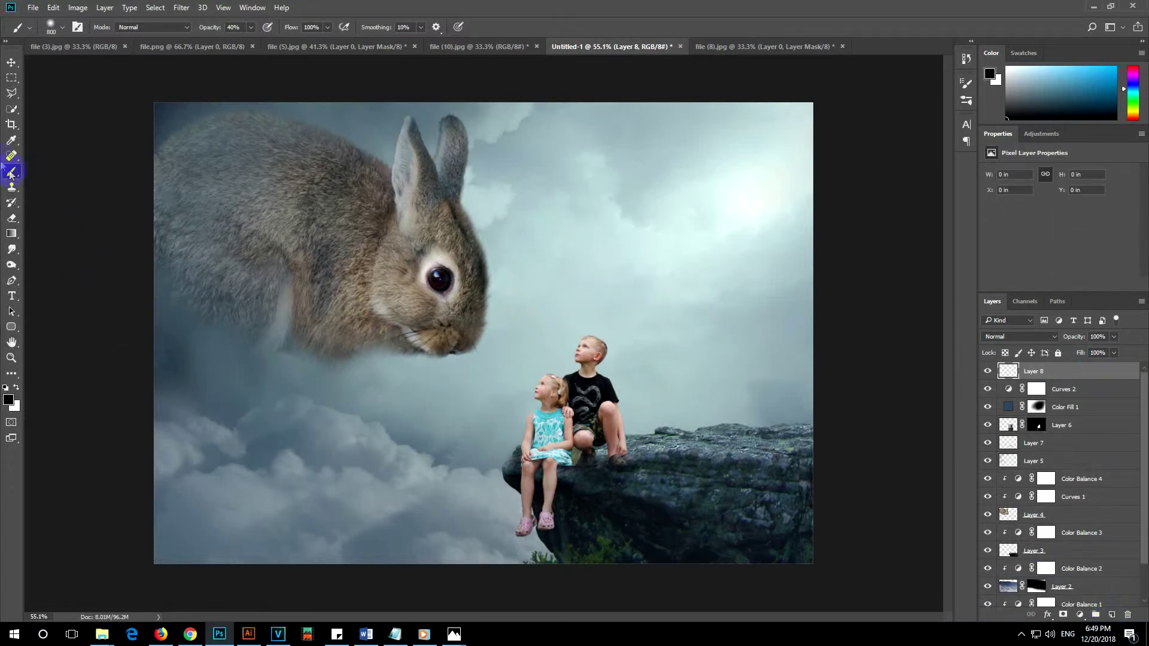
click(8, 400)
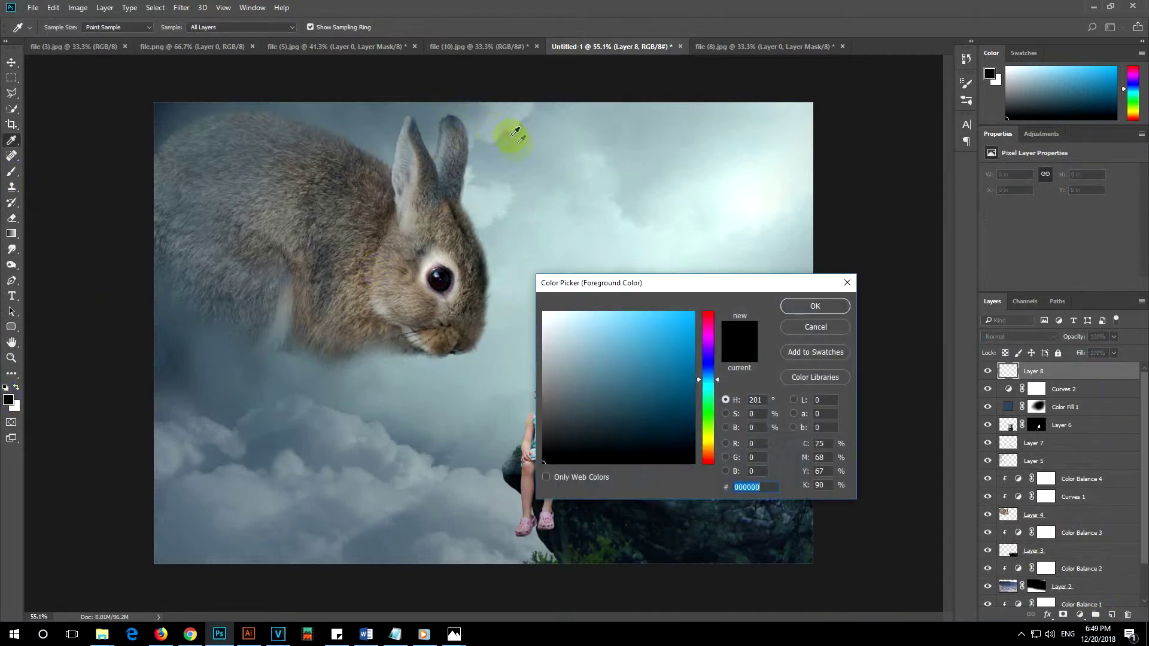
click(551, 192)
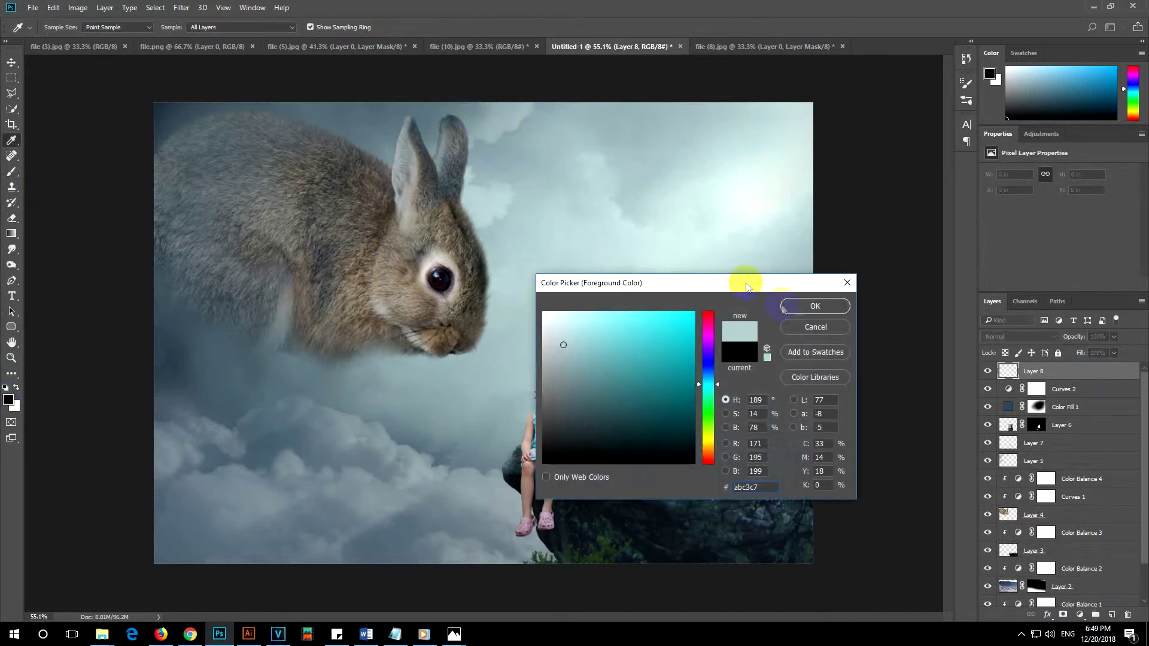
click(813, 305)
key(b)
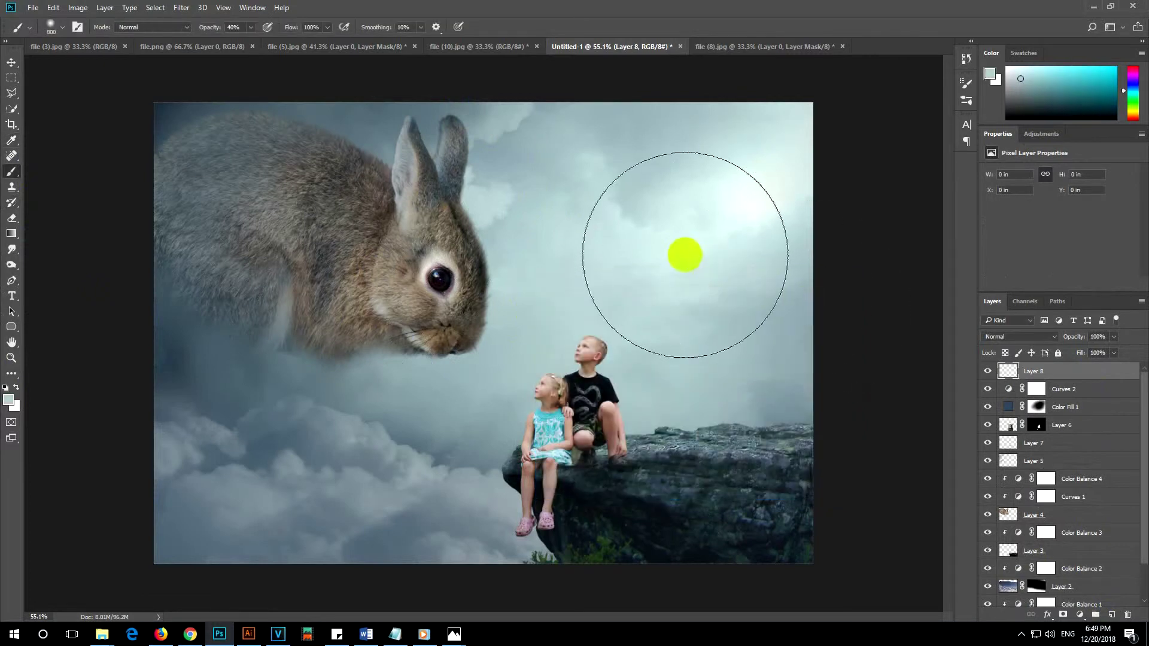
Paint soft light over the sky around the children and blend the layer as Screen.
drag(674, 259, 599, 316)
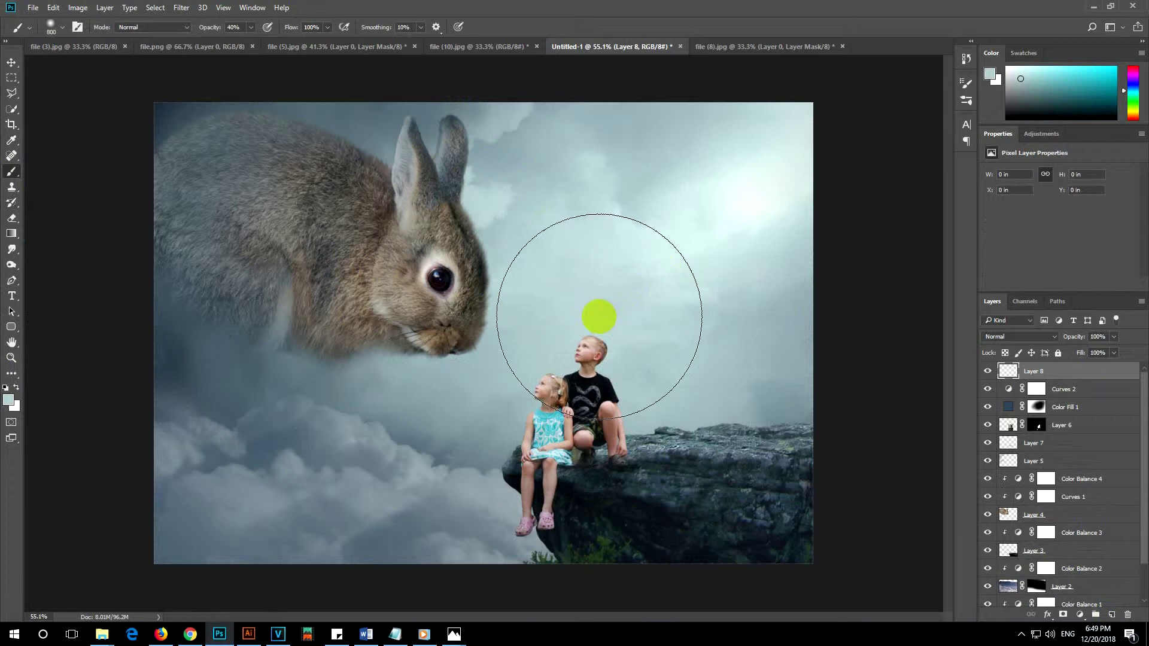
drag(599, 316, 553, 274)
mouse_move(536, 249)
mouse_down()
mouse_move(641, 260)
mouse_move(559, 365)
mouse_up()
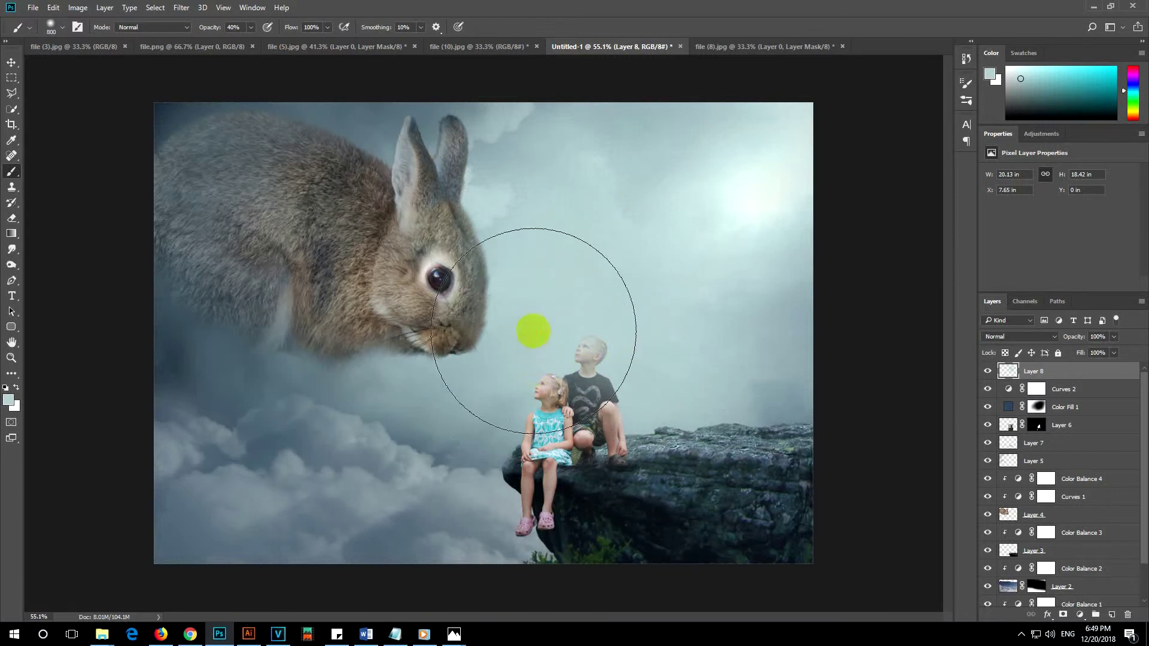
drag(559, 365, 700, 231)
click(1017, 338)
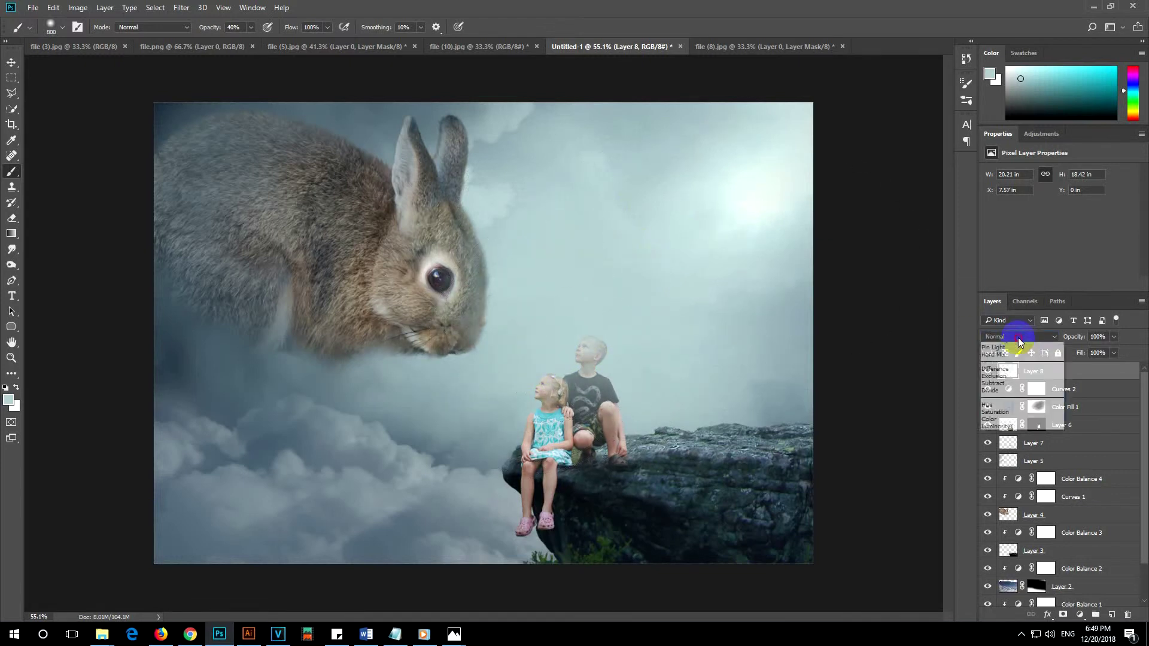
click(1010, 418)
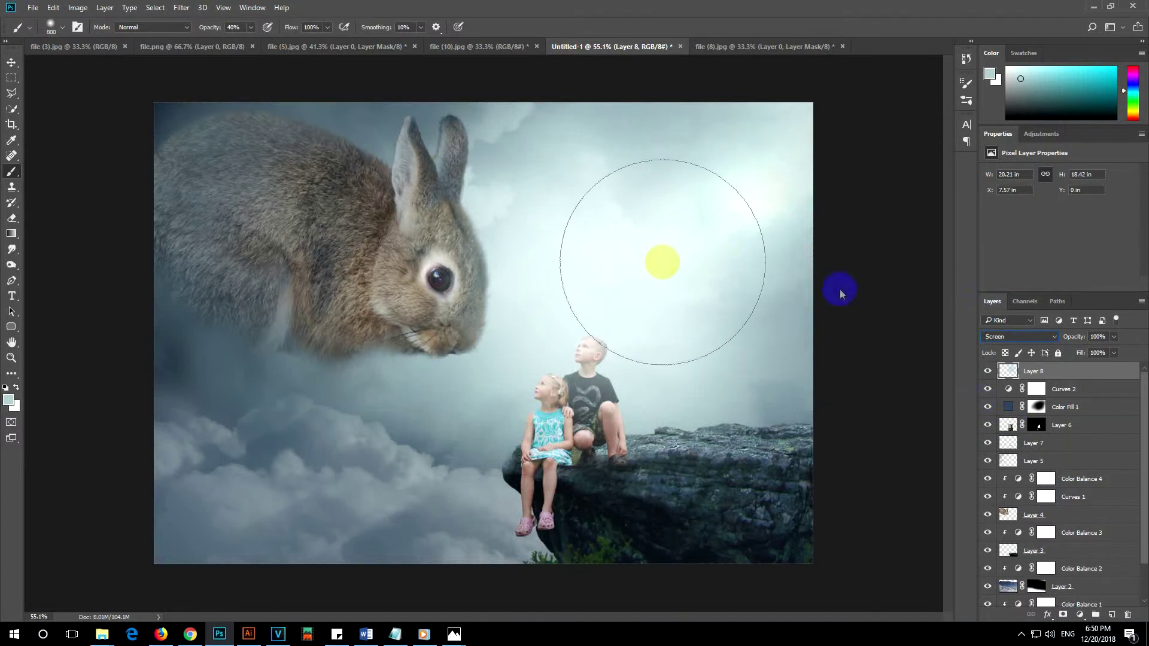
click(12, 63)
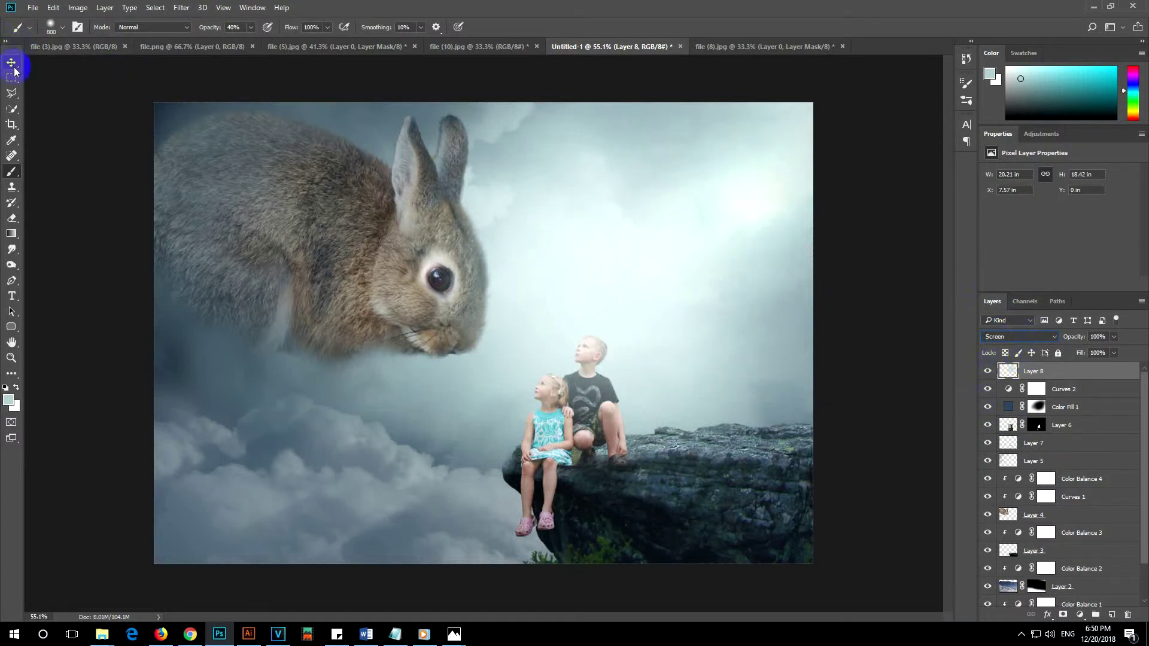
Shift the Layer 8 glow up and to the right.
drag(618, 283, 635, 273)
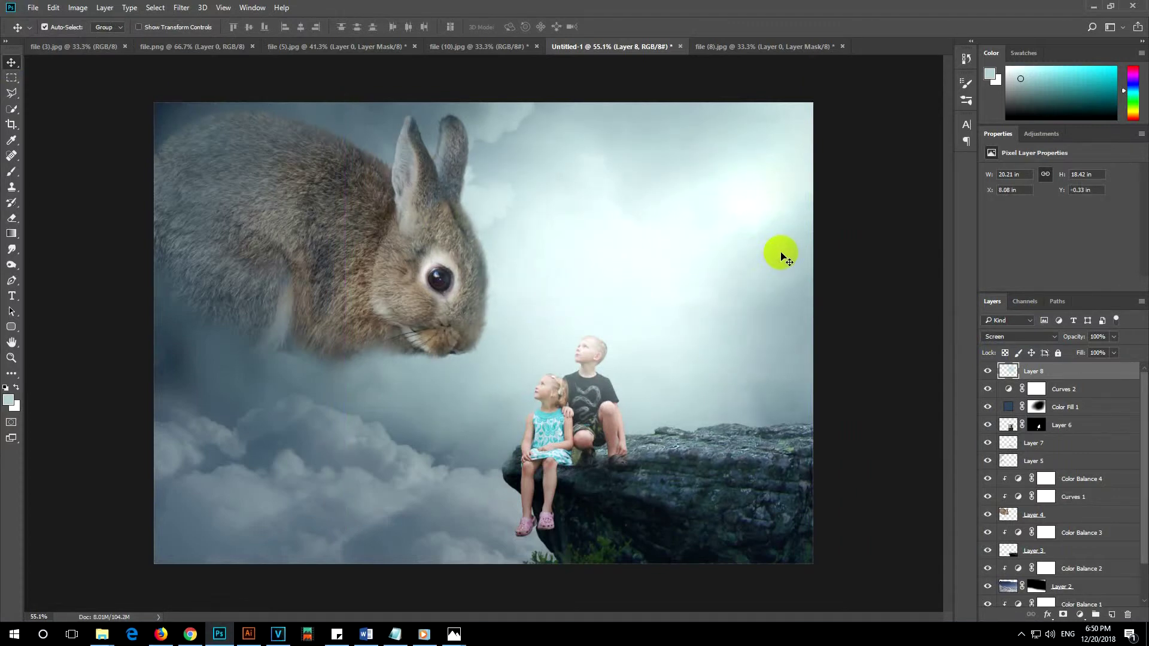
mouse_move(779, 256)
mouse_down()
mouse_move(713, 272)
mouse_move(704, 264)
mouse_up()
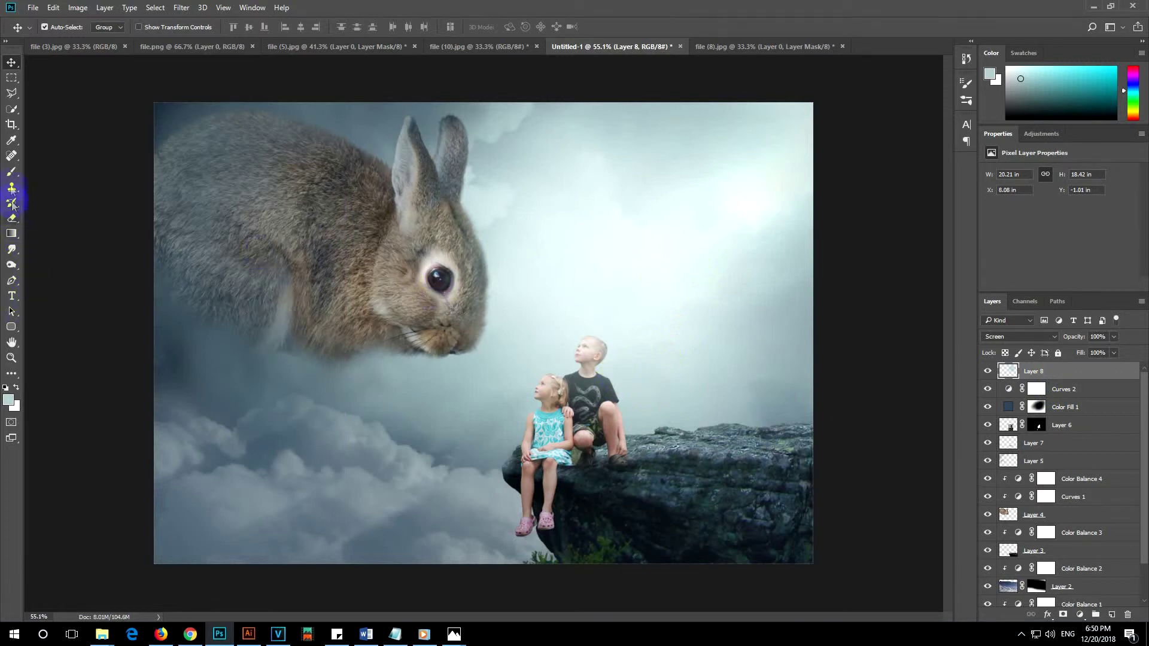
click(11, 172)
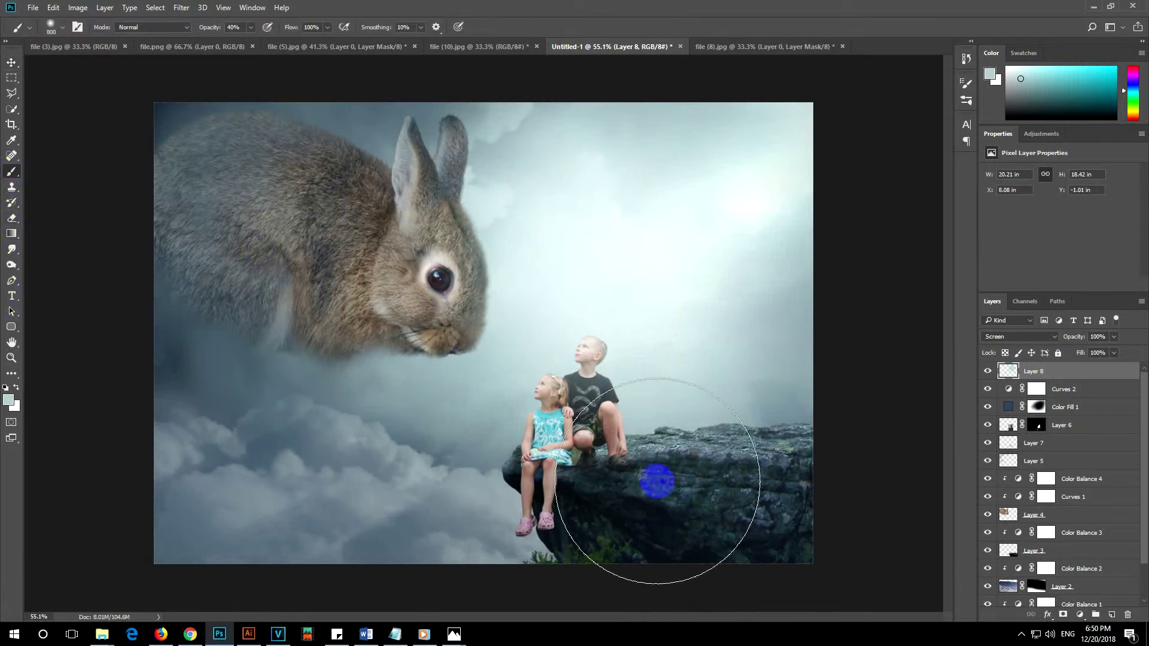
key(bracketleft)
key(bracketleft)
key(bracketleft)
Repaint soft light across the rock, the clouds by the girl's feet, and the upper-right sky.
drag(628, 469, 616, 474)
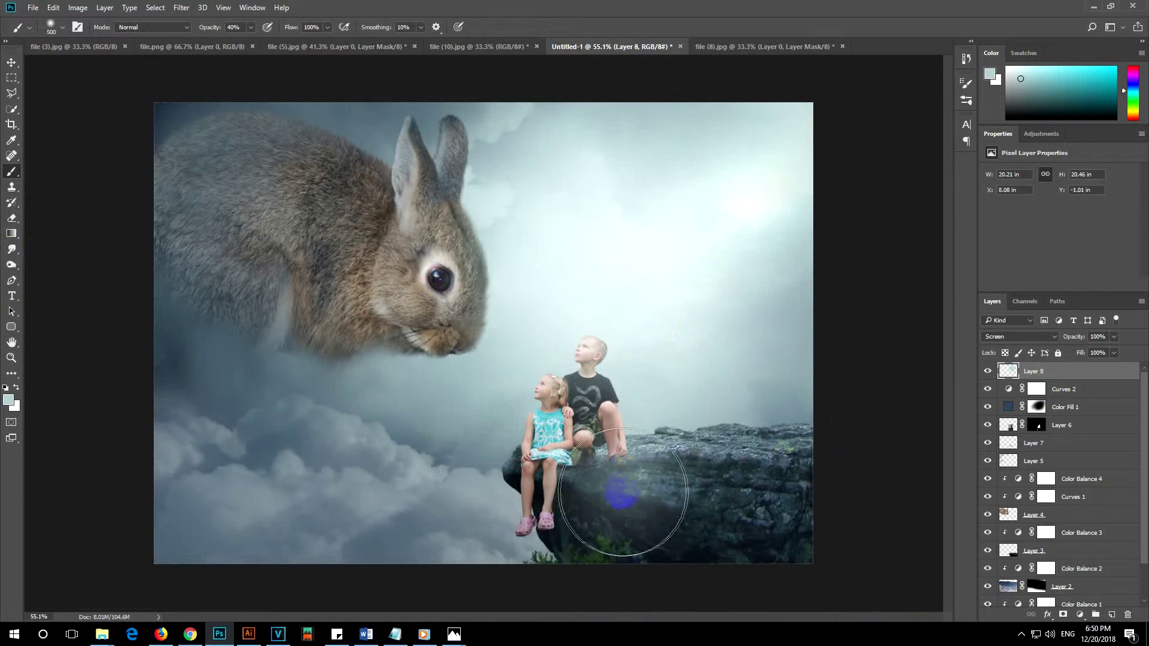
drag(643, 469, 661, 418)
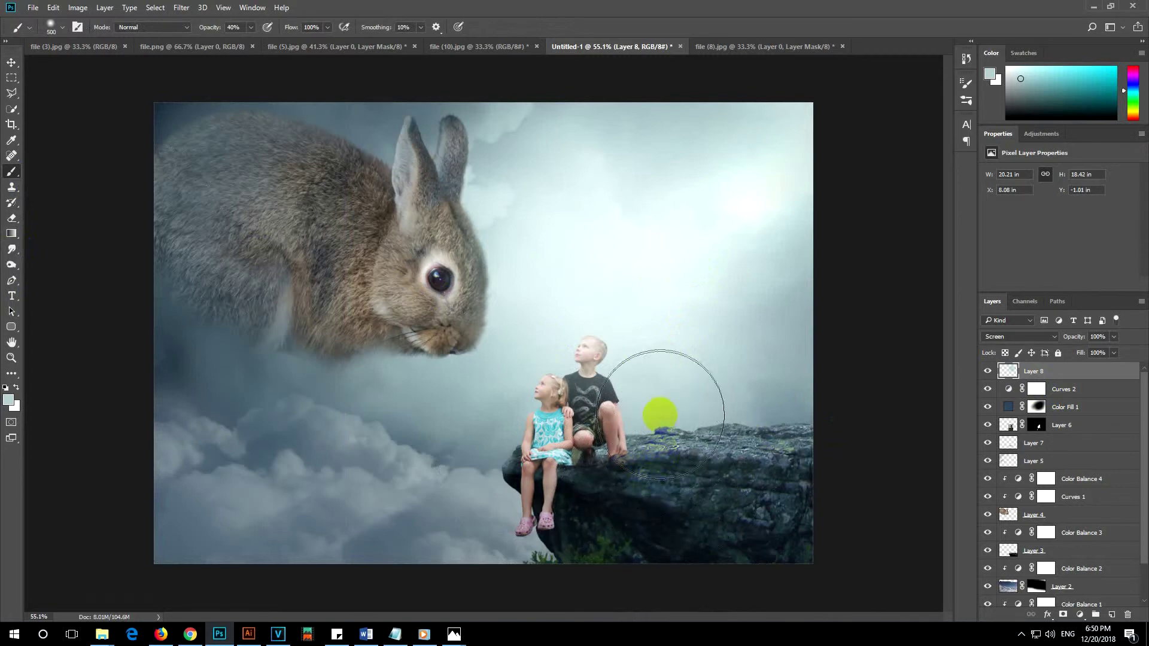
key(ctrl+z)
drag(748, 455, 647, 578)
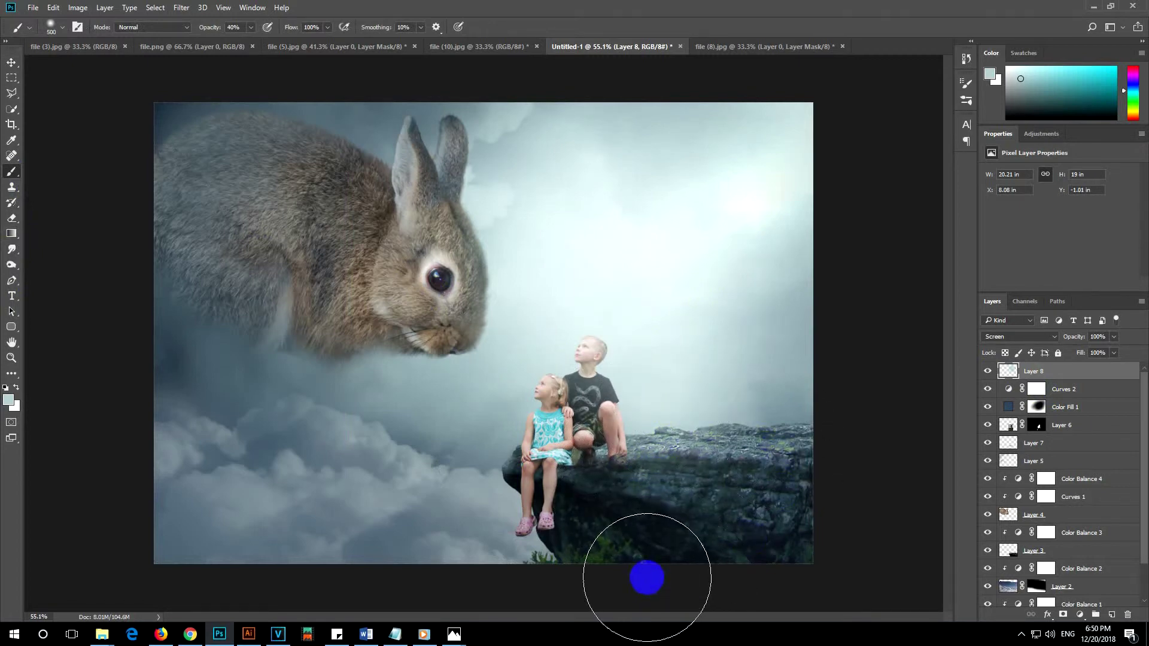
click(483, 525)
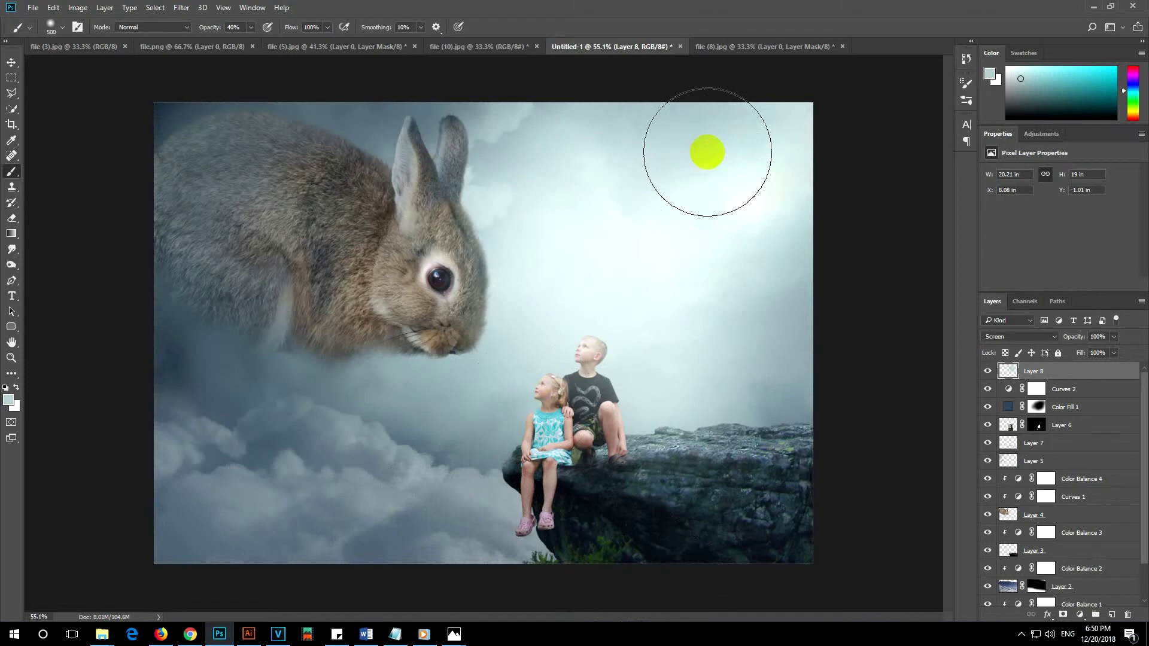
drag(707, 152, 743, 231)
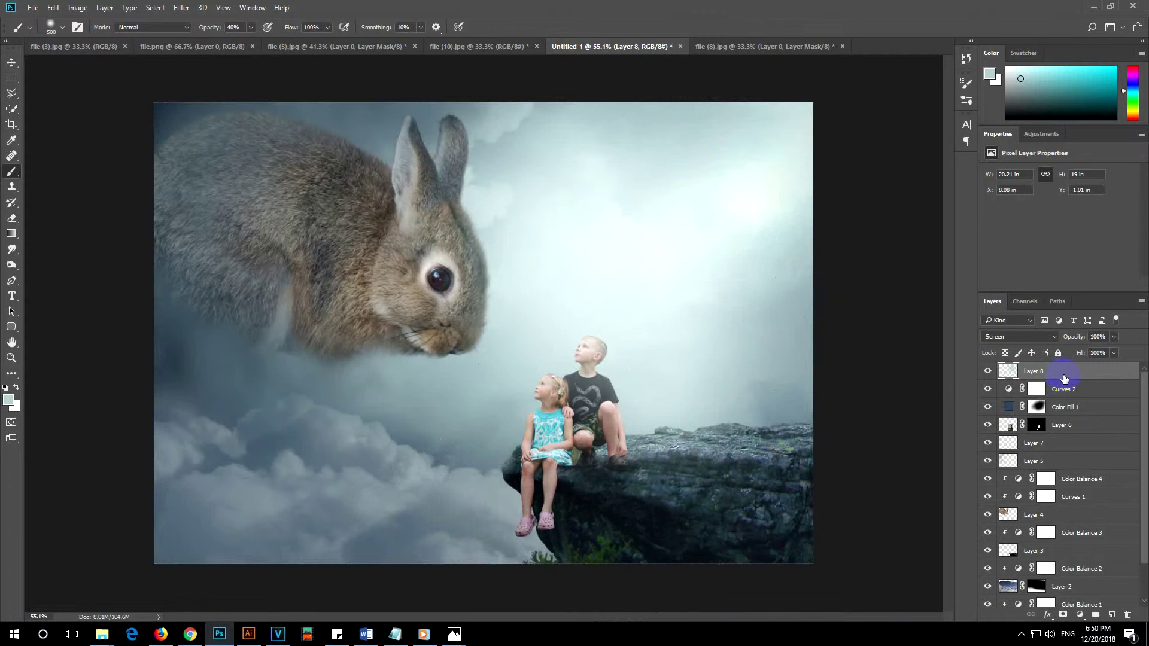
Stamp visible layers into Layer 9 and apply an Iris Blur with a wider, taller focus area.
key(ctrl+alt+shift+e)
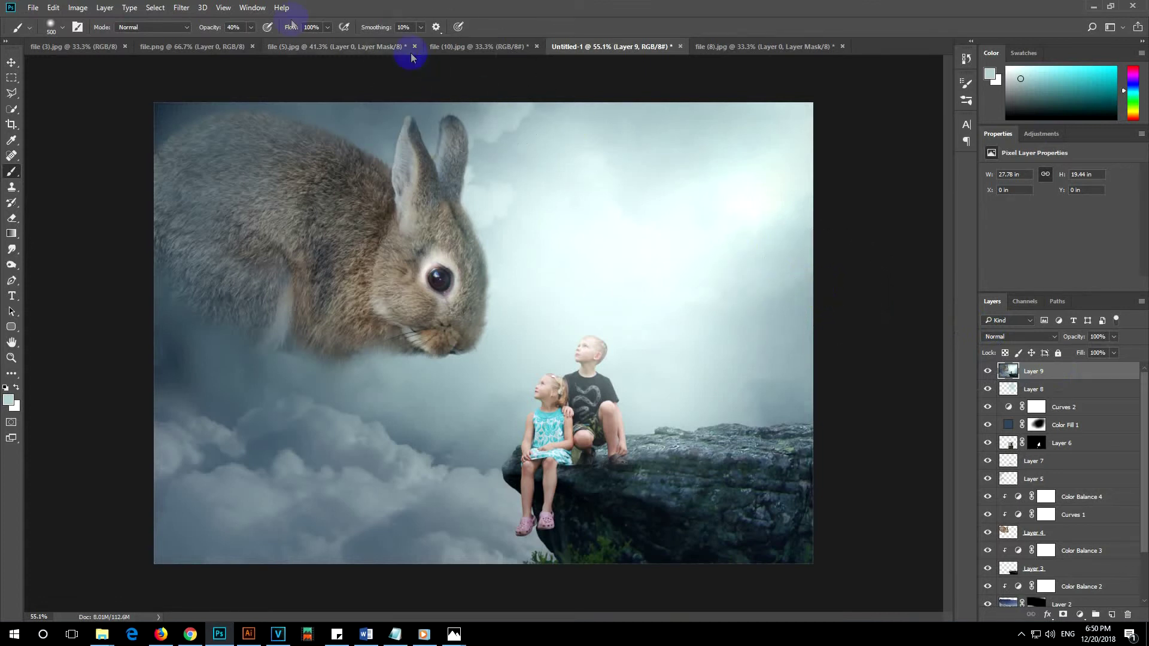
click(181, 8)
mouse_move(199, 151)
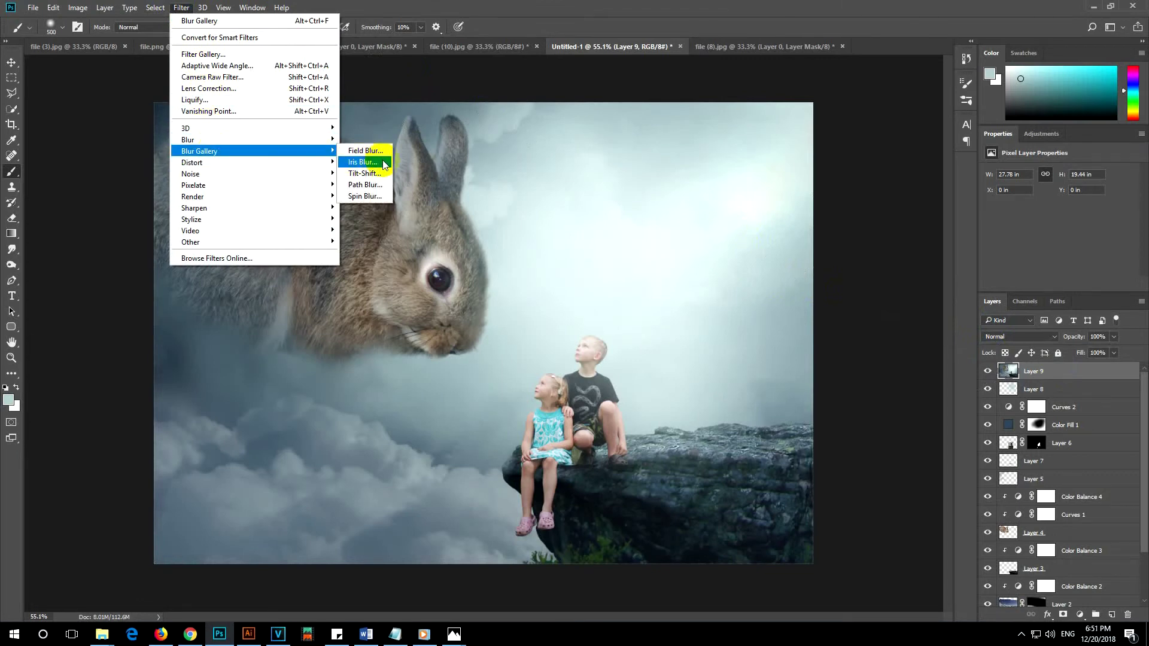
click(383, 163)
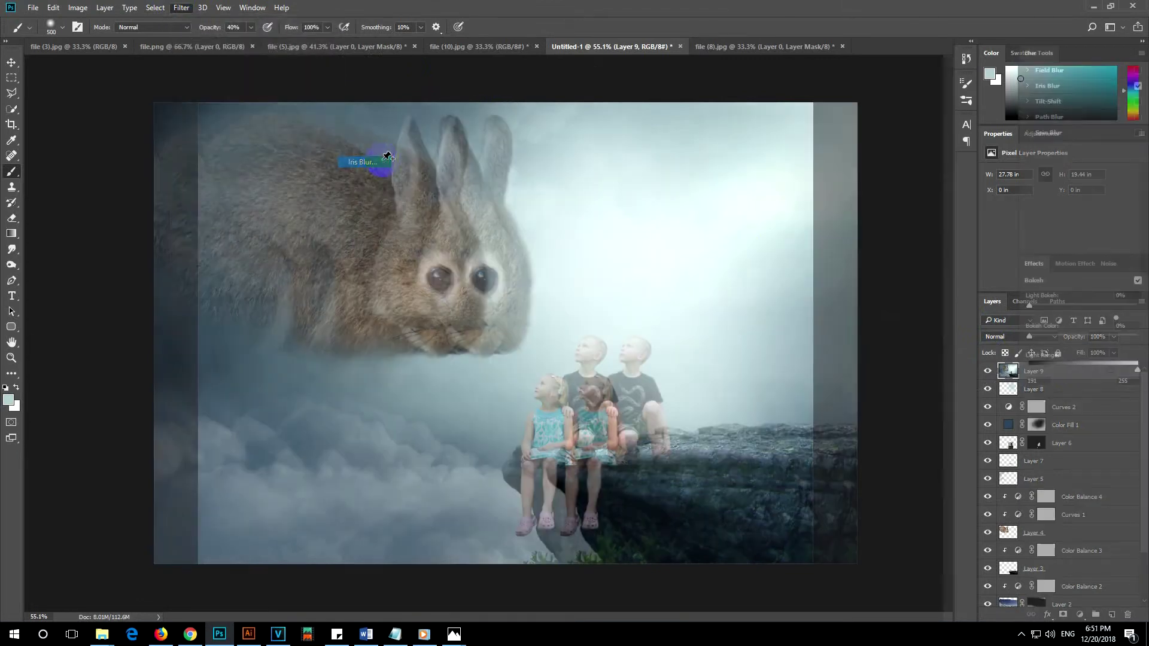
mouse_move(734, 333)
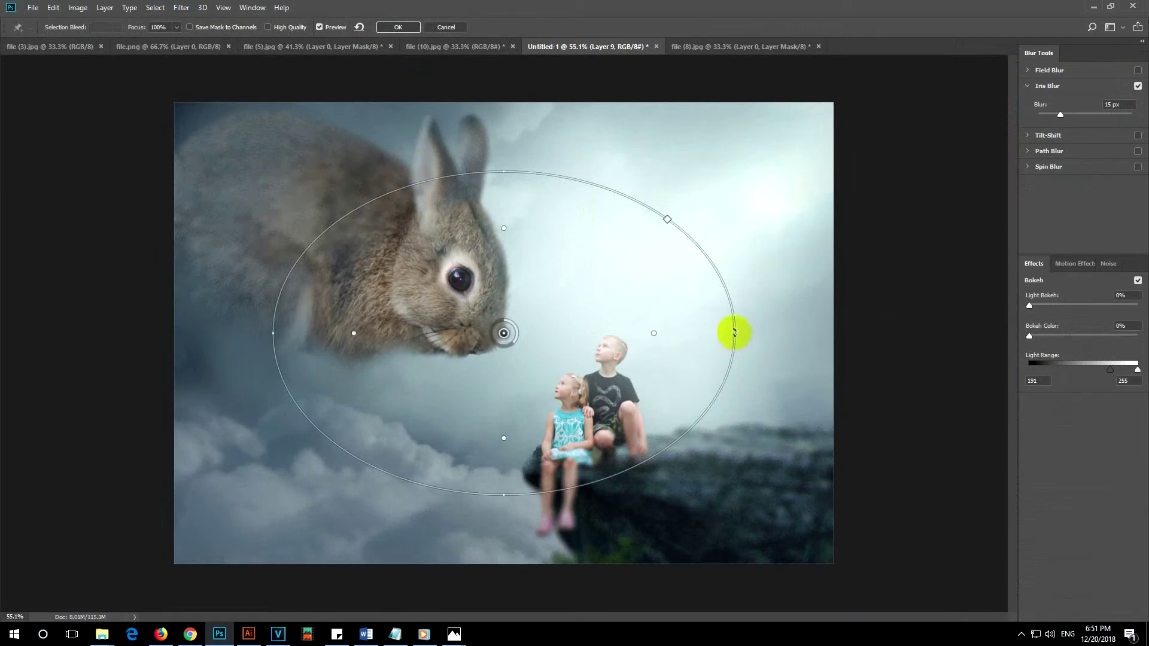
drag(737, 331, 854, 333)
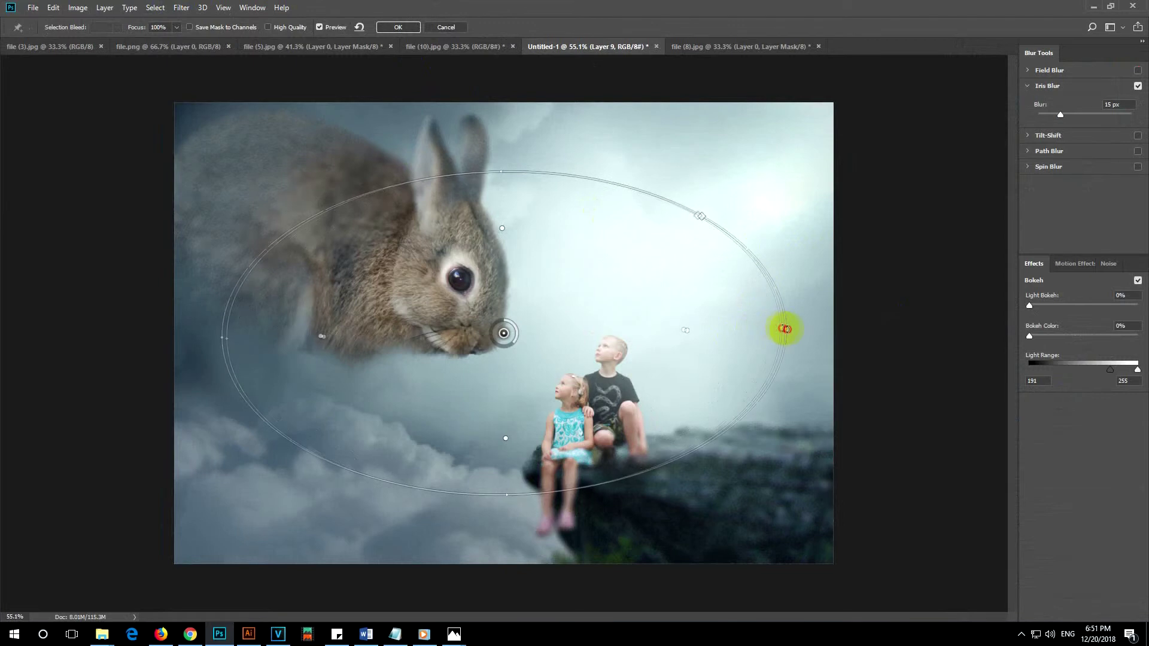
drag(854, 333, 857, 333)
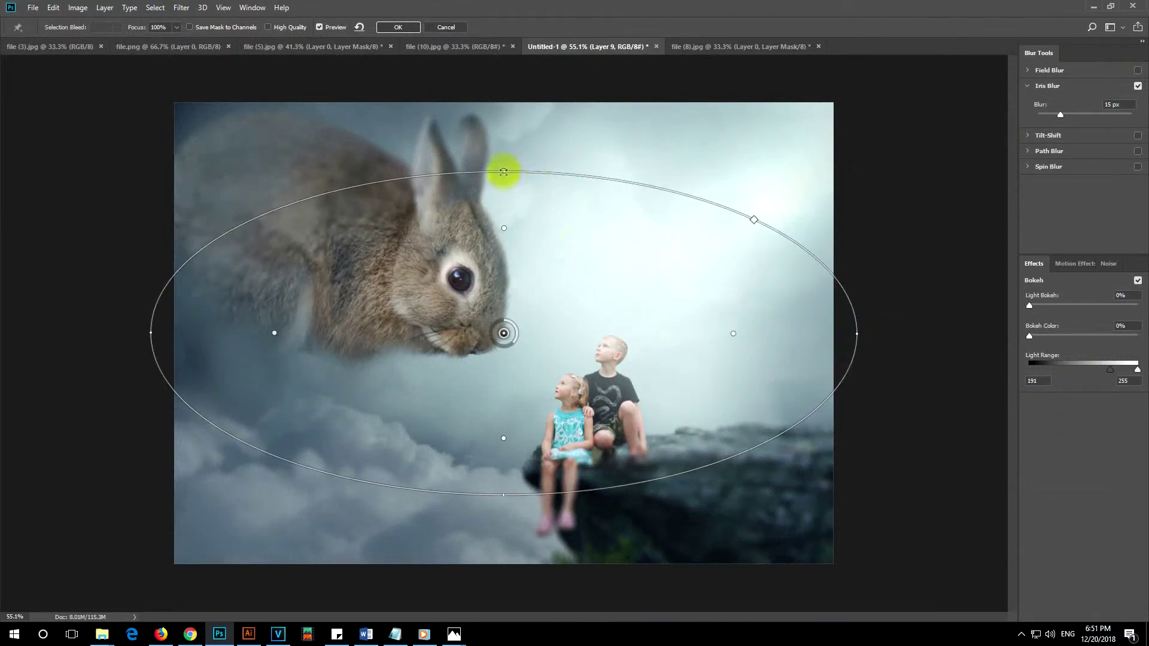
mouse_move(502, 173)
mouse_down()
mouse_move(508, 111)
mouse_move(528, 93)
mouse_up()
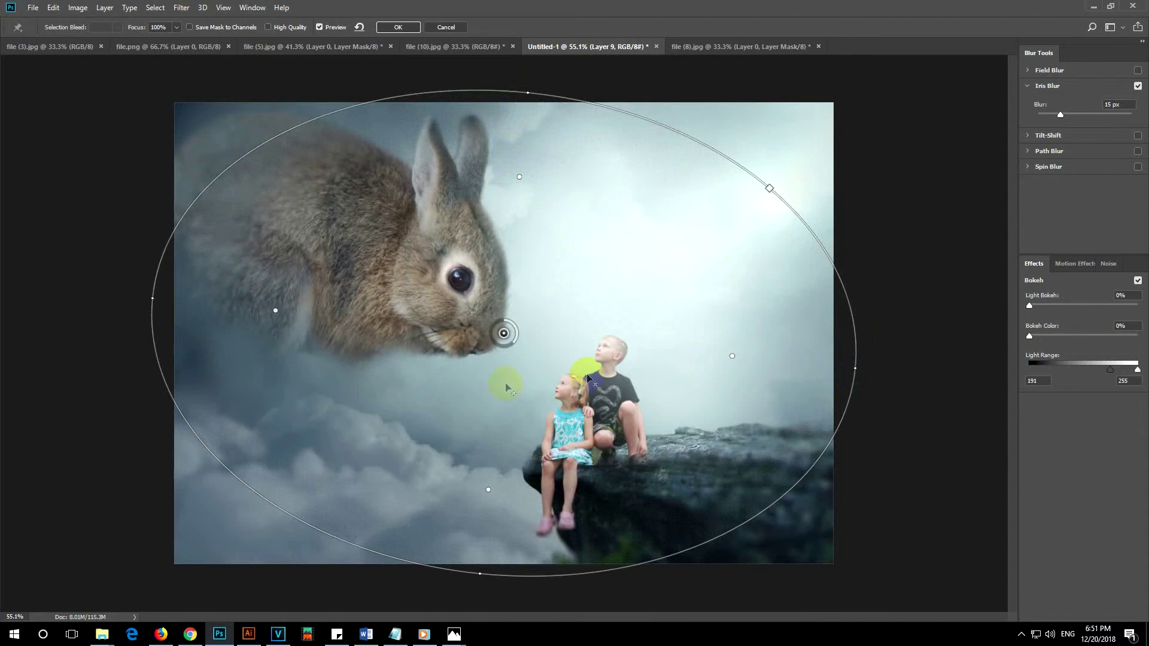
drag(286, 311, 256, 306)
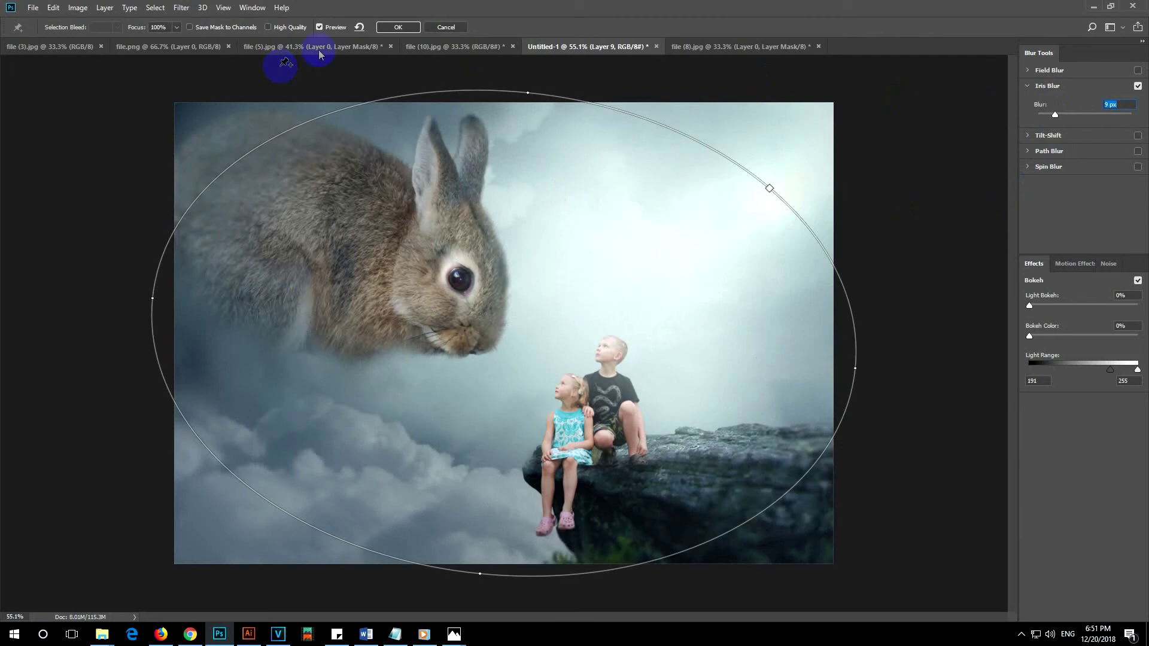
click(398, 28)
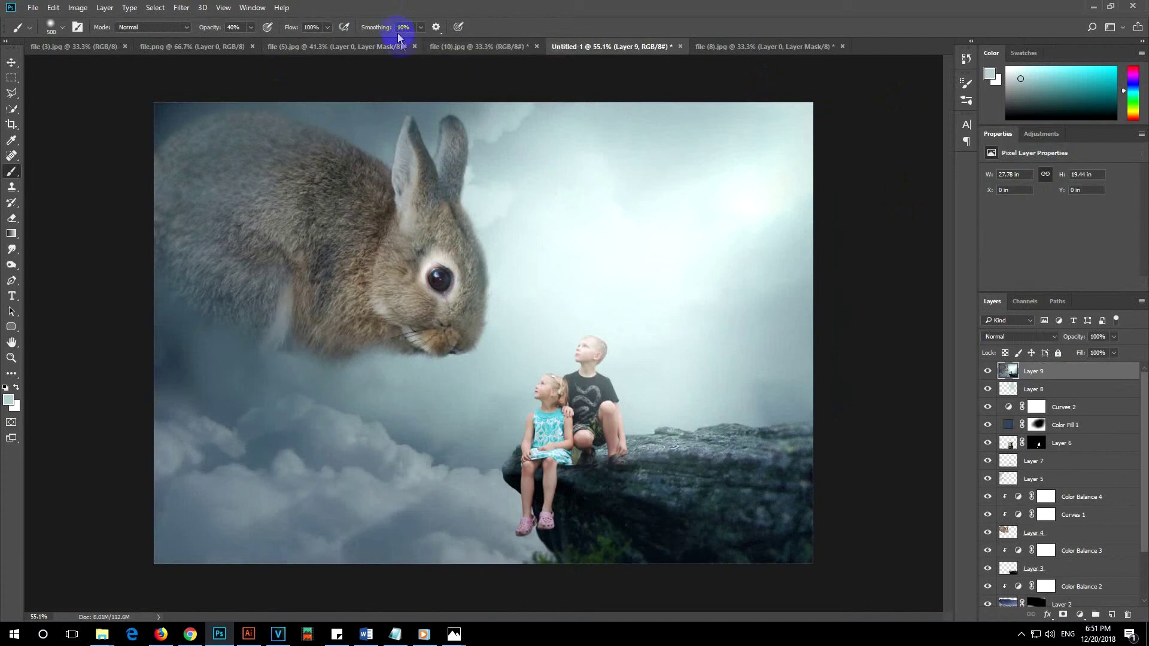
key(ctrl+plus)
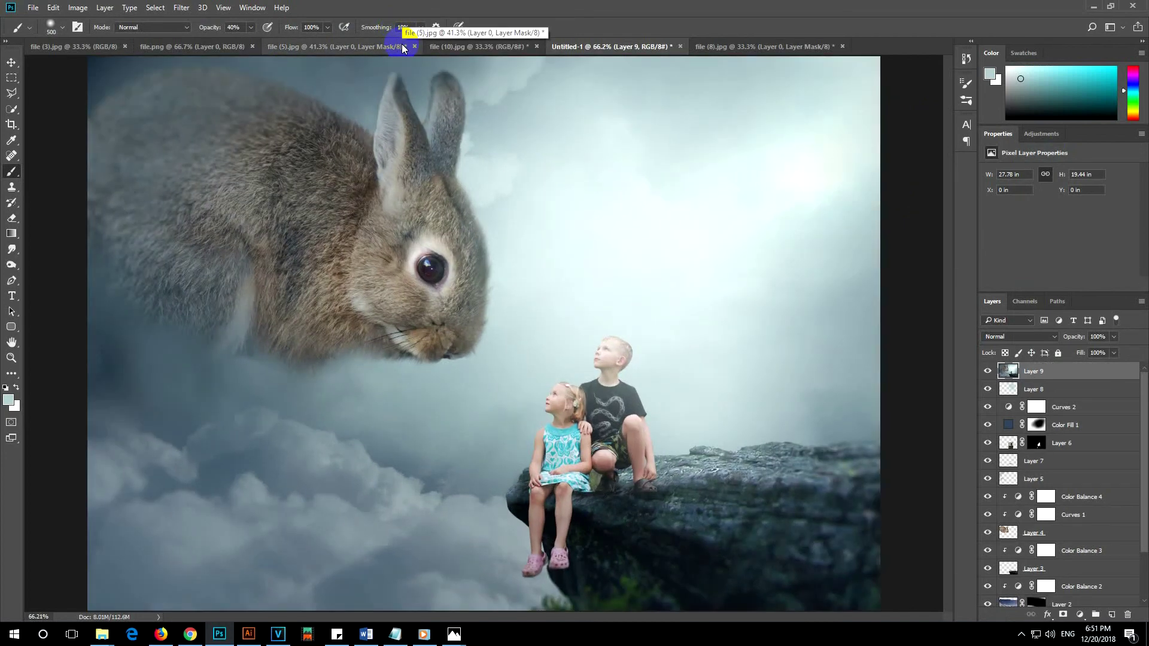
click(496, 77)
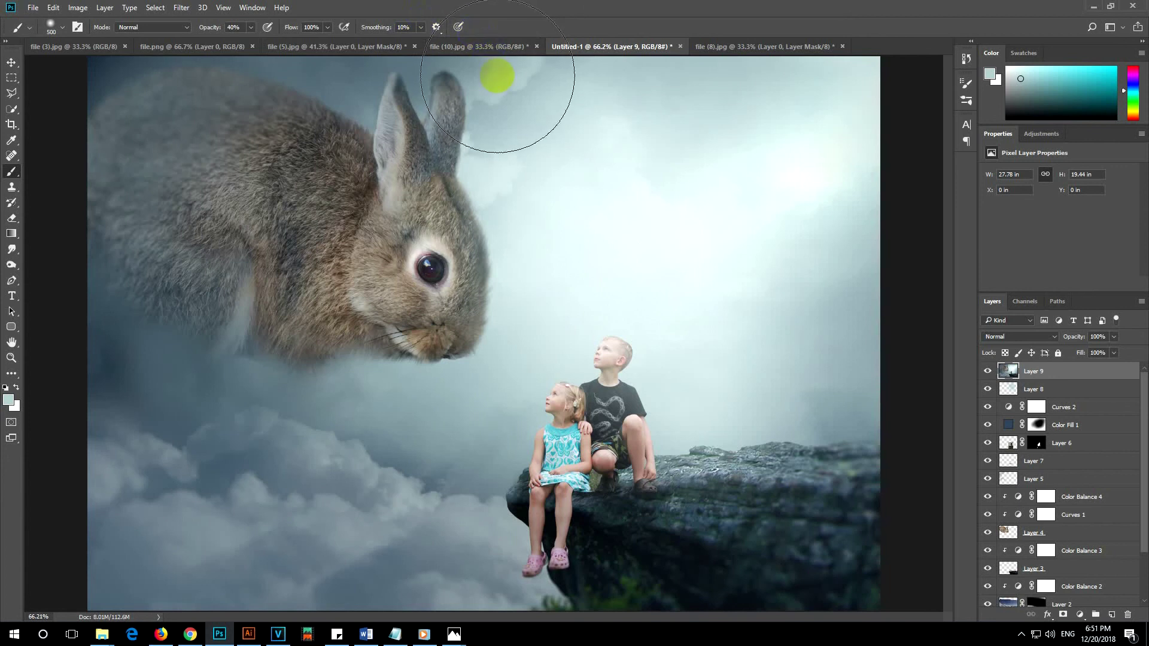